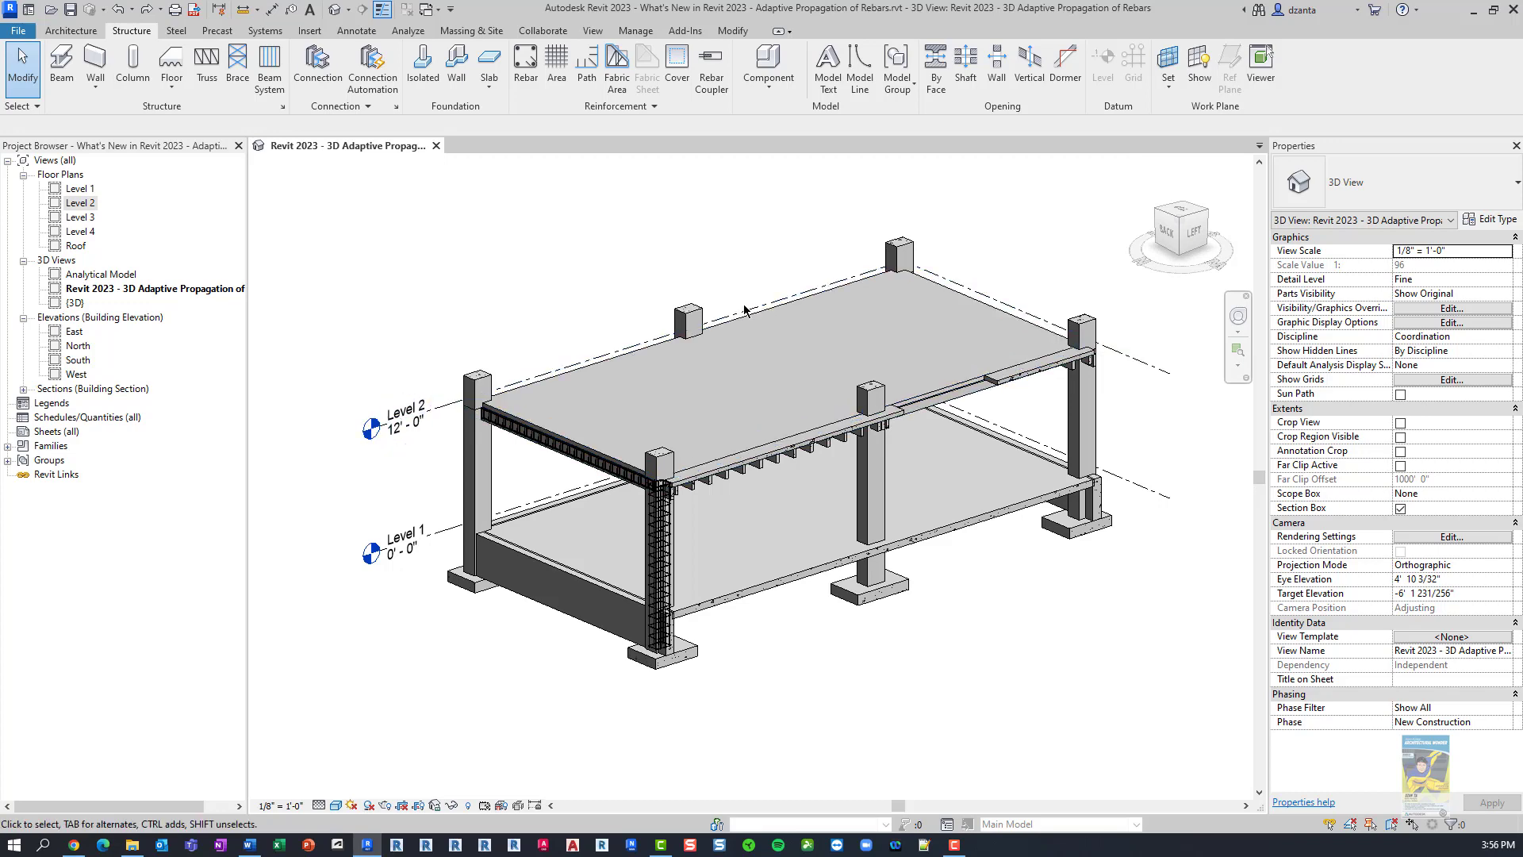
# - Zoom and orbit in on the corner column's rebar cage, then zoom back out to the frame
pyautogui.scroll(3, 676, 484)
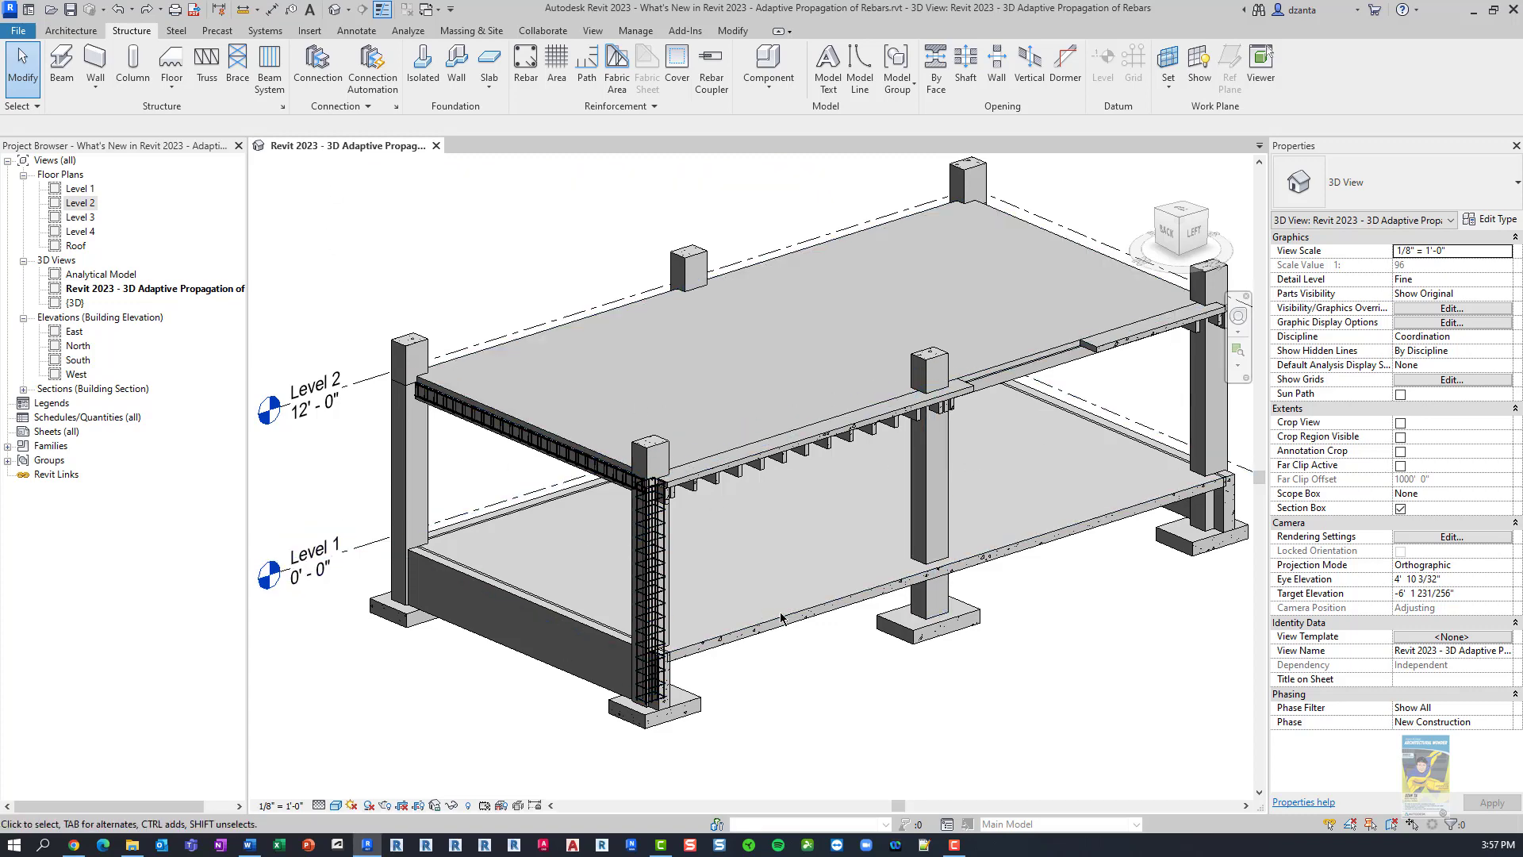
pyautogui.scroll(4, 635, 504)
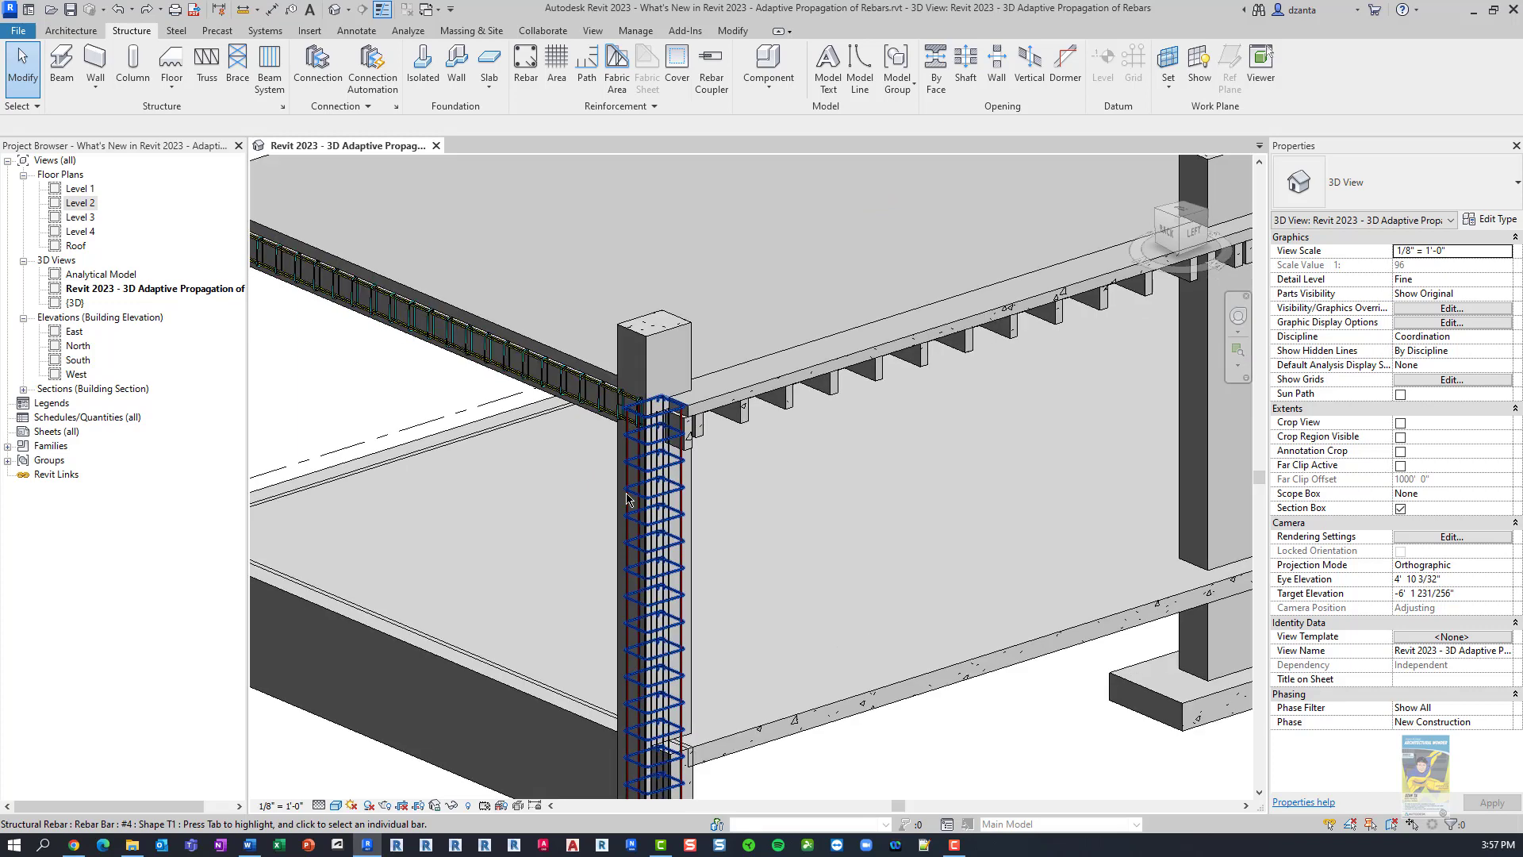
pyautogui.scroll(3, 631, 499)
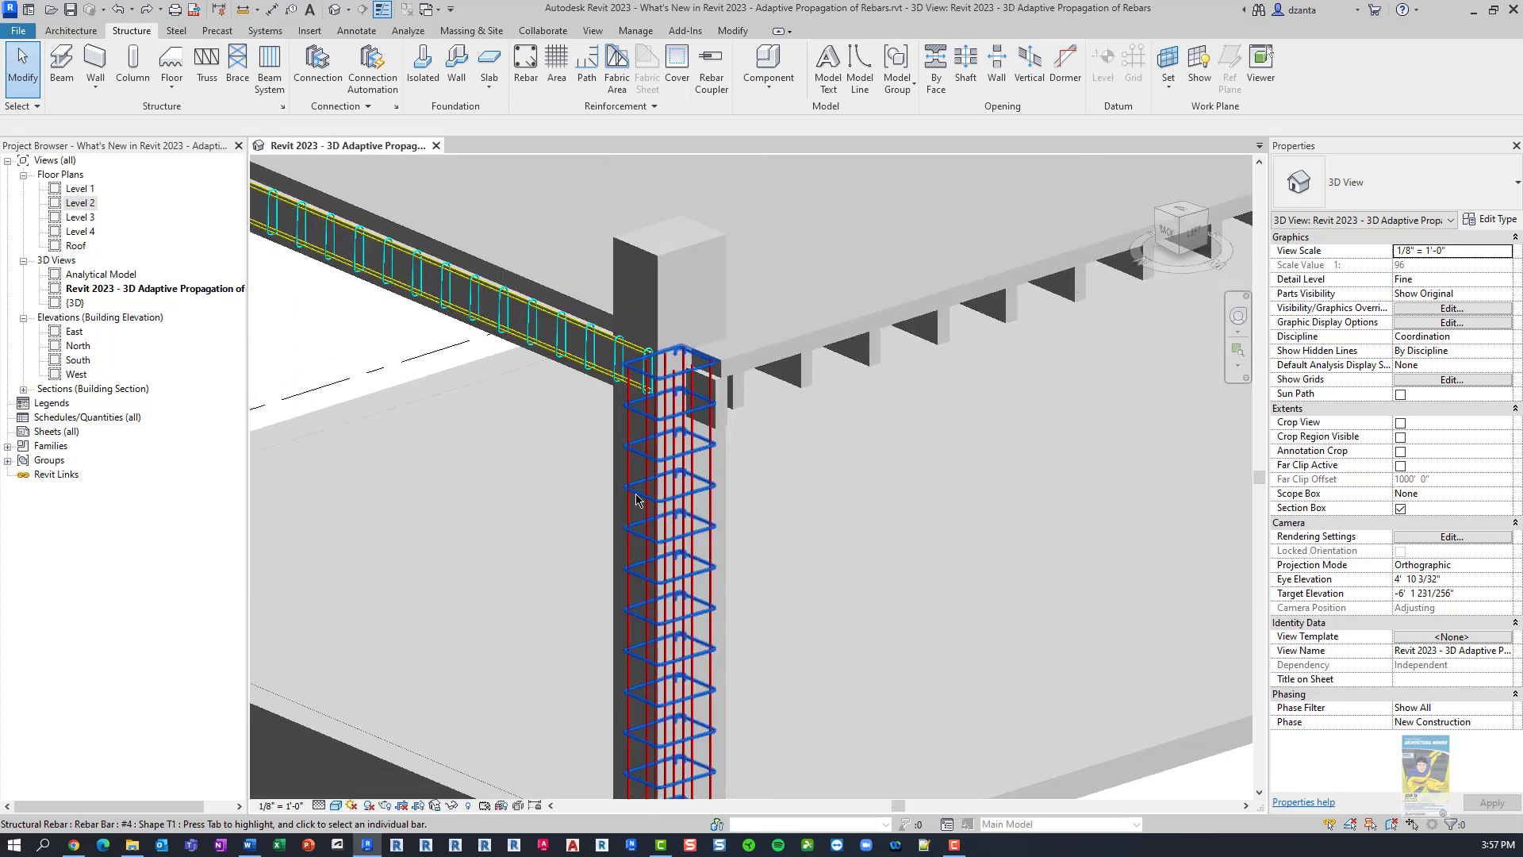
pyautogui.moveTo(636, 499); pyautogui.dragTo(776, 556, button='middle')
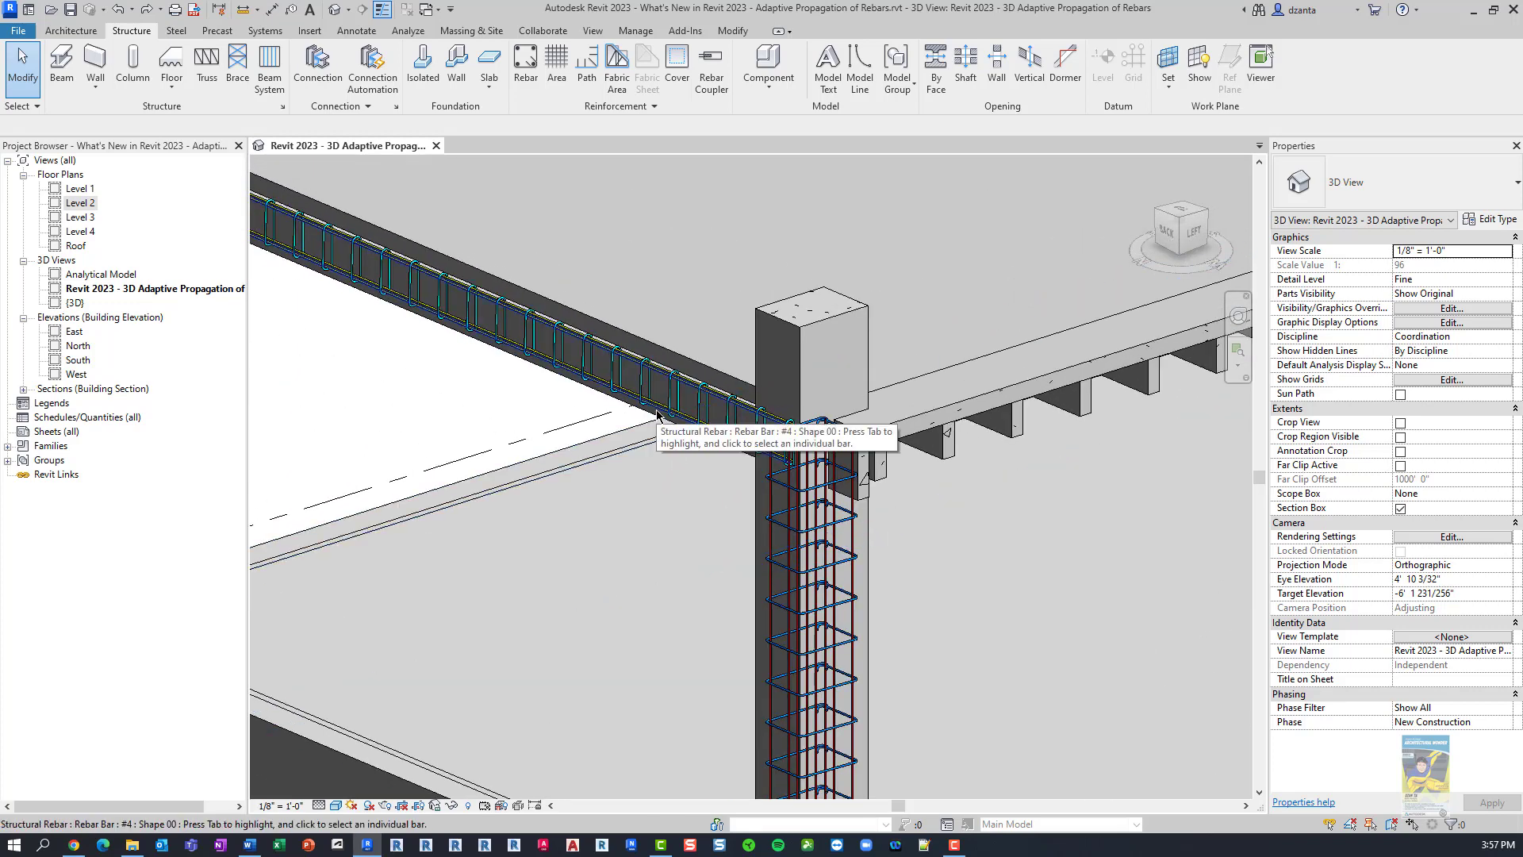
pyautogui.scroll(-2, 675, 412)
pyautogui.keyDown('shift'); pyautogui.moveTo(714, 411); pyautogui.dragTo(766, 446, button='middle'); pyautogui.keyUp('shift')
pyautogui.scroll(-2, 764, 409)
pyautogui.scroll(-2, 766, 447)
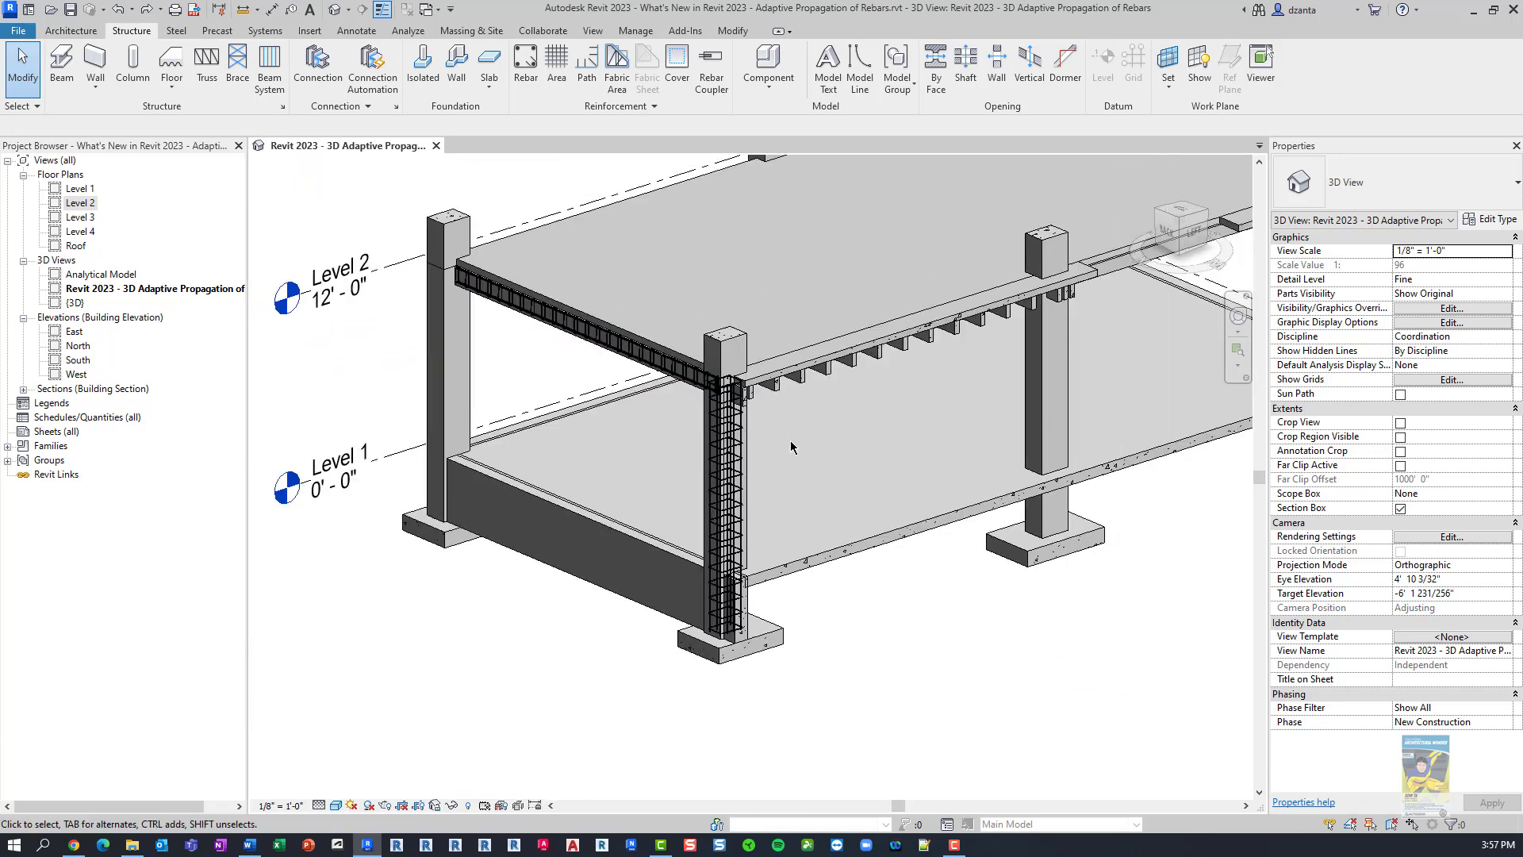
pyautogui.scroll(-1, 888, 530)
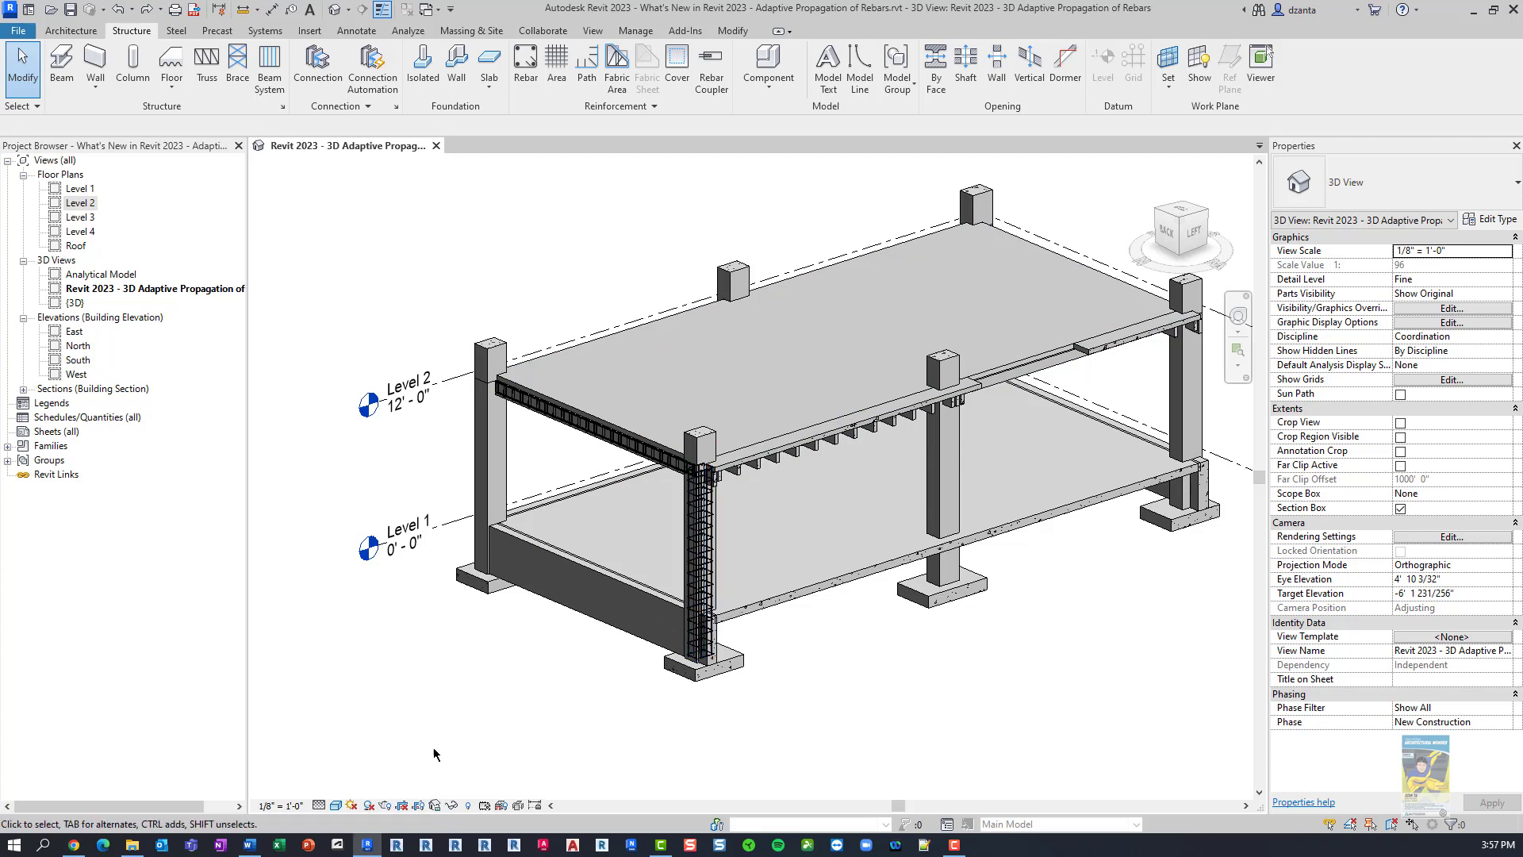
# - Switch the 3D view to Wireframe and zoom in on the column cage
pyautogui.click(338, 807)
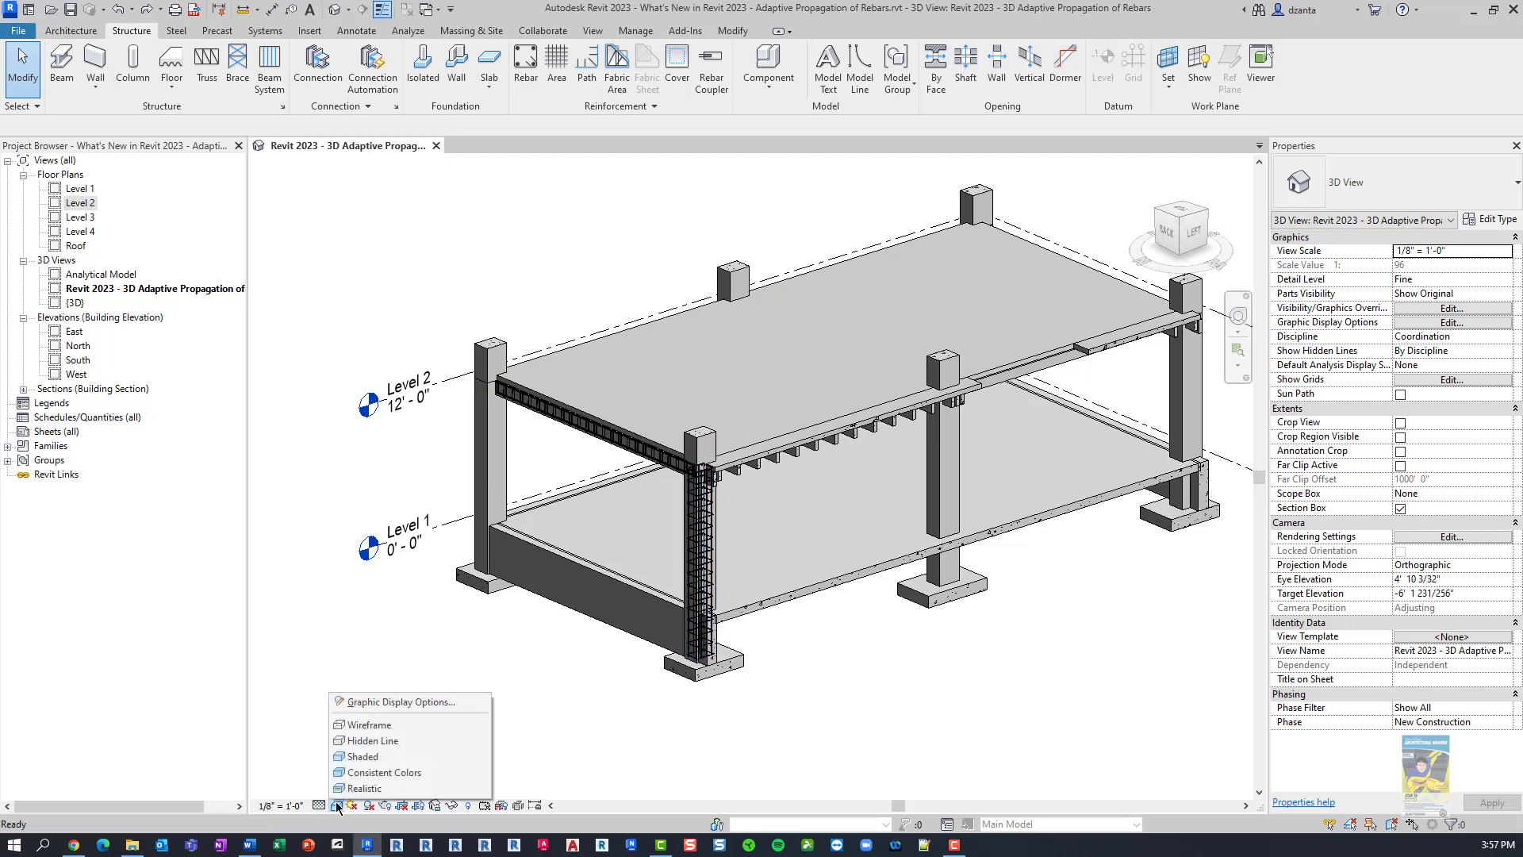
pyautogui.click(350, 721)
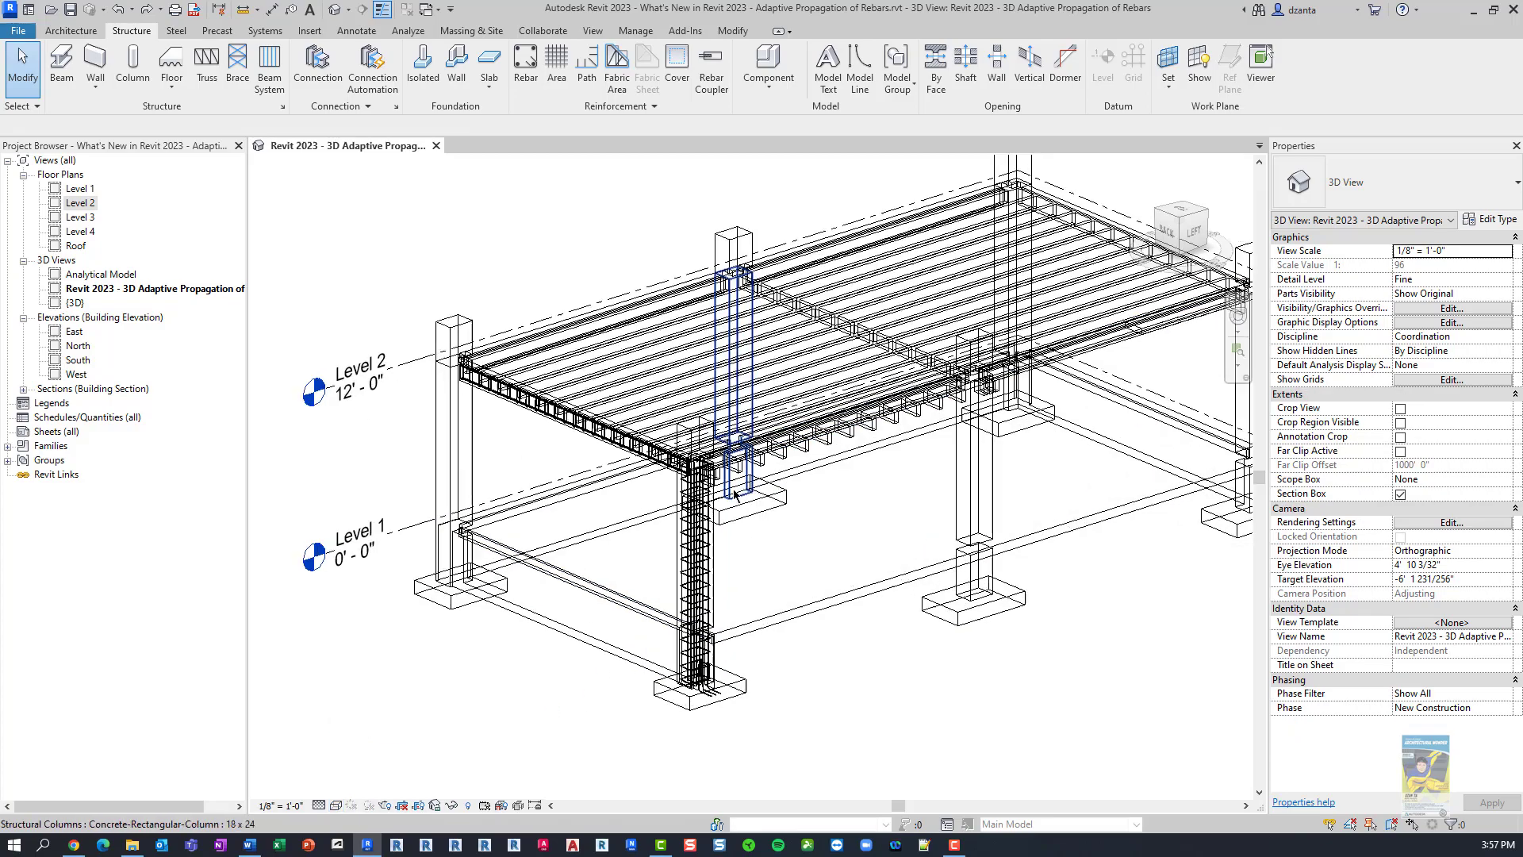
pyautogui.scroll(5, 692, 510)
pyautogui.scroll(5, 692, 510)
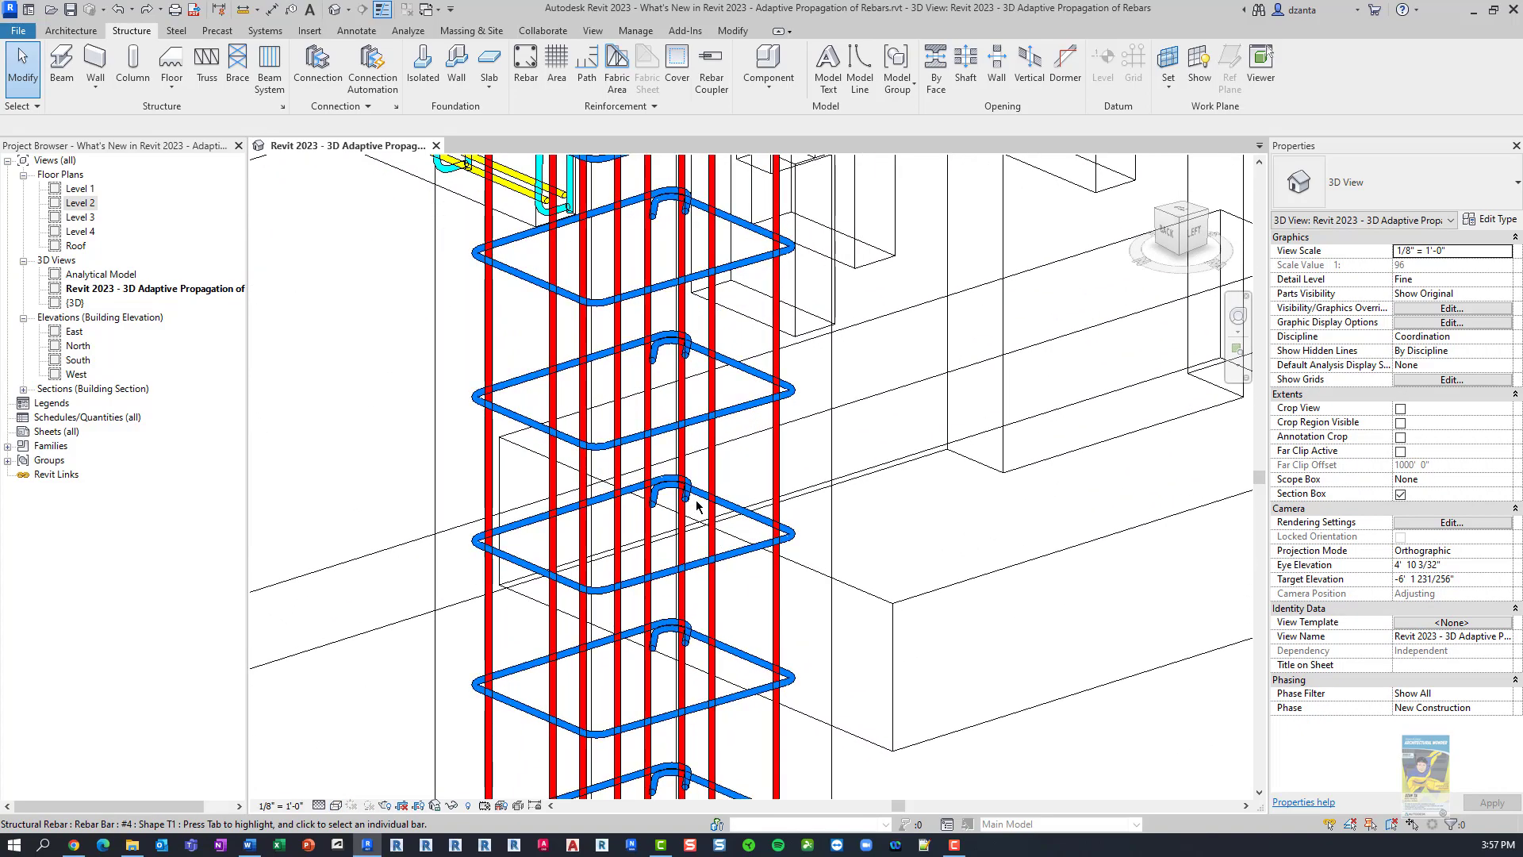
pyautogui.moveTo(732, 517); pyautogui.dragTo(777, 534, button='middle')
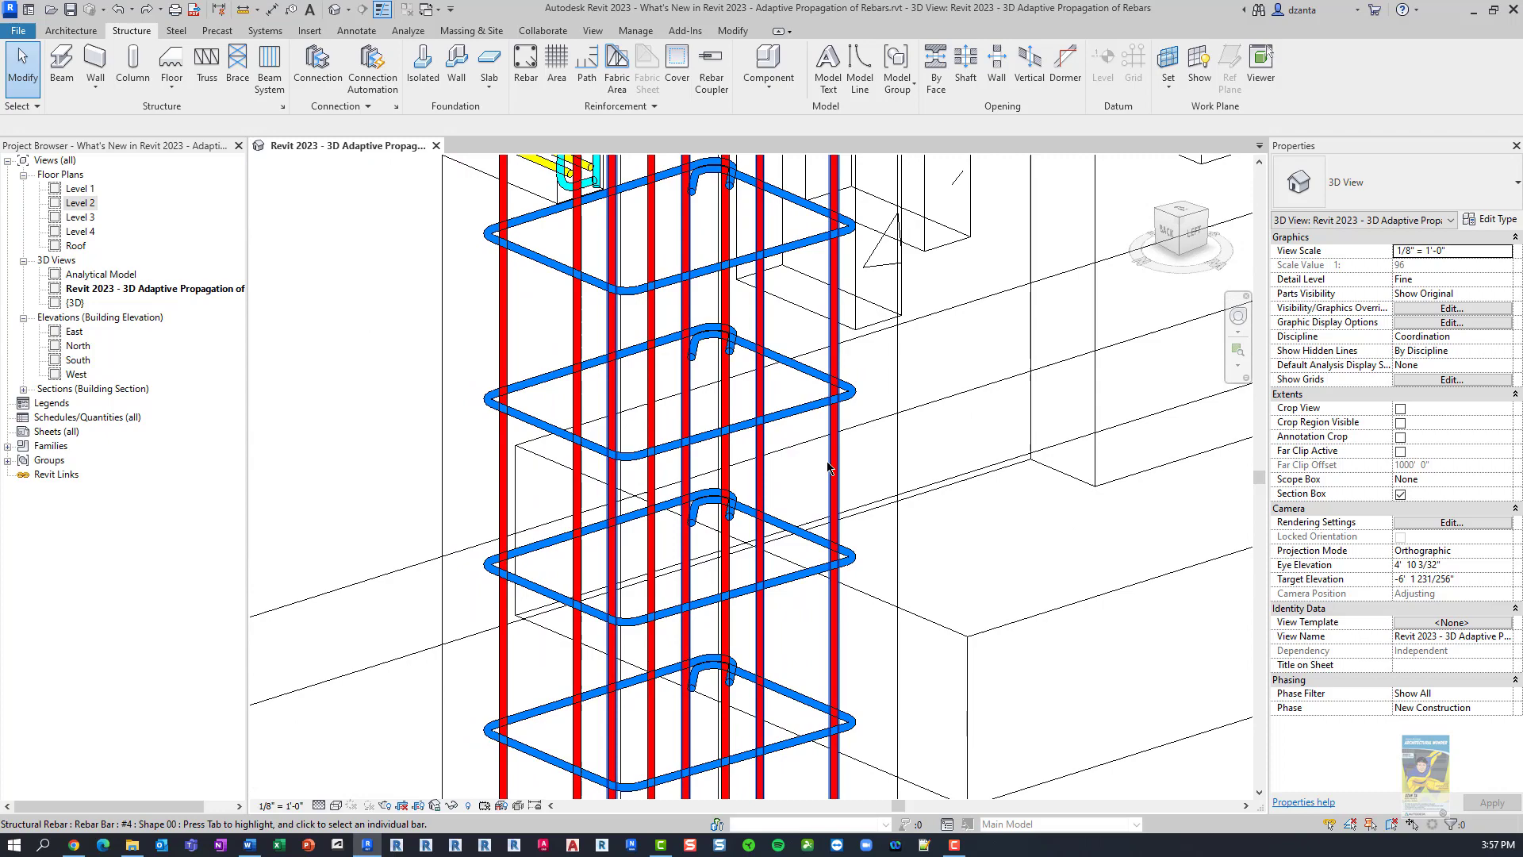
# - Select the column's vertical bar sets and stirrups together
pyautogui.click(834, 467)
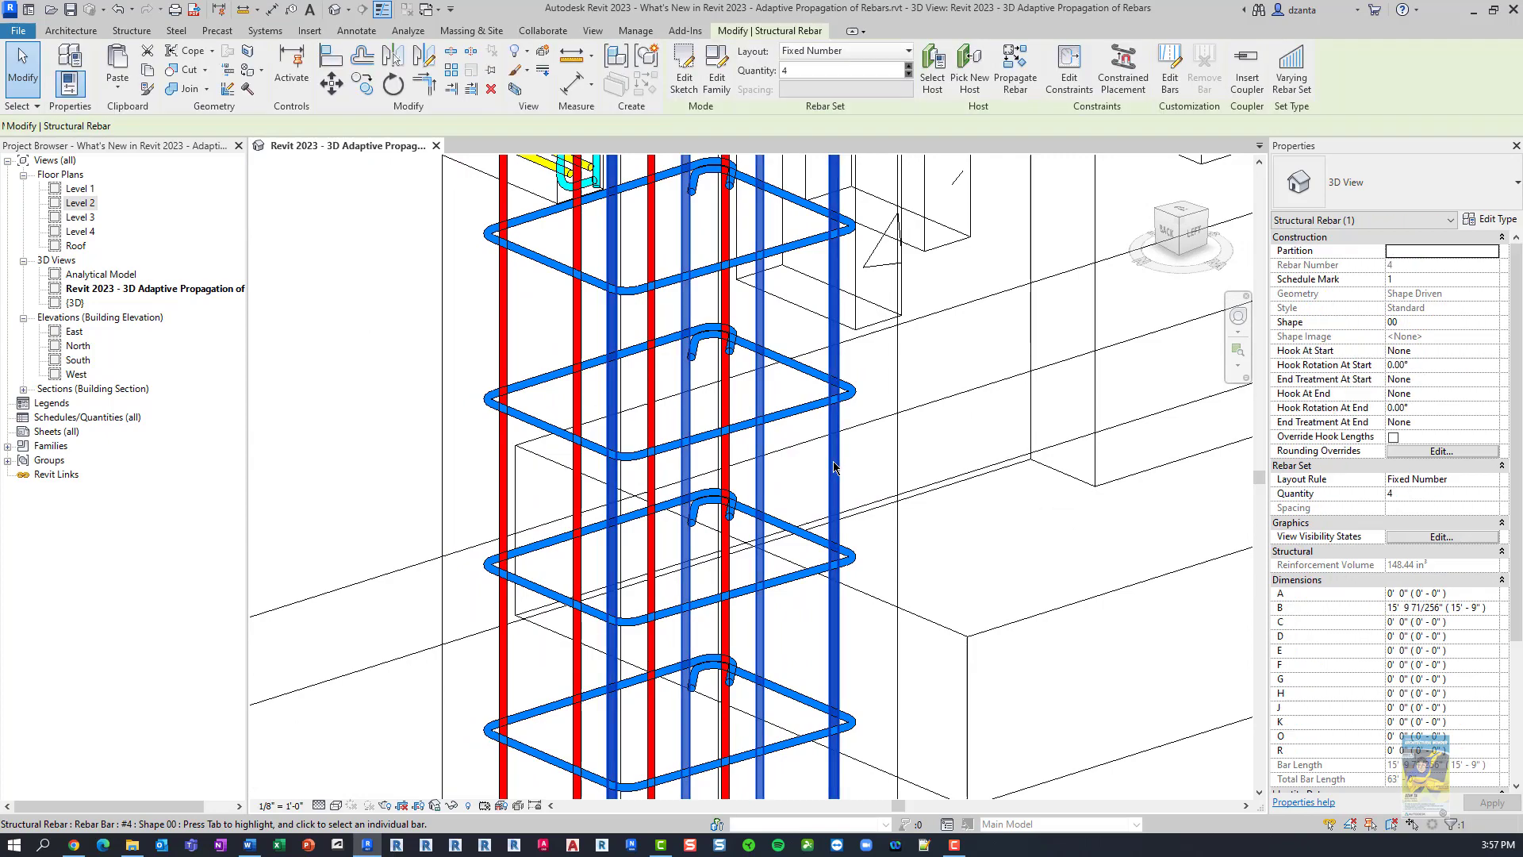
pyautogui.keyDown('ctrl'); pyautogui.click(508, 470); pyautogui.keyUp('ctrl')
pyautogui.keyDown('ctrl'); pyautogui.click(680, 454); pyautogui.keyUp('ctrl')
pyautogui.scroll(-4, 681, 454)
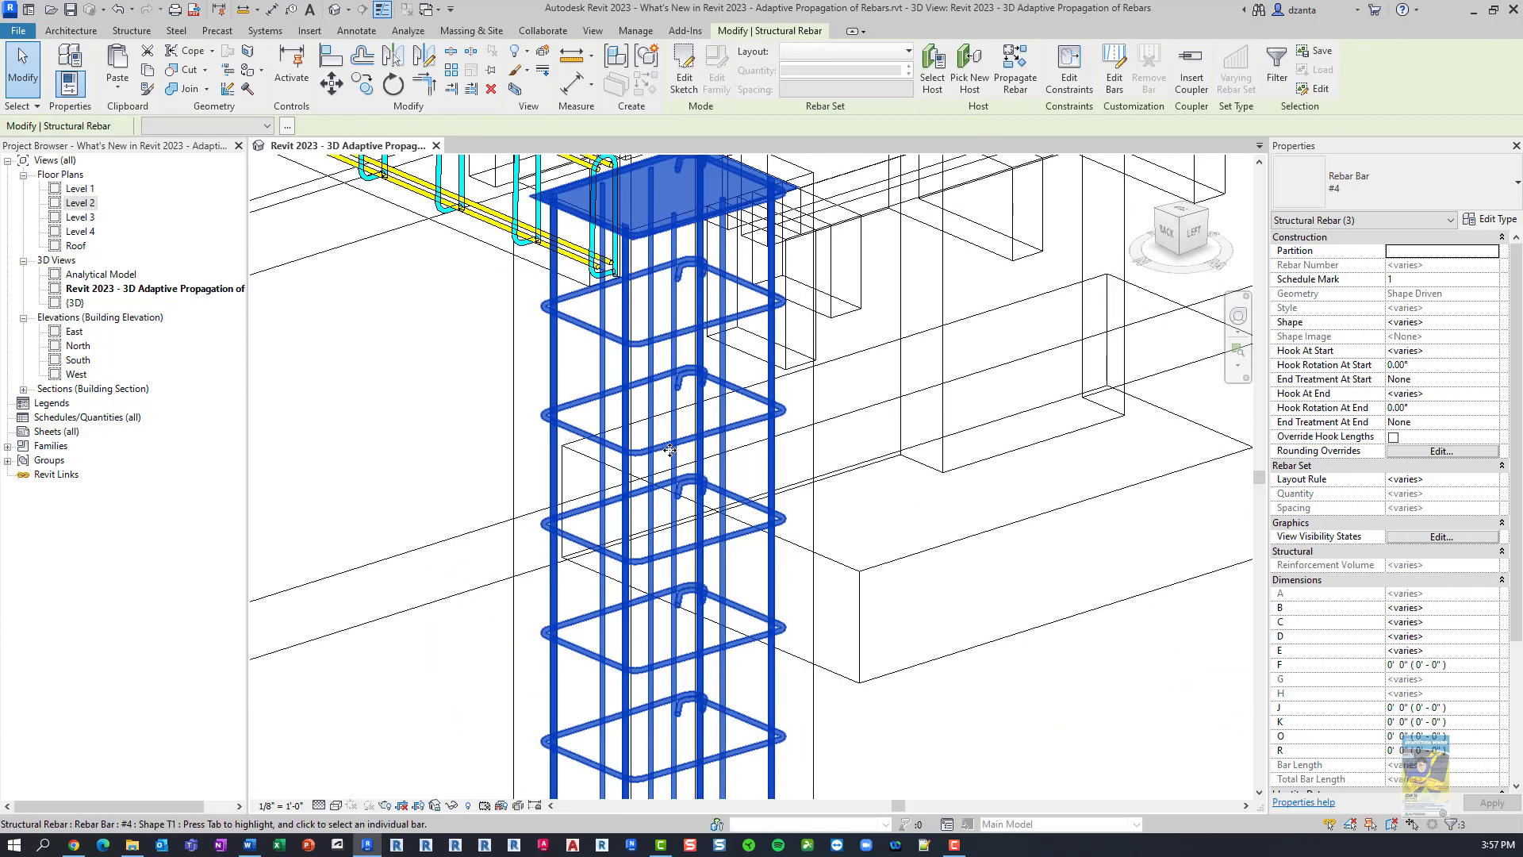
pyautogui.scroll(-5, 681, 454)
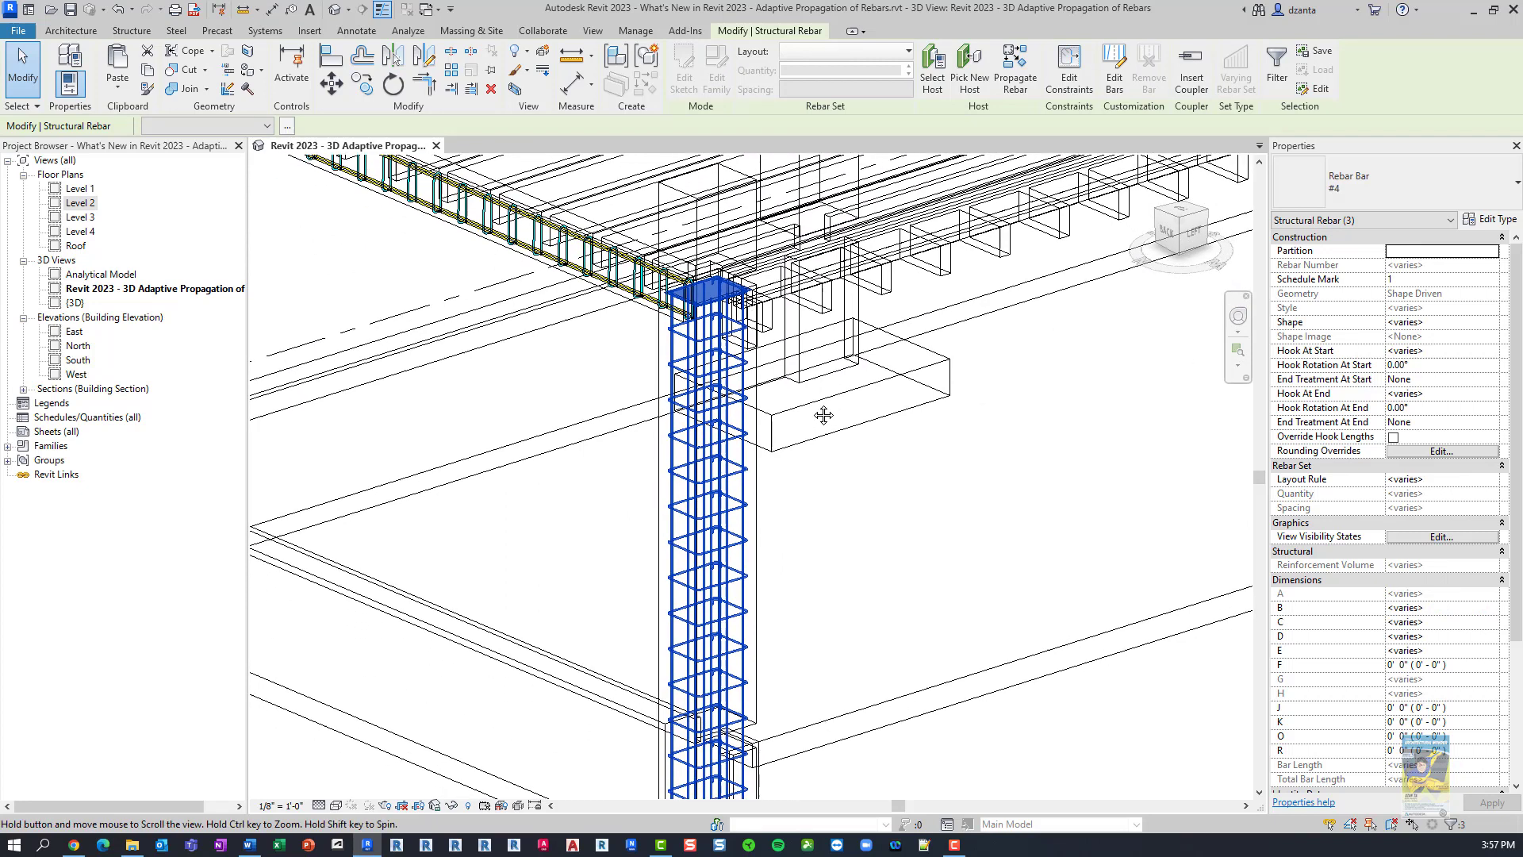
pyautogui.scroll(-2, 806, 383)
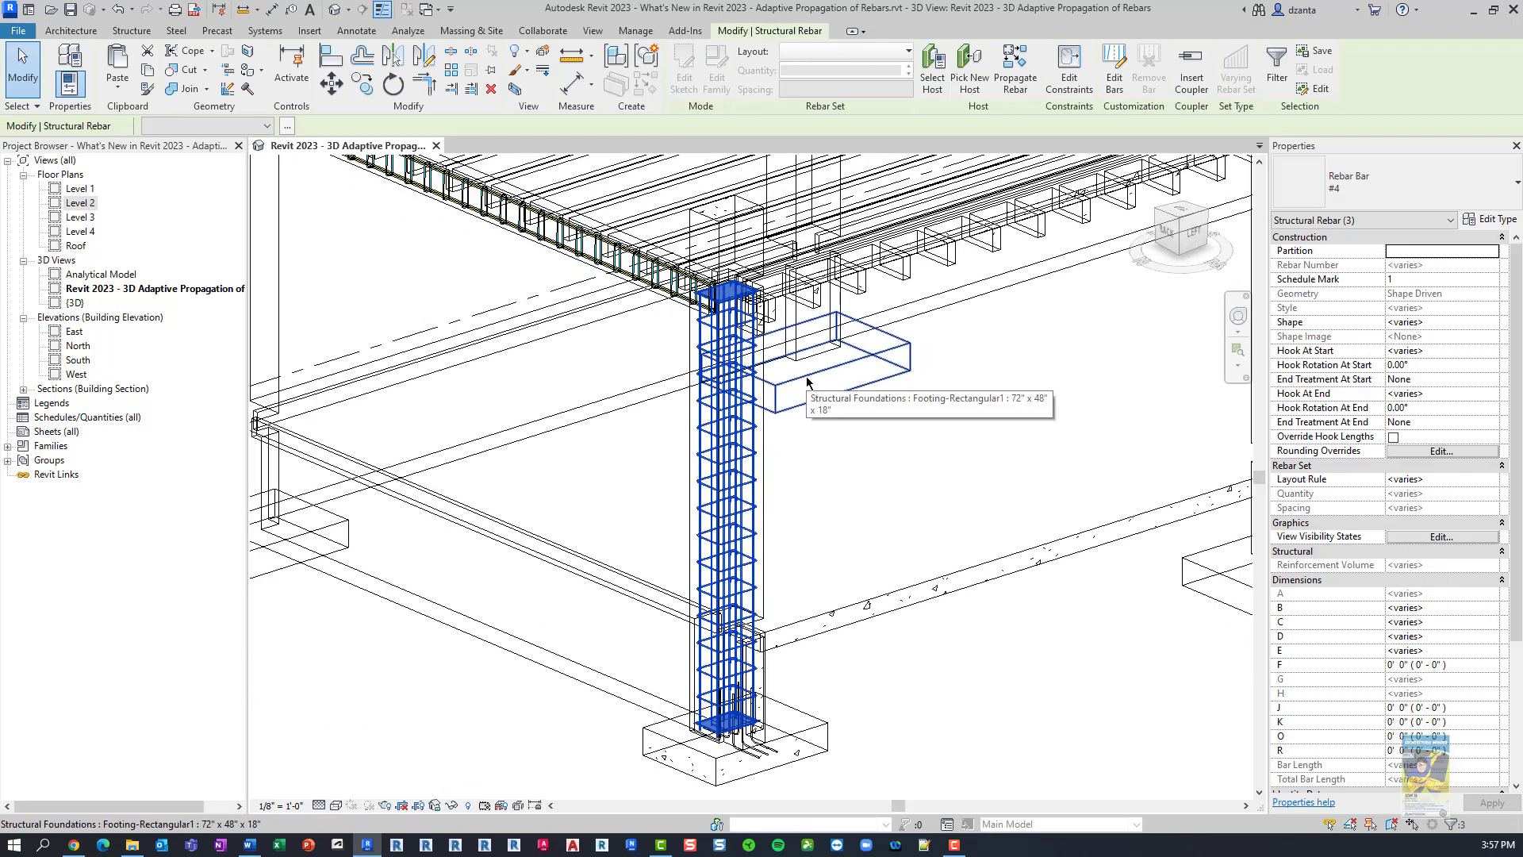
# - Start Propagate Rebar on the column rebar with Align By Host
pyautogui.click(1027, 76)
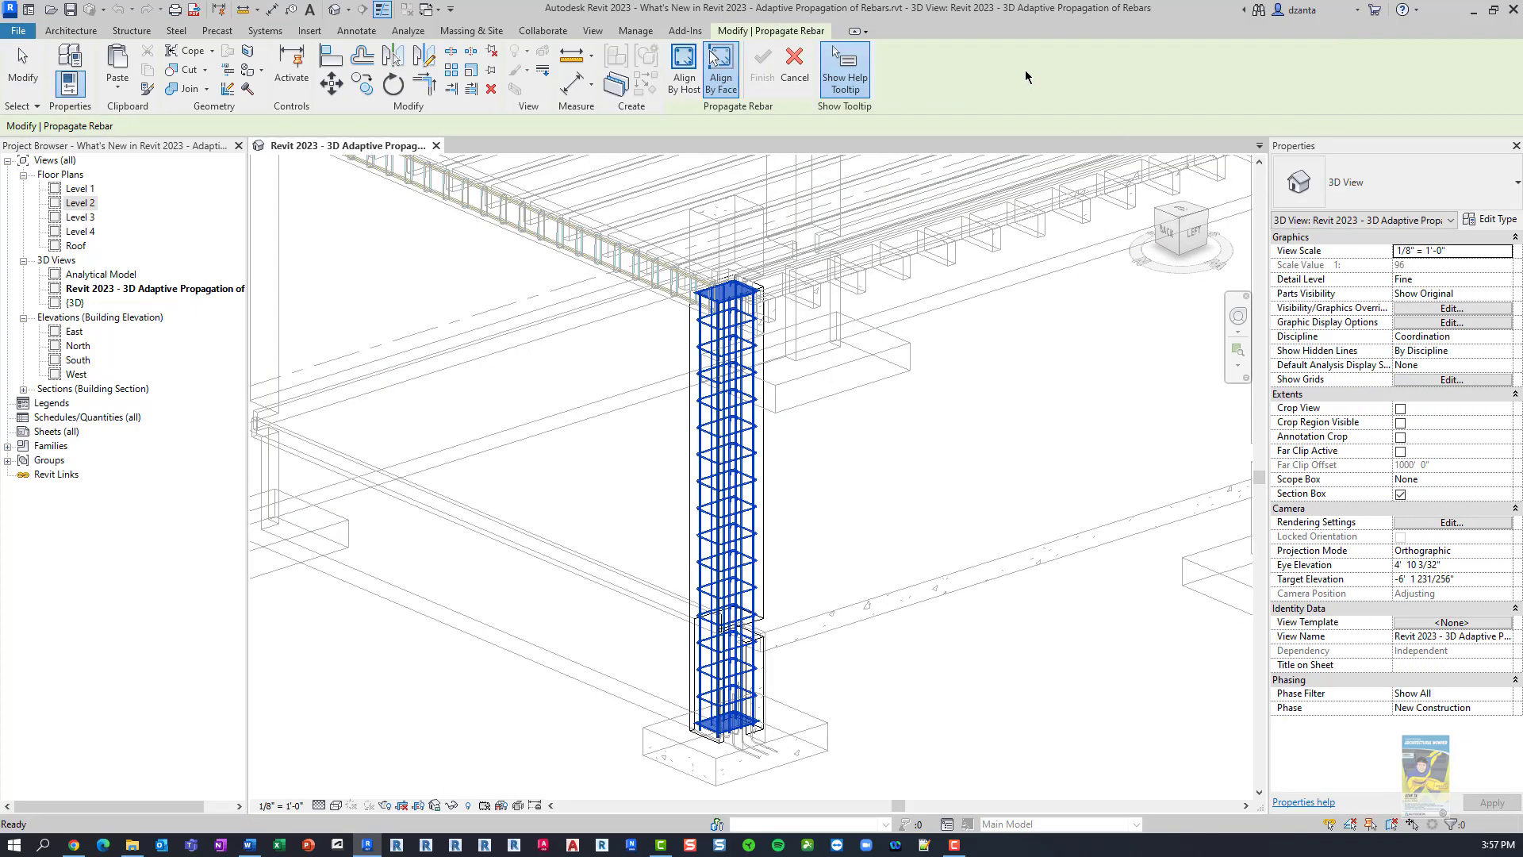
pyautogui.scroll(-2, 953, 401)
pyautogui.moveTo(953, 398); pyautogui.dragTo(818, 445, button='middle')
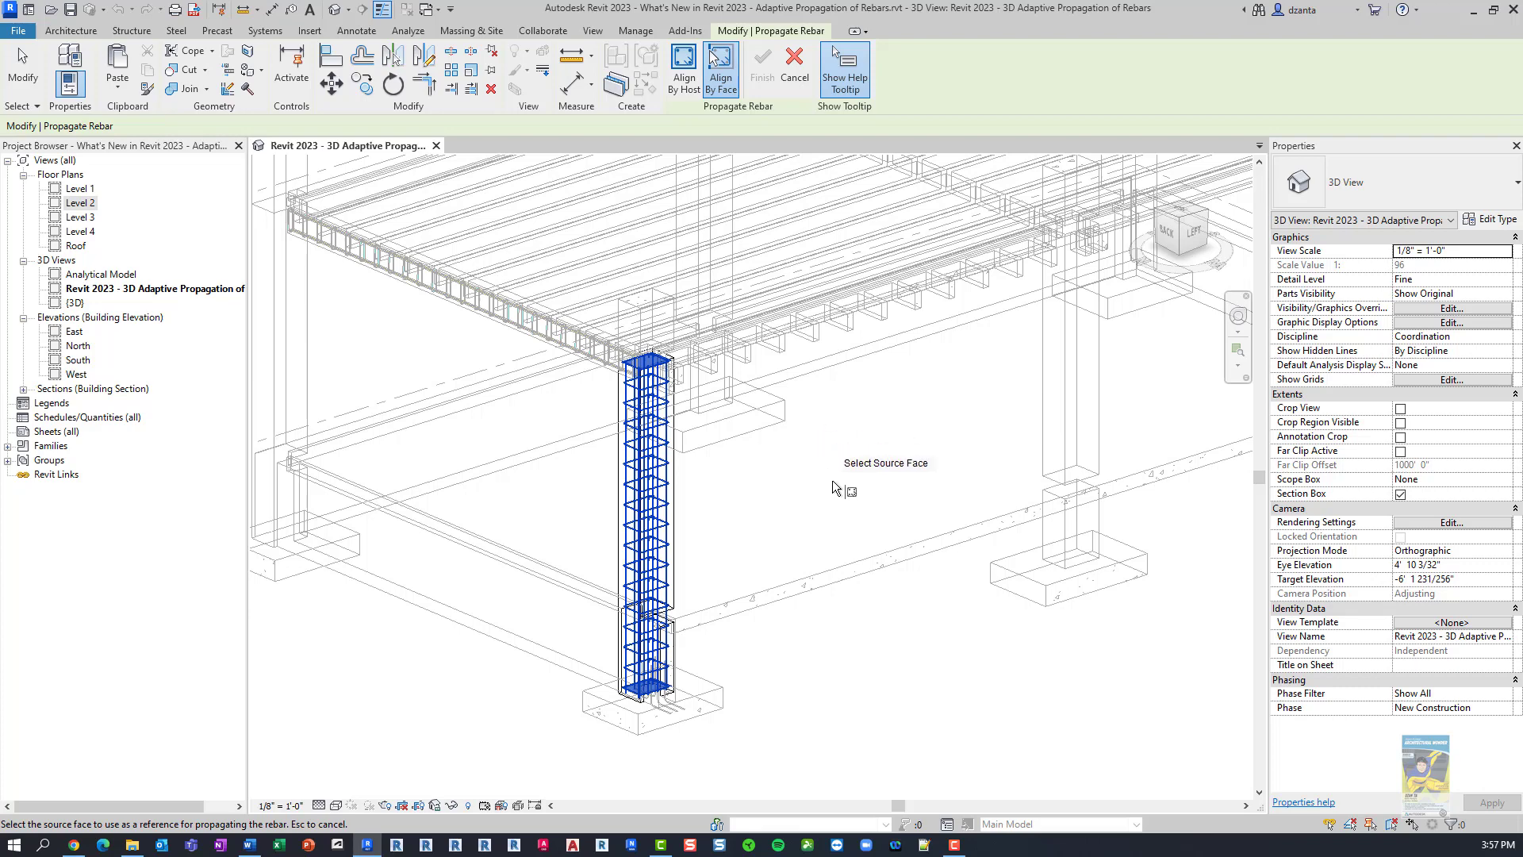
pyautogui.click(687, 88)
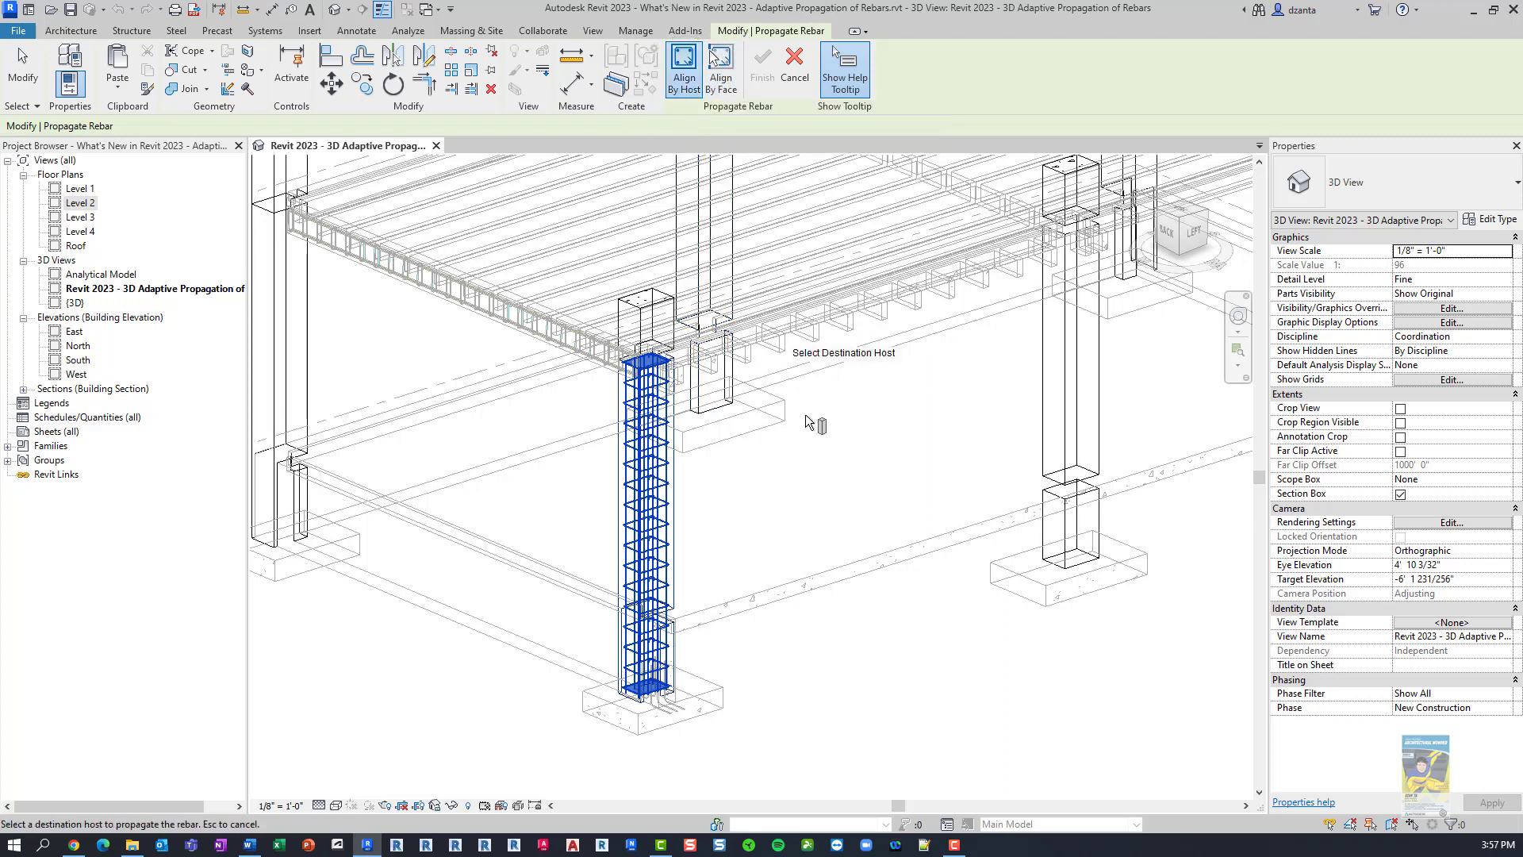
# - Propagate the cage into the five remaining columns and finish
pyautogui.click(1041, 450)
pyautogui.scroll(-4, 1035, 511)
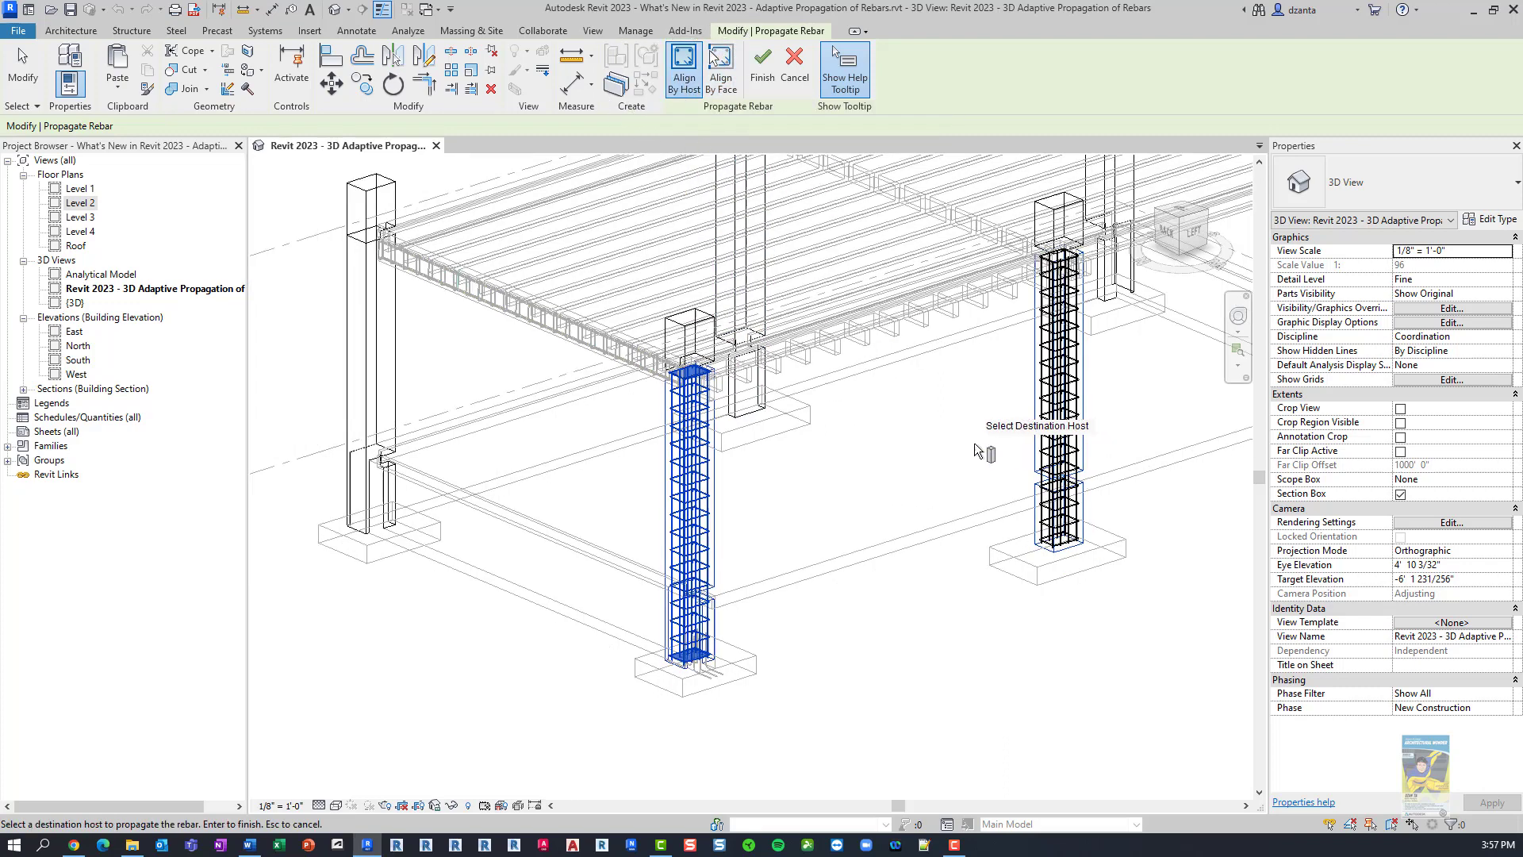
pyautogui.click(1163, 429)
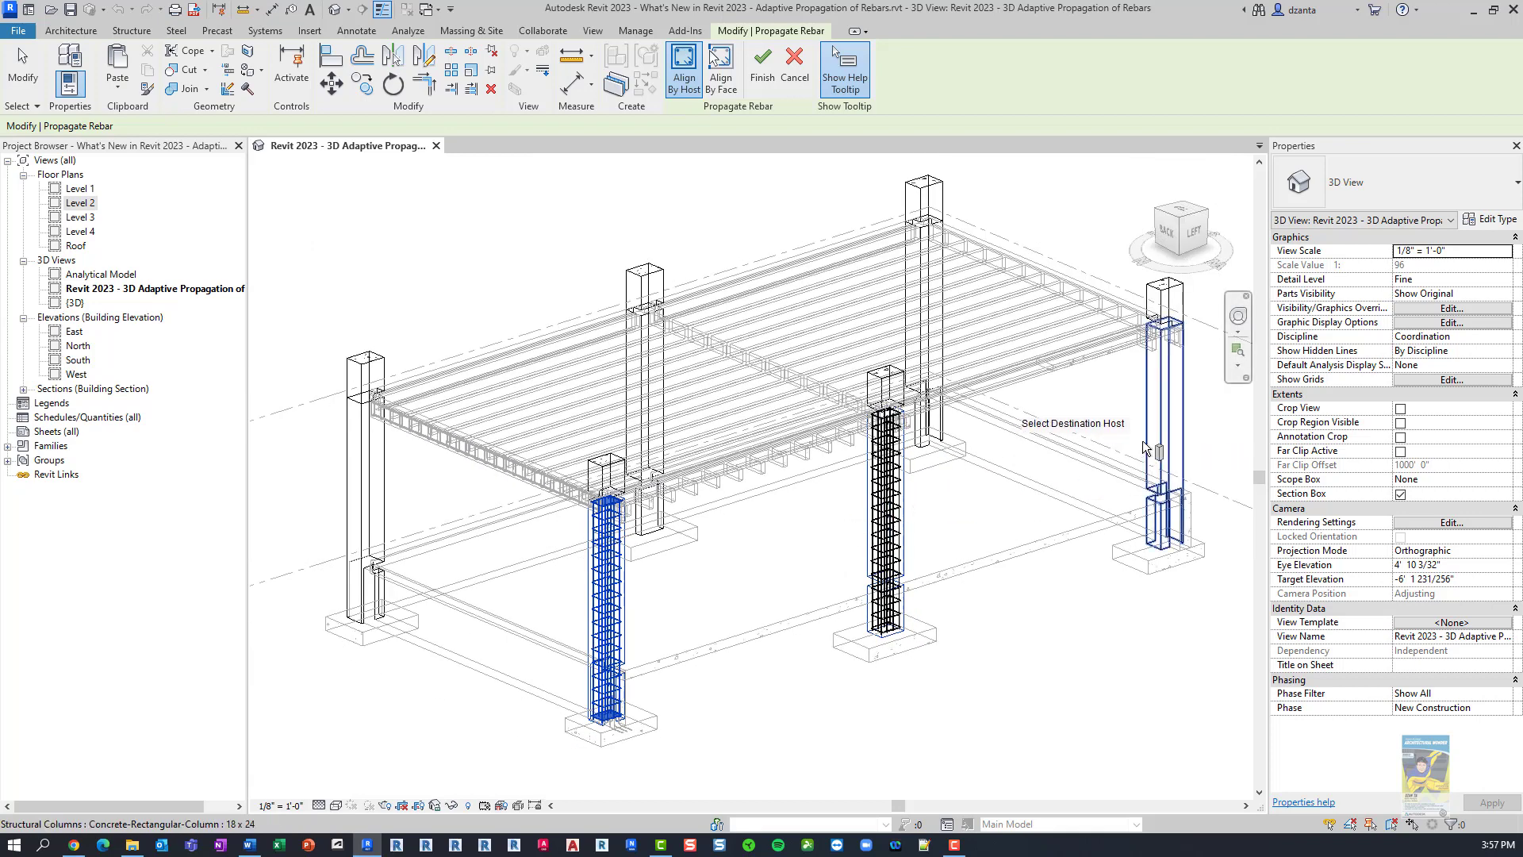
pyautogui.click(939, 408)
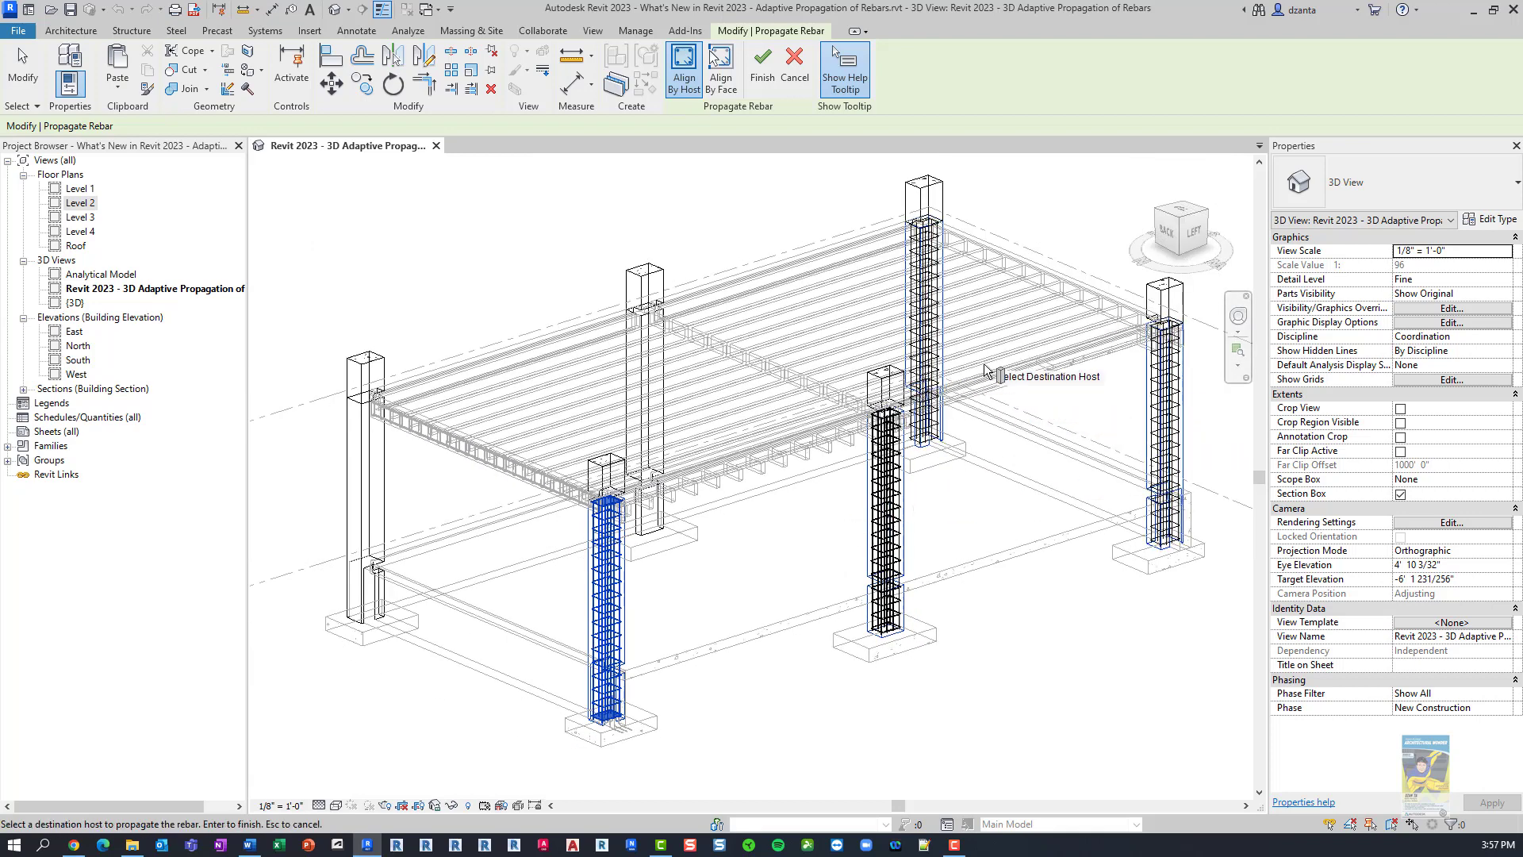
pyautogui.click(652, 327)
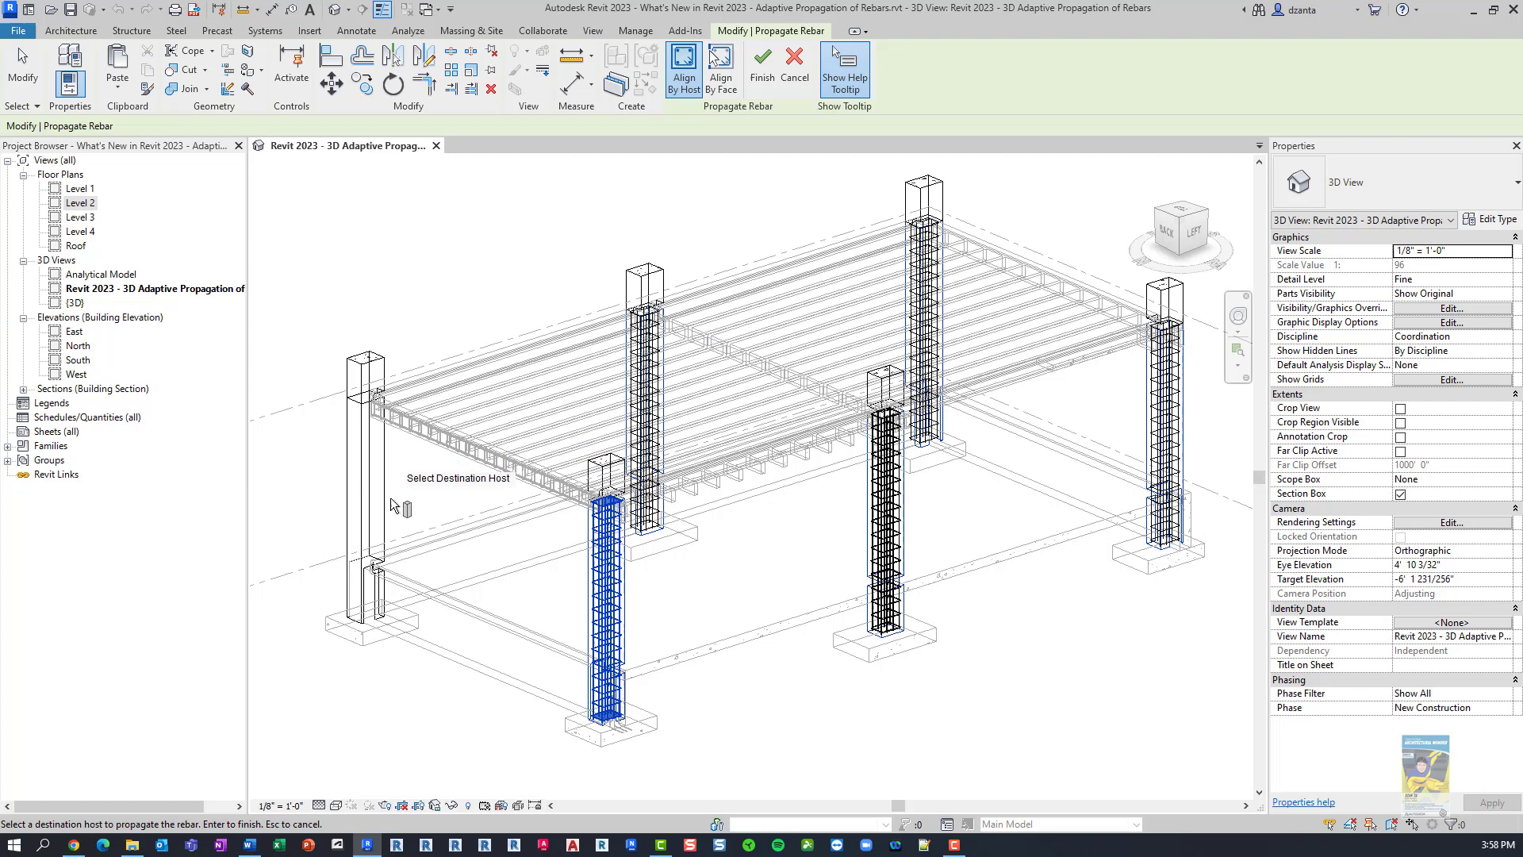
pyautogui.click(365, 432)
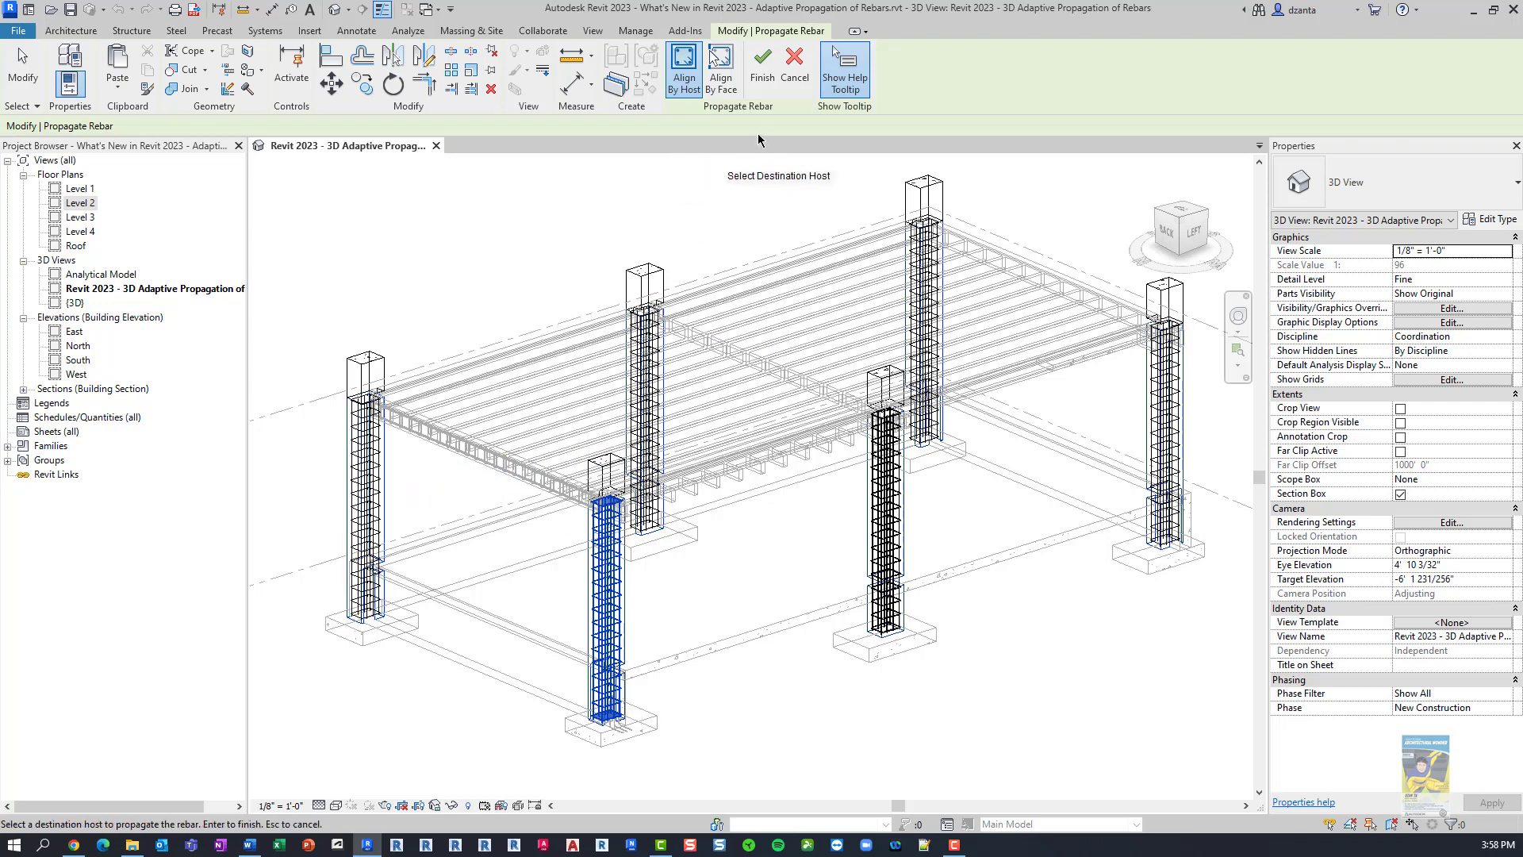
pyautogui.click(763, 72)
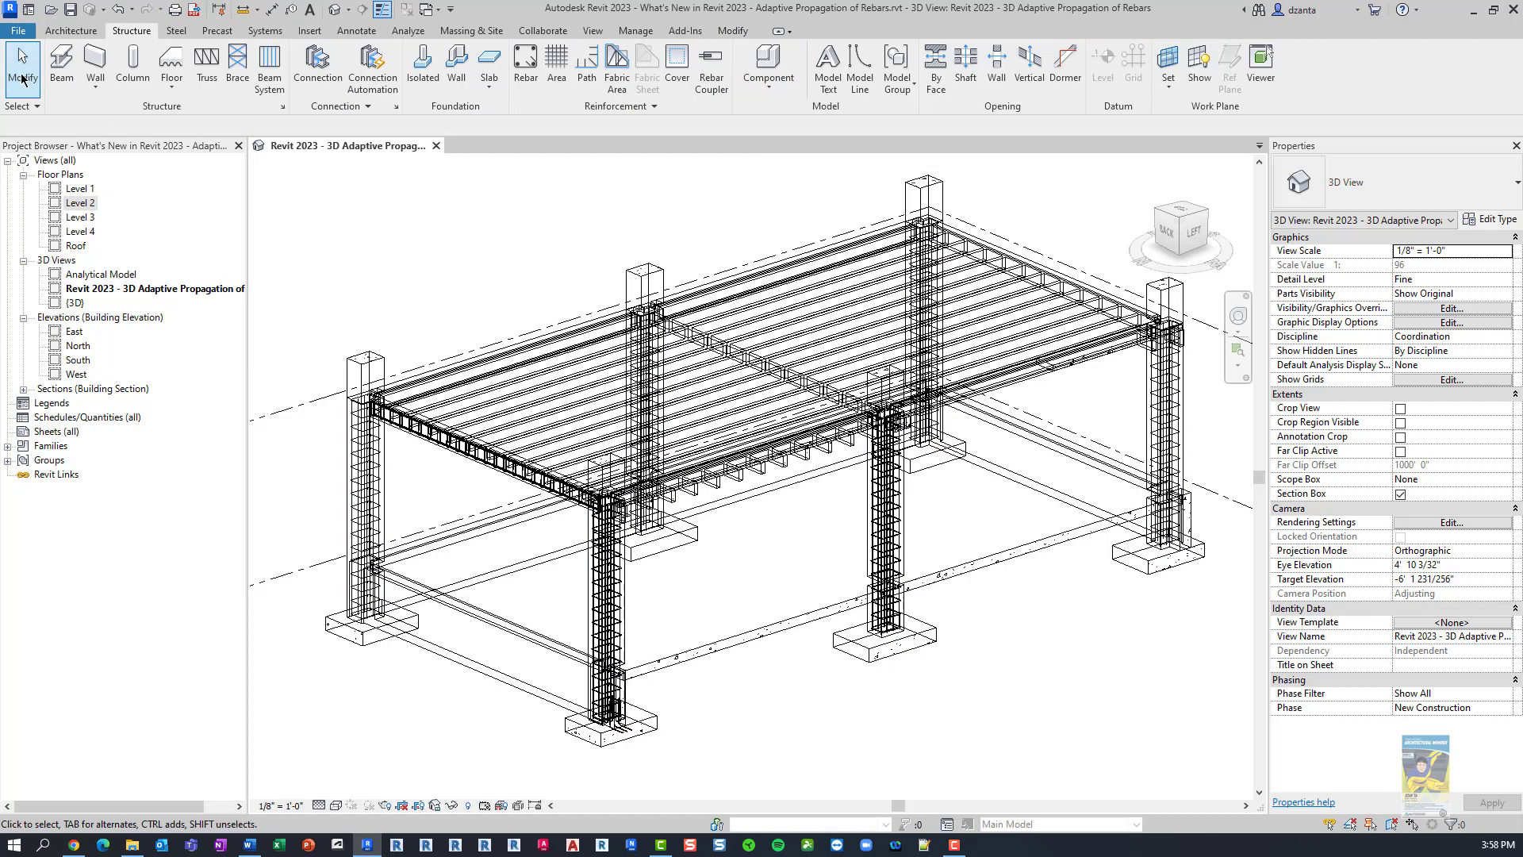
# - Orbit to the right beam and select its two longitudinal bar sets and stirrups
pyautogui.scroll(5, 429, 539)
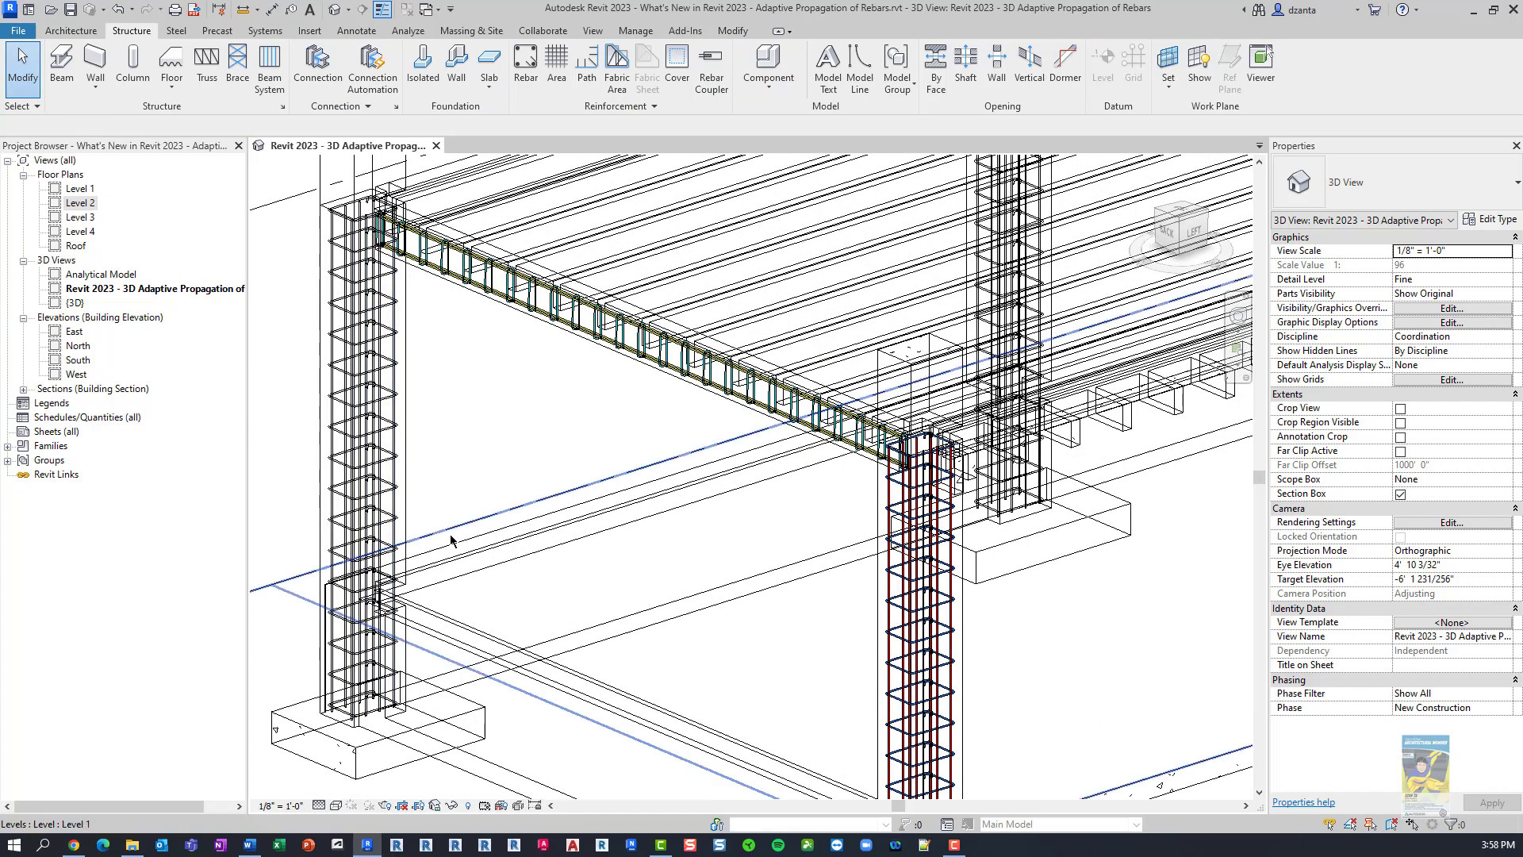
pyautogui.moveTo(472, 522); pyautogui.dragTo(610, 558, button='middle')
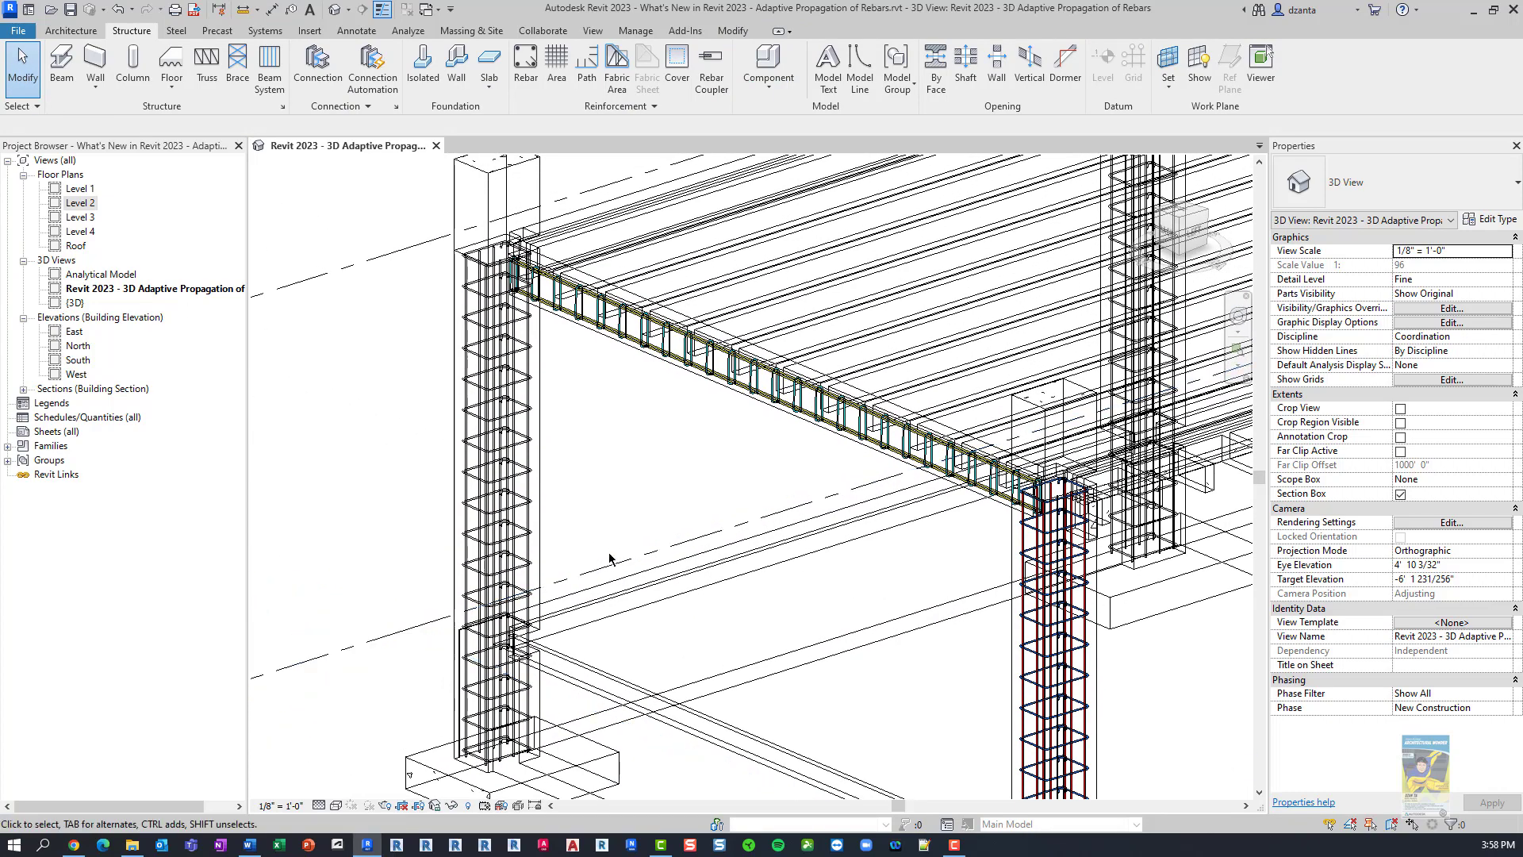
pyautogui.moveTo(569, 392)
pyautogui.keyDown('shift'); pyautogui.mouseDown(button='middle')
pyautogui.moveTo(937, 432)
pyautogui.moveTo(826, 408)
pyautogui.moveTo(714, 486)
pyautogui.mouseUp(button='middle'); pyautogui.keyUp('shift')
pyautogui.scroll(8, 713, 485)
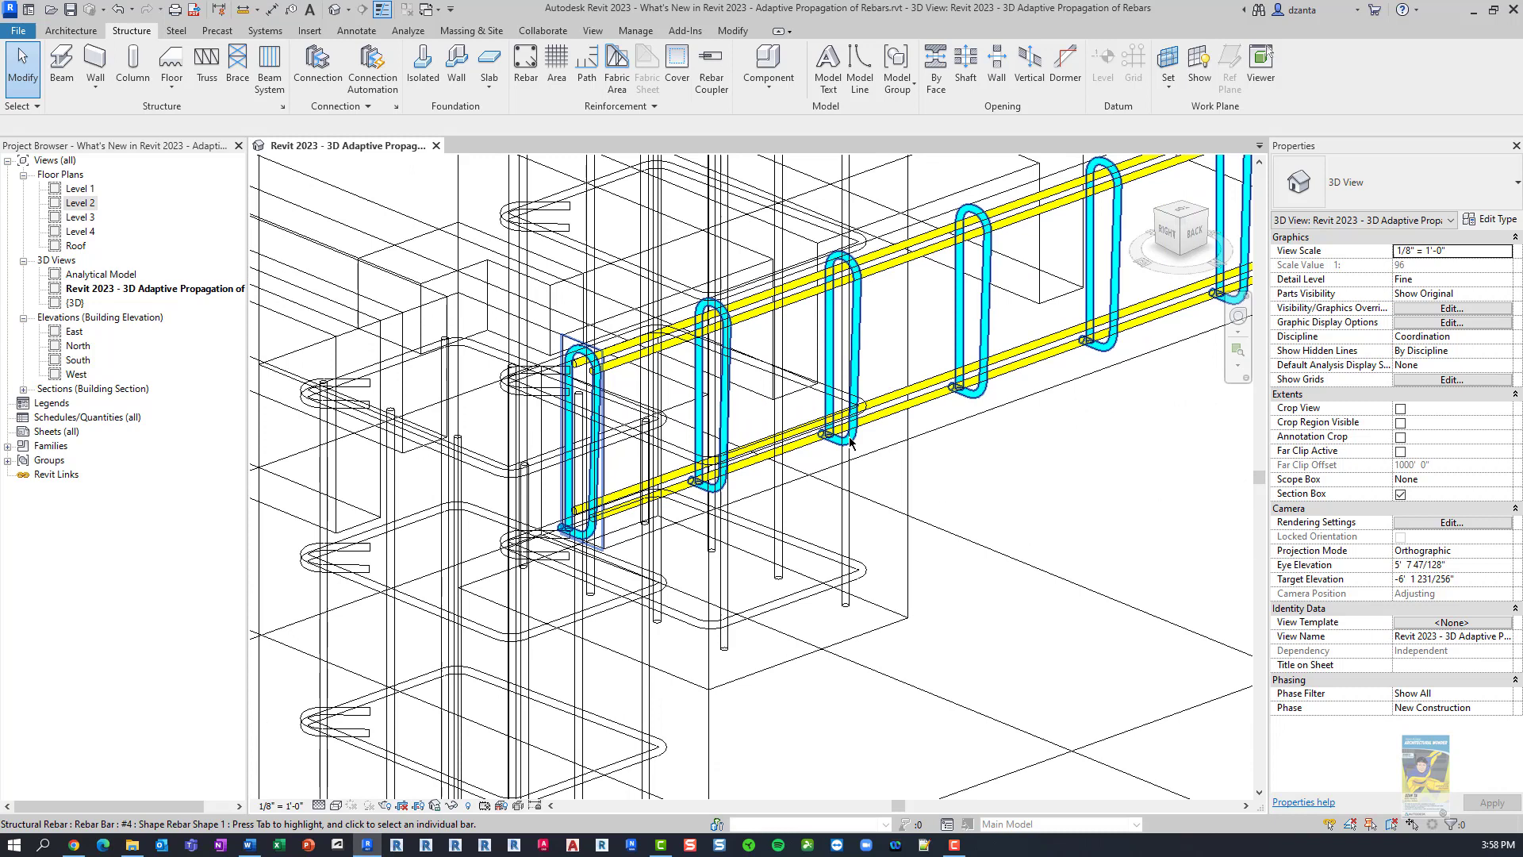
pyautogui.click(907, 272)
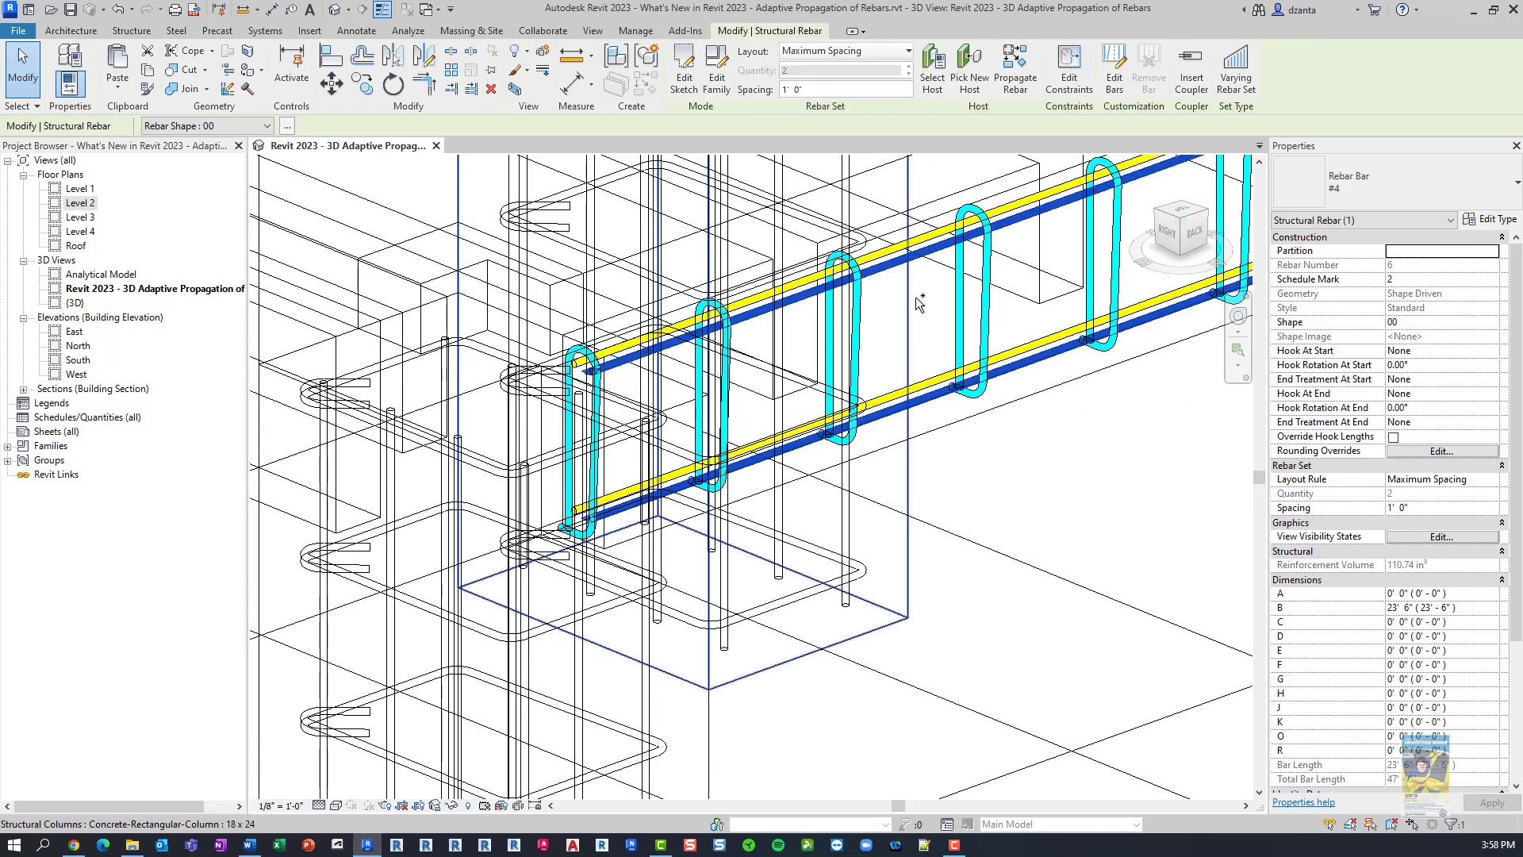
pyautogui.keyDown('ctrl'); pyautogui.click(945, 314); pyautogui.keyUp('ctrl')
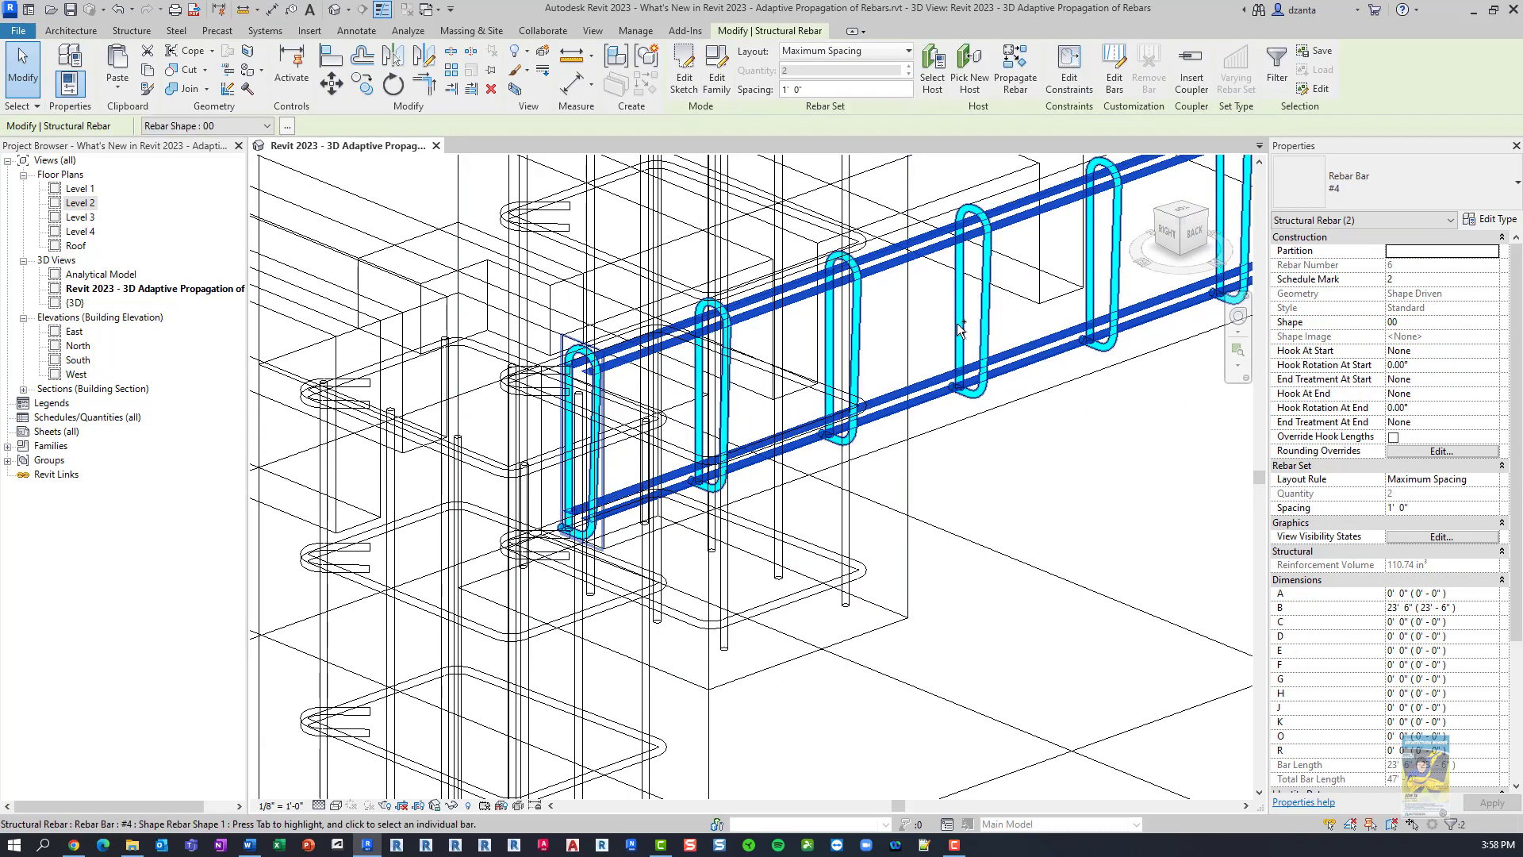
pyautogui.keyDown('ctrl'); pyautogui.click(957, 322); pyautogui.keyUp('ctrl')
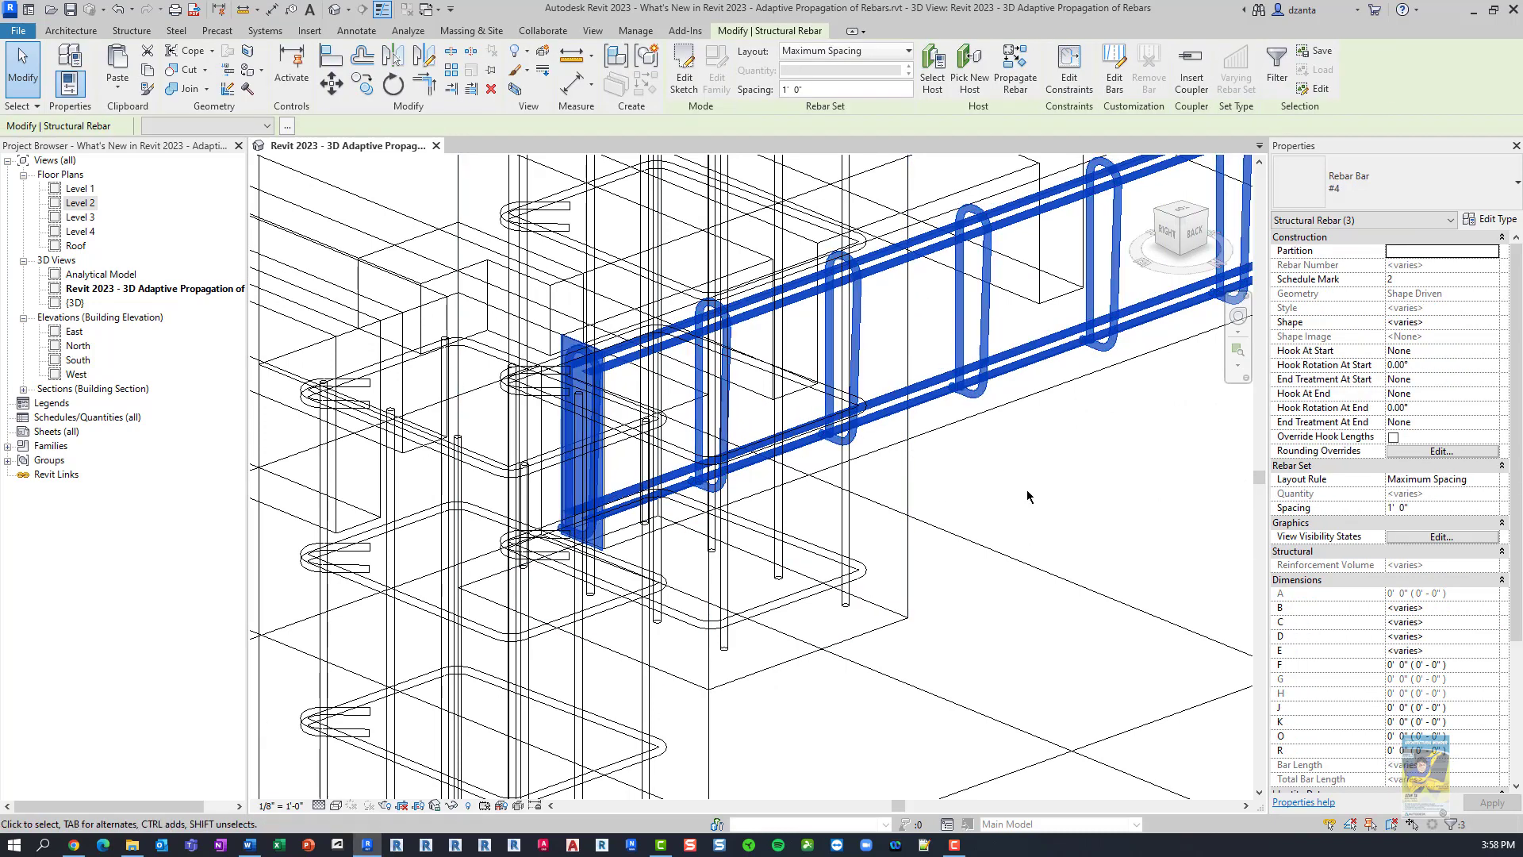
# - Propagate the selected beam rebar into the left beam using Align By Host
pyautogui.click(1016, 71)
pyautogui.scroll(-3, 1023, 456)
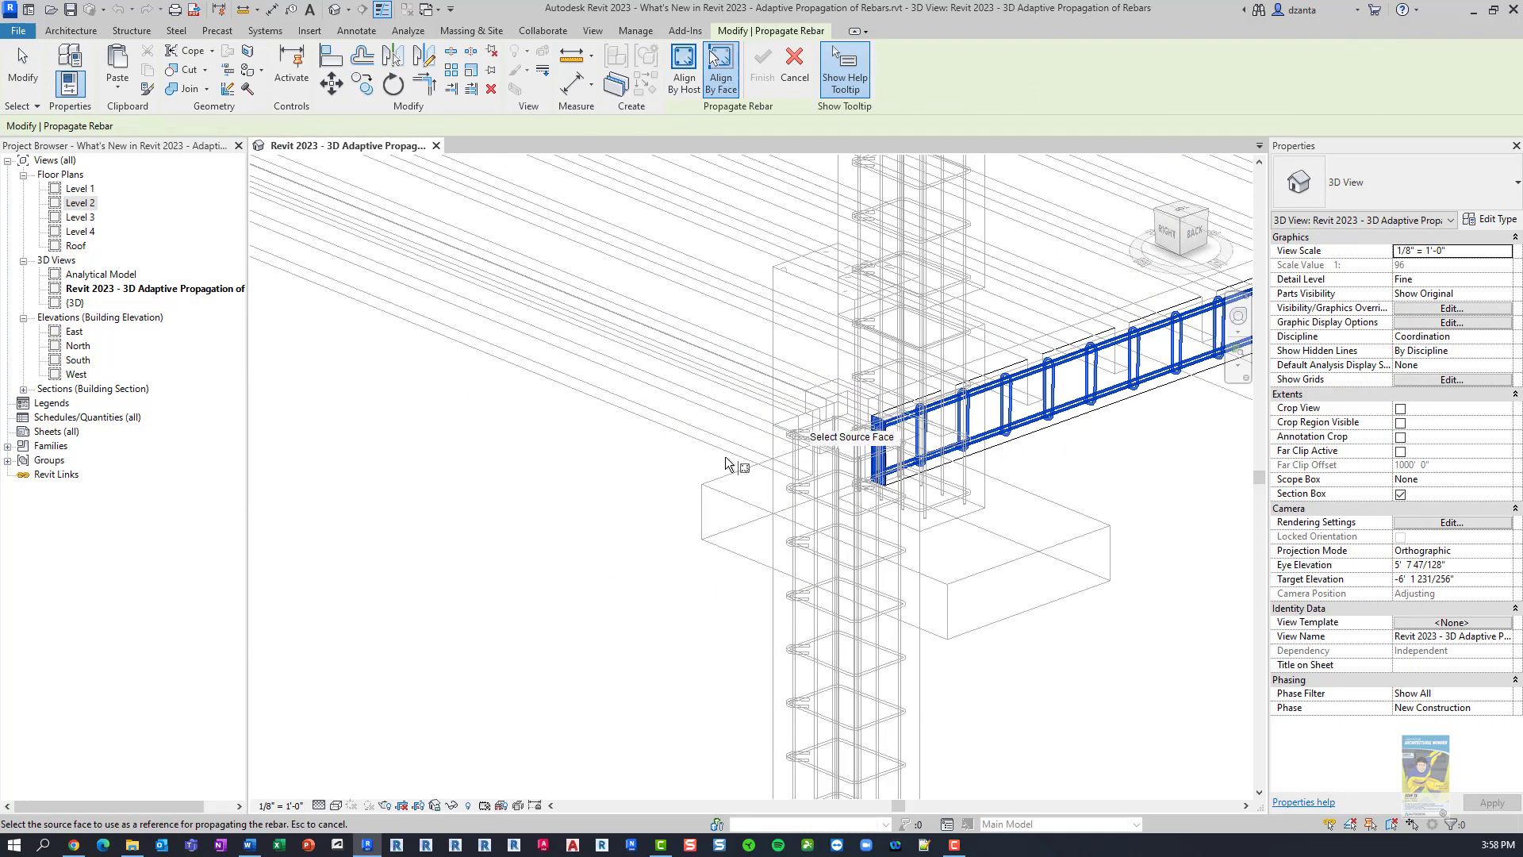
pyautogui.scroll(-2, 690, 435)
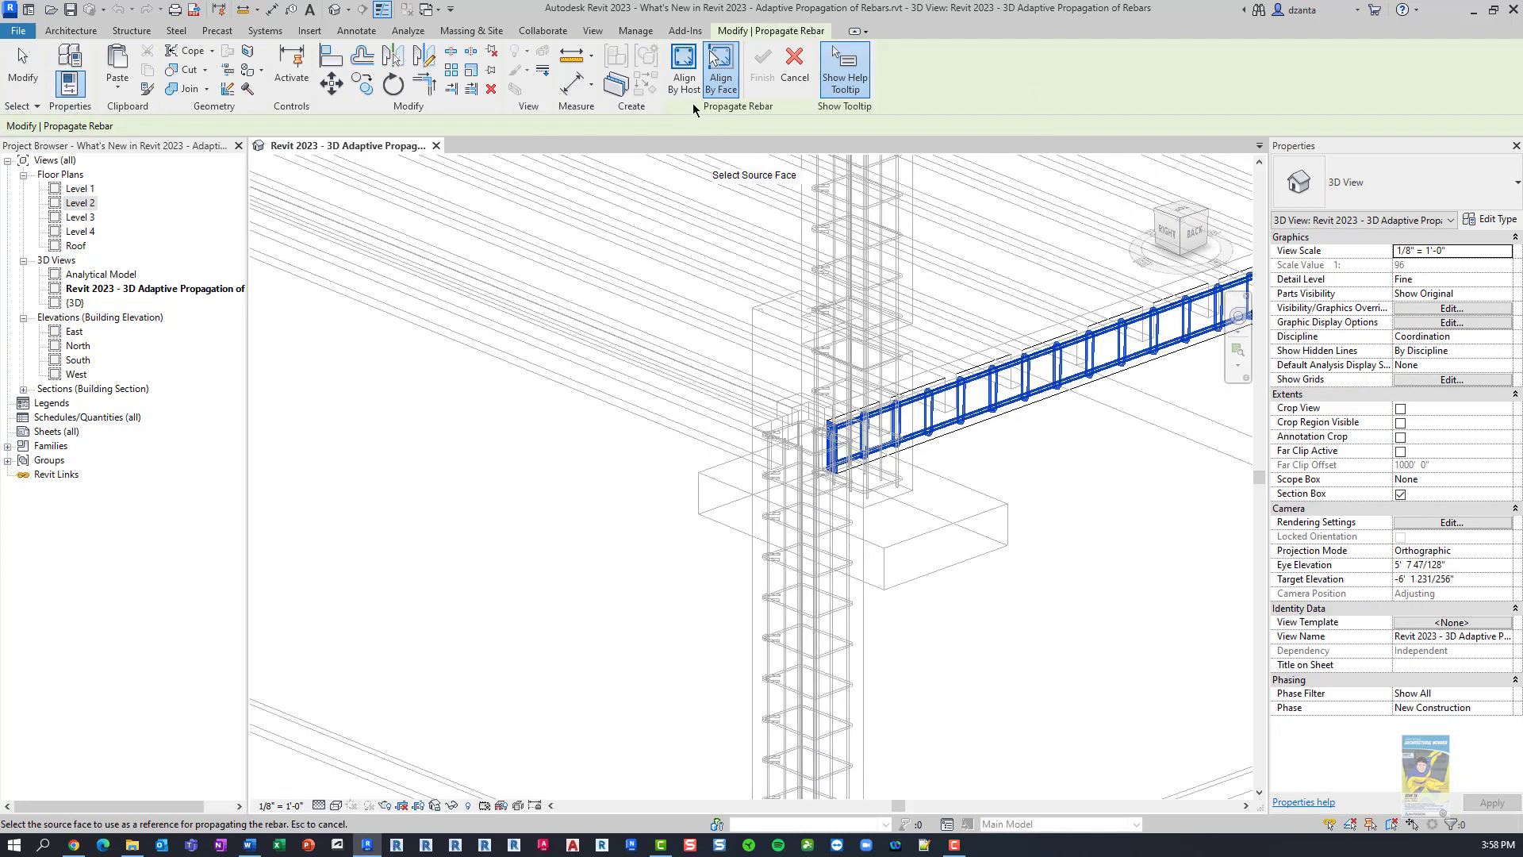
pyautogui.click(684, 68)
pyautogui.click(635, 416)
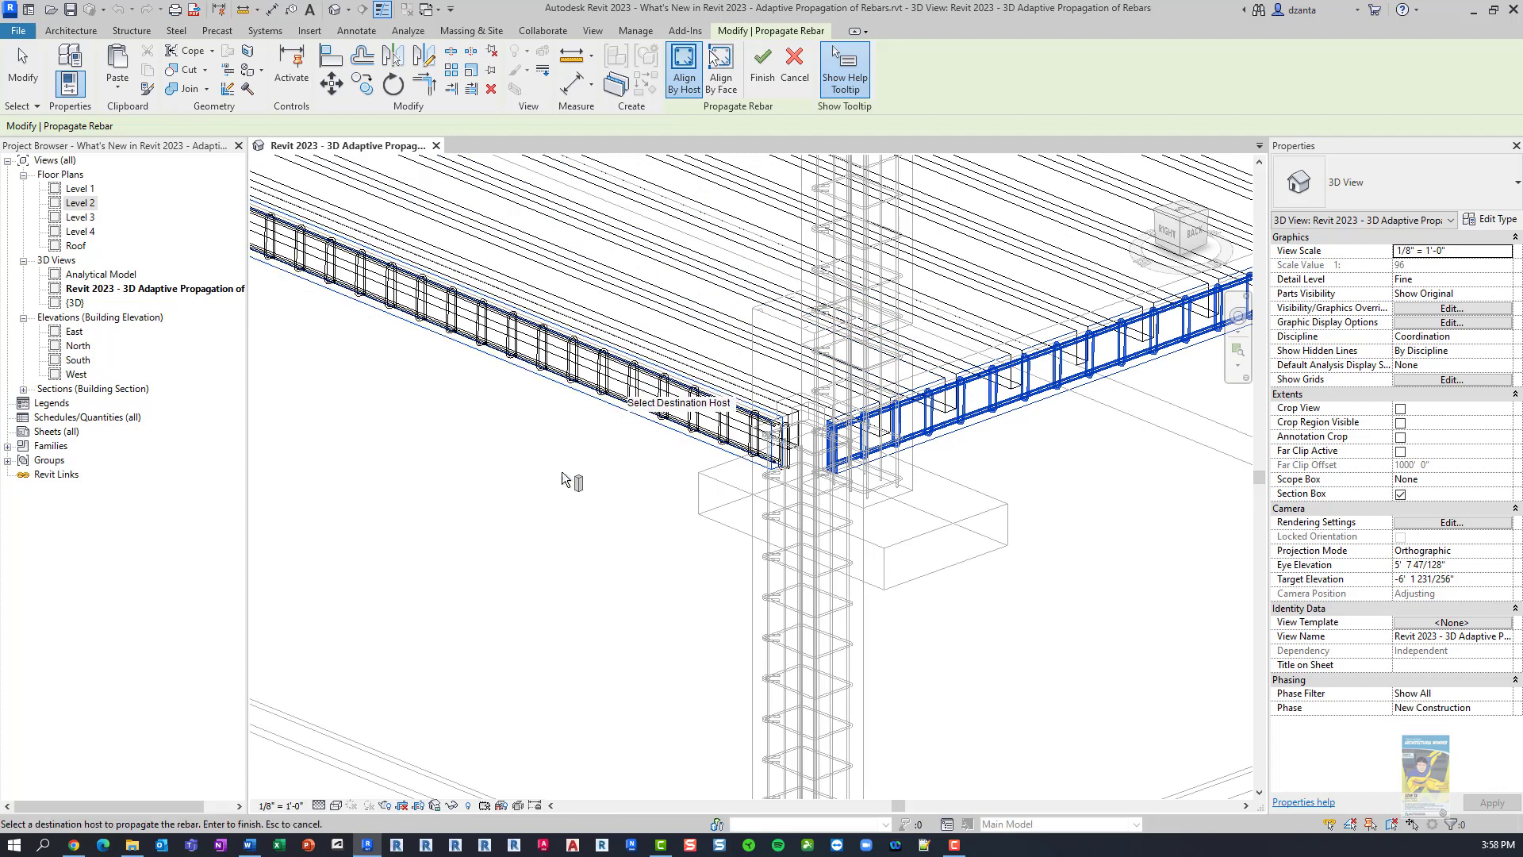
pyautogui.click(762, 73)
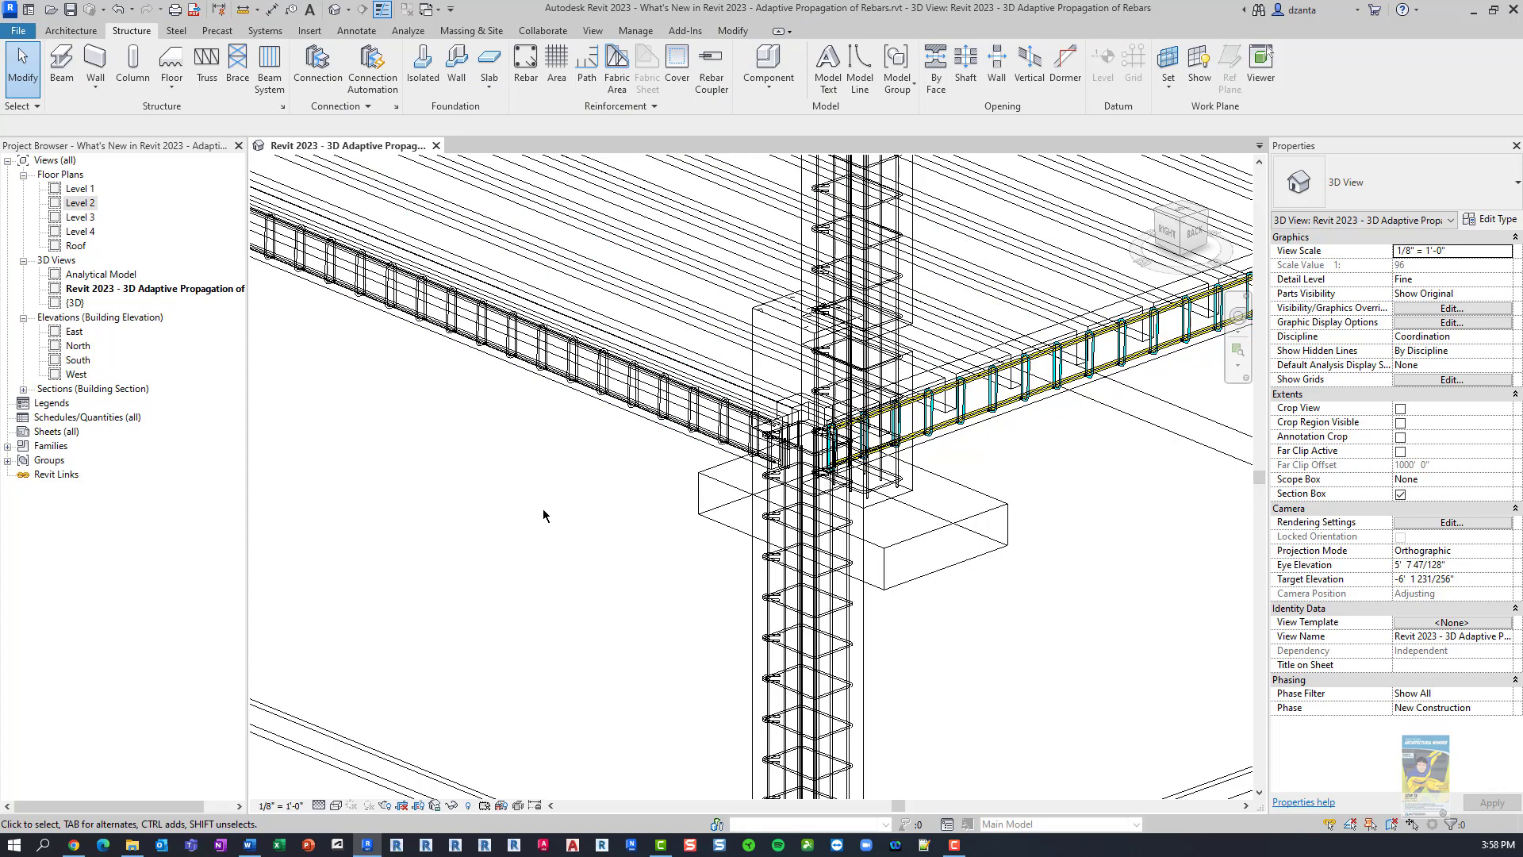
pyautogui.scroll(3, 468, 468)
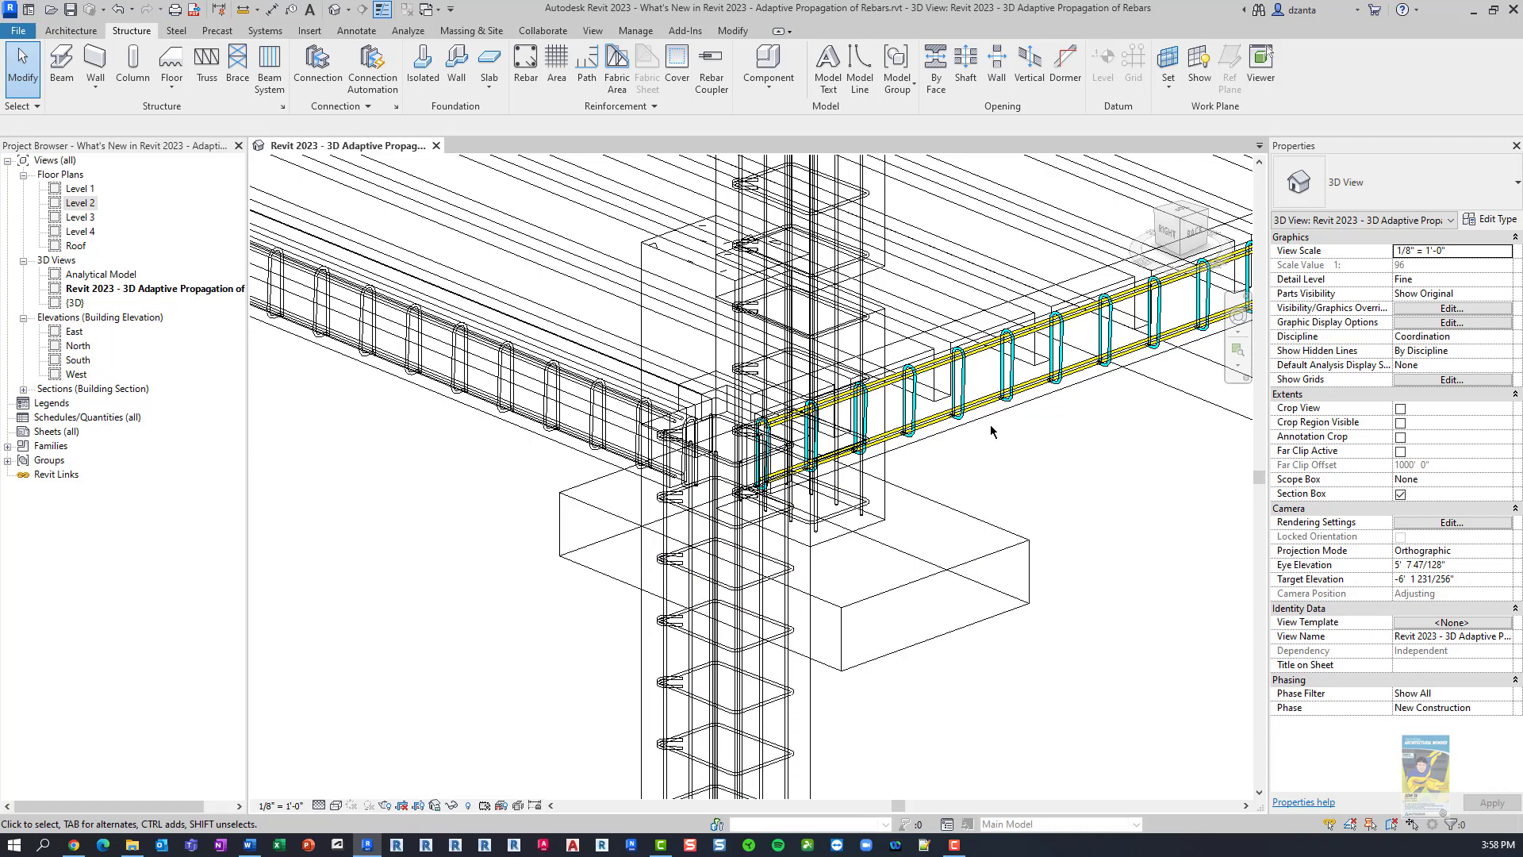
# - Set the visual style to Shaded with the SD shortcut and zoom out over the frame
pyautogui.press('s')
pyautogui.press('d')
pyautogui.scroll(-5, 996, 452)
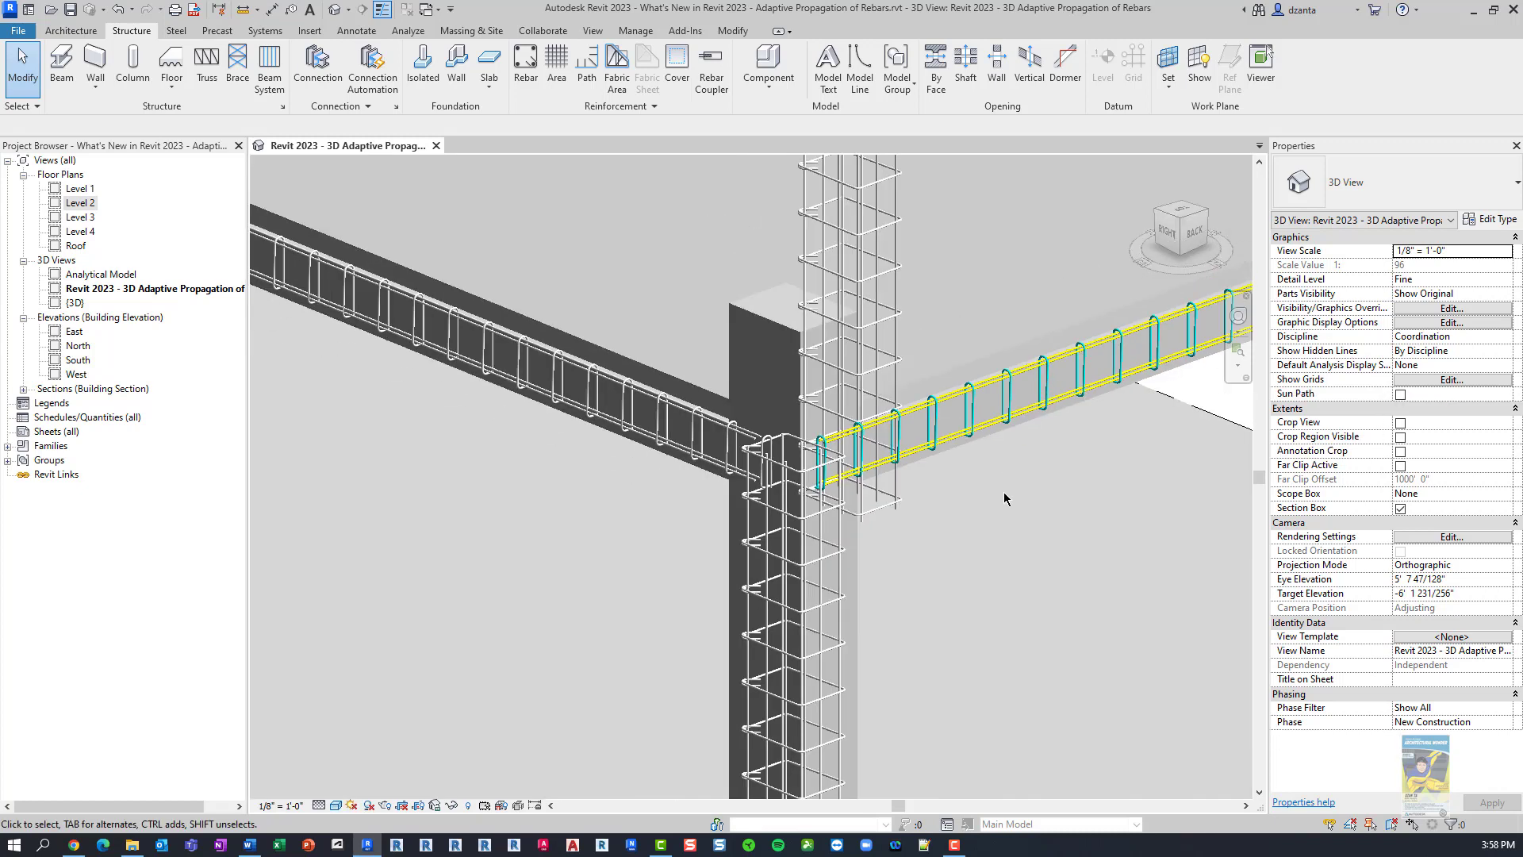
pyautogui.scroll(-3, 1000, 495)
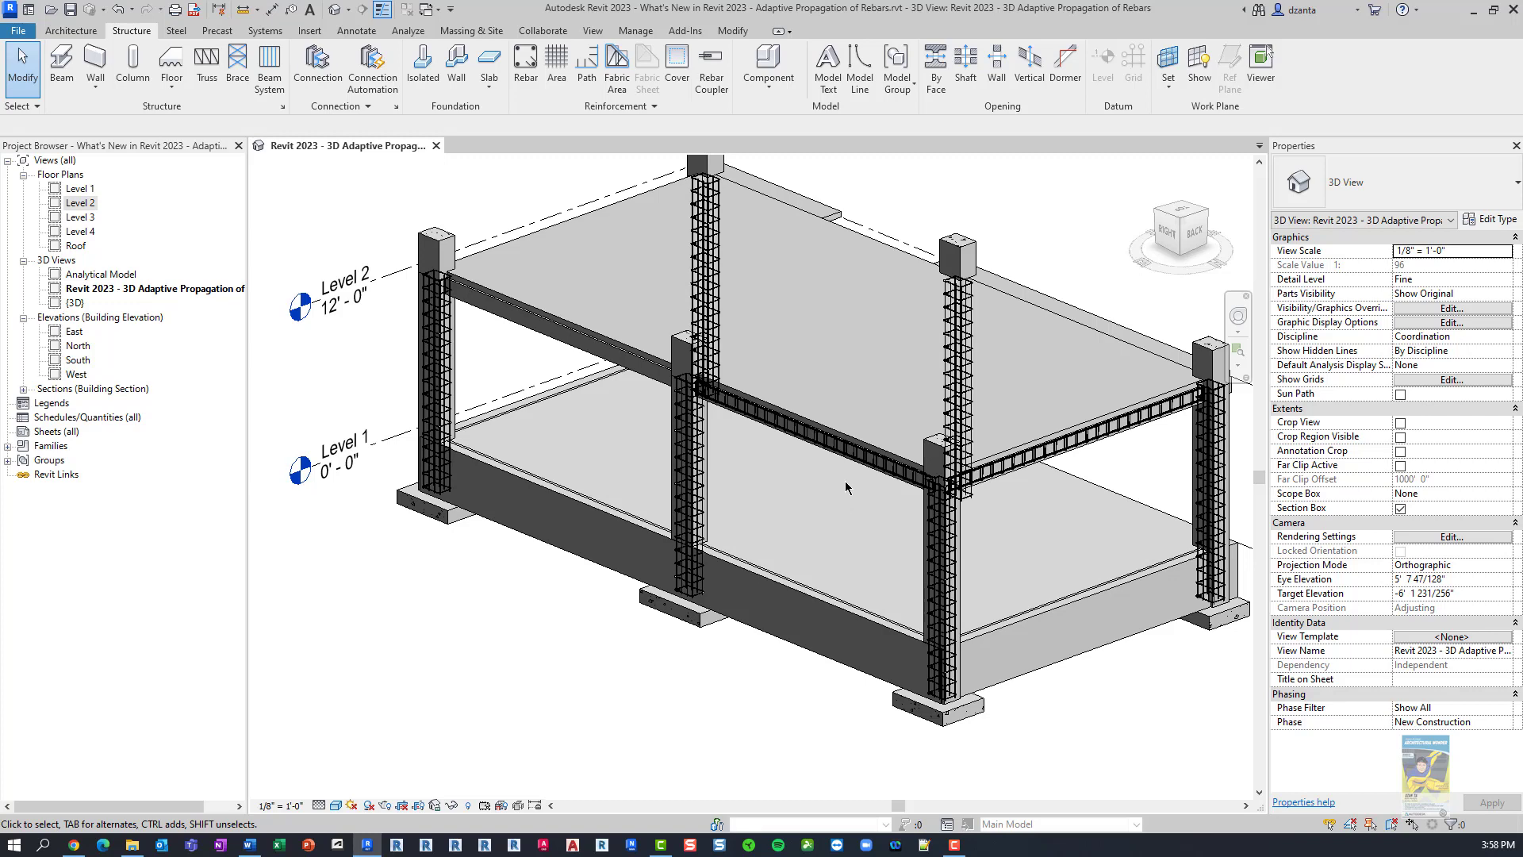
# - Select the front upper beam's two longitudinal bar sets and its stirrups
pyautogui.scroll(3, 643, 381)
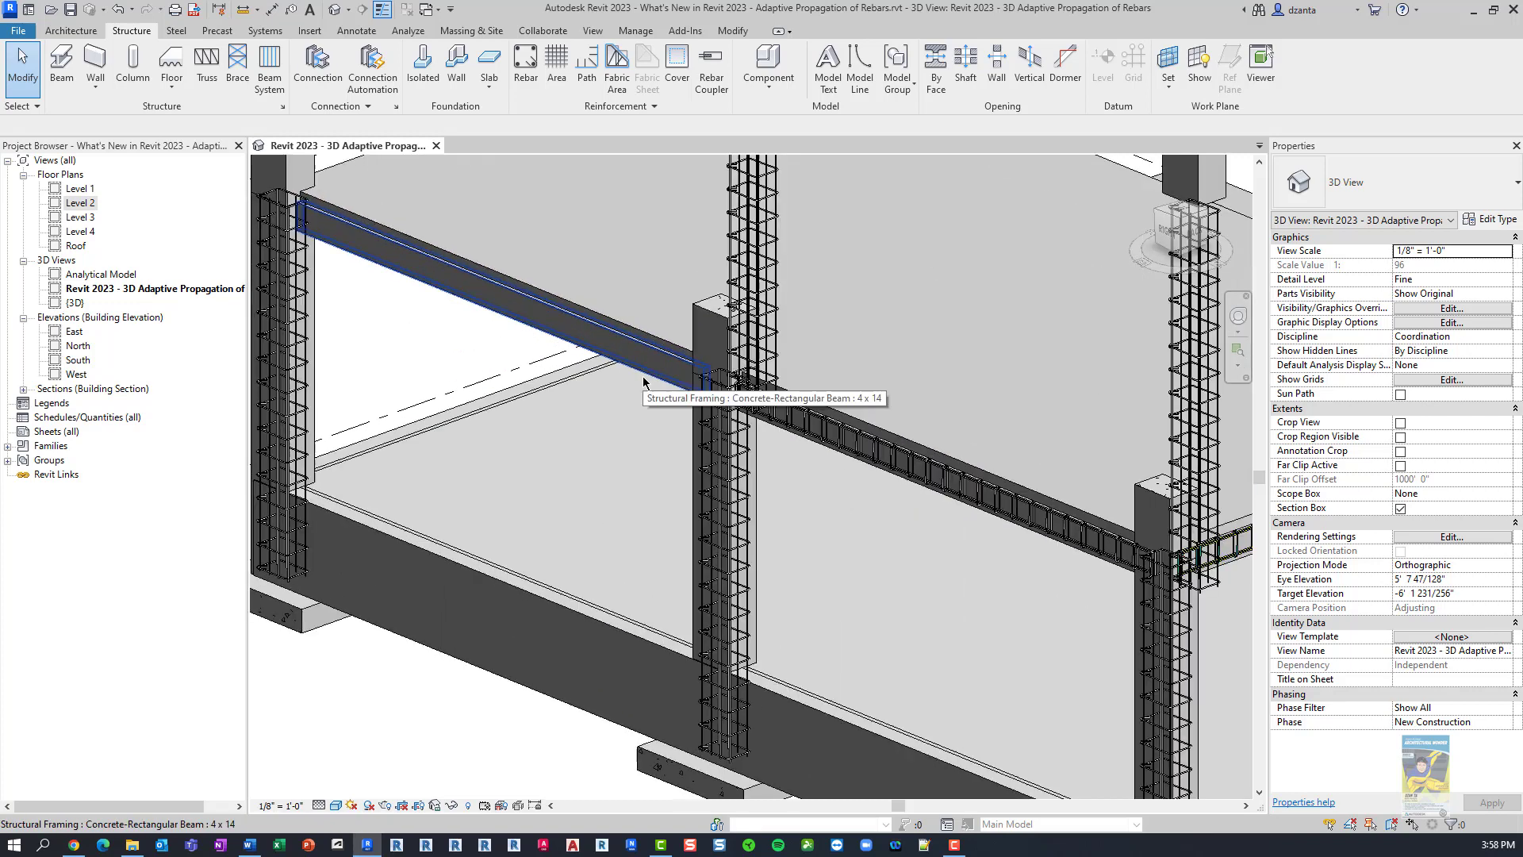
pyautogui.scroll(4, 643, 382)
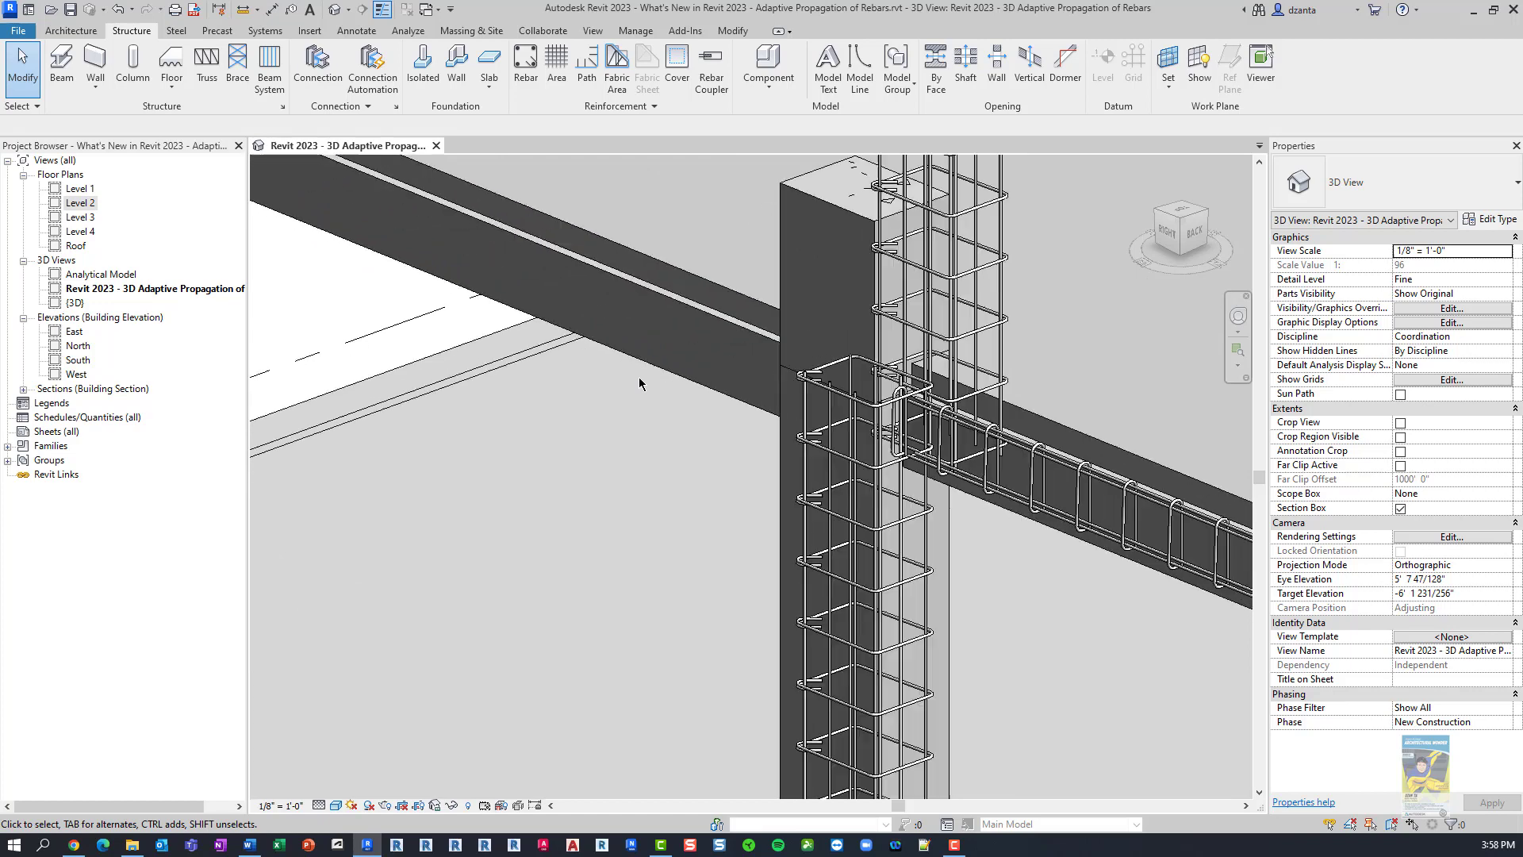
pyautogui.scroll(2, 485, 395)
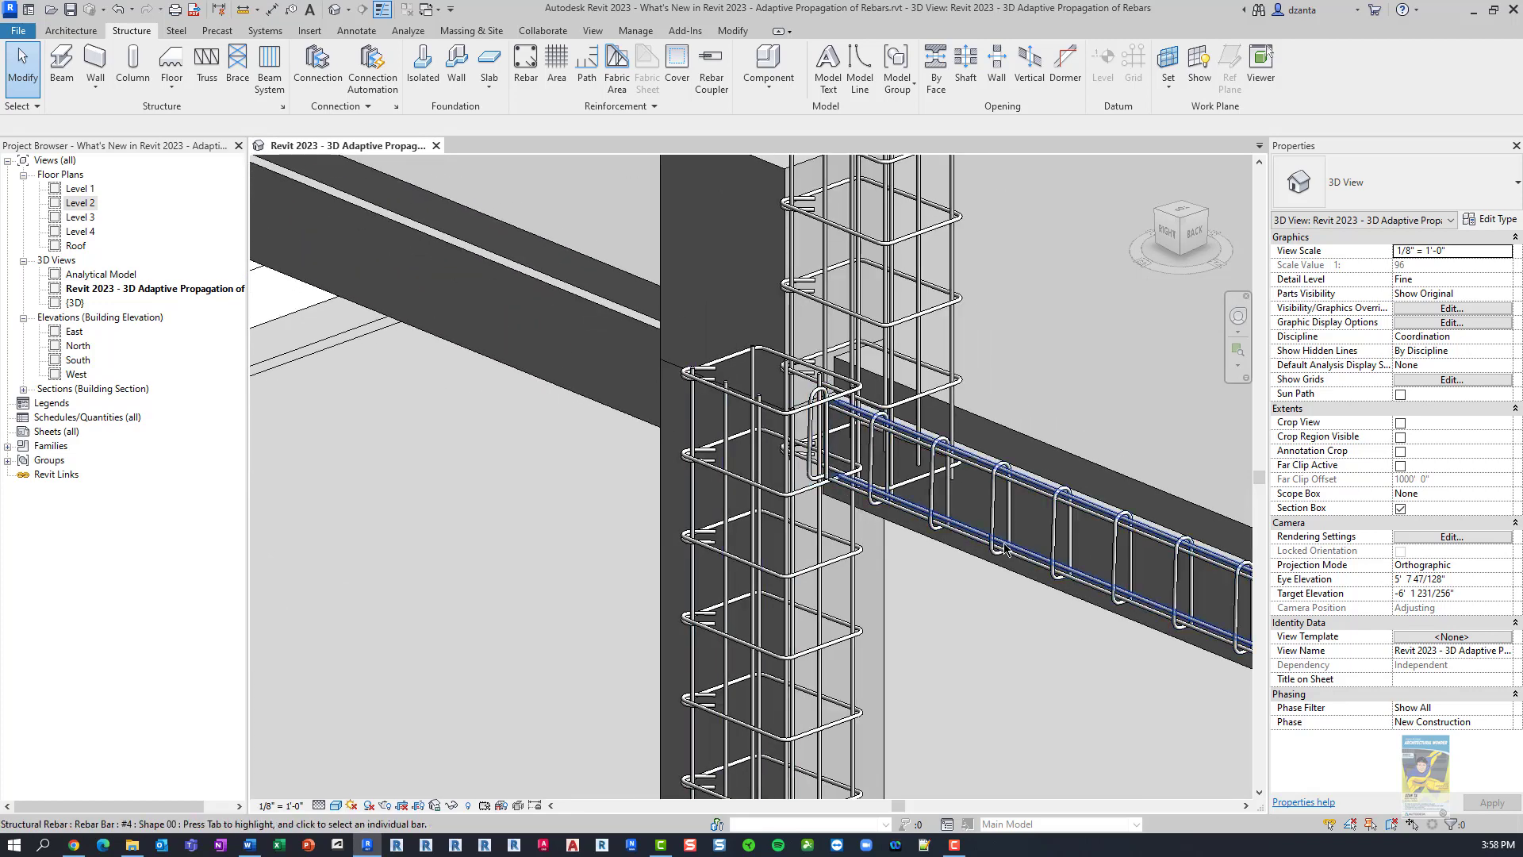
pyautogui.scroll(3, 988, 545)
pyautogui.click(949, 511)
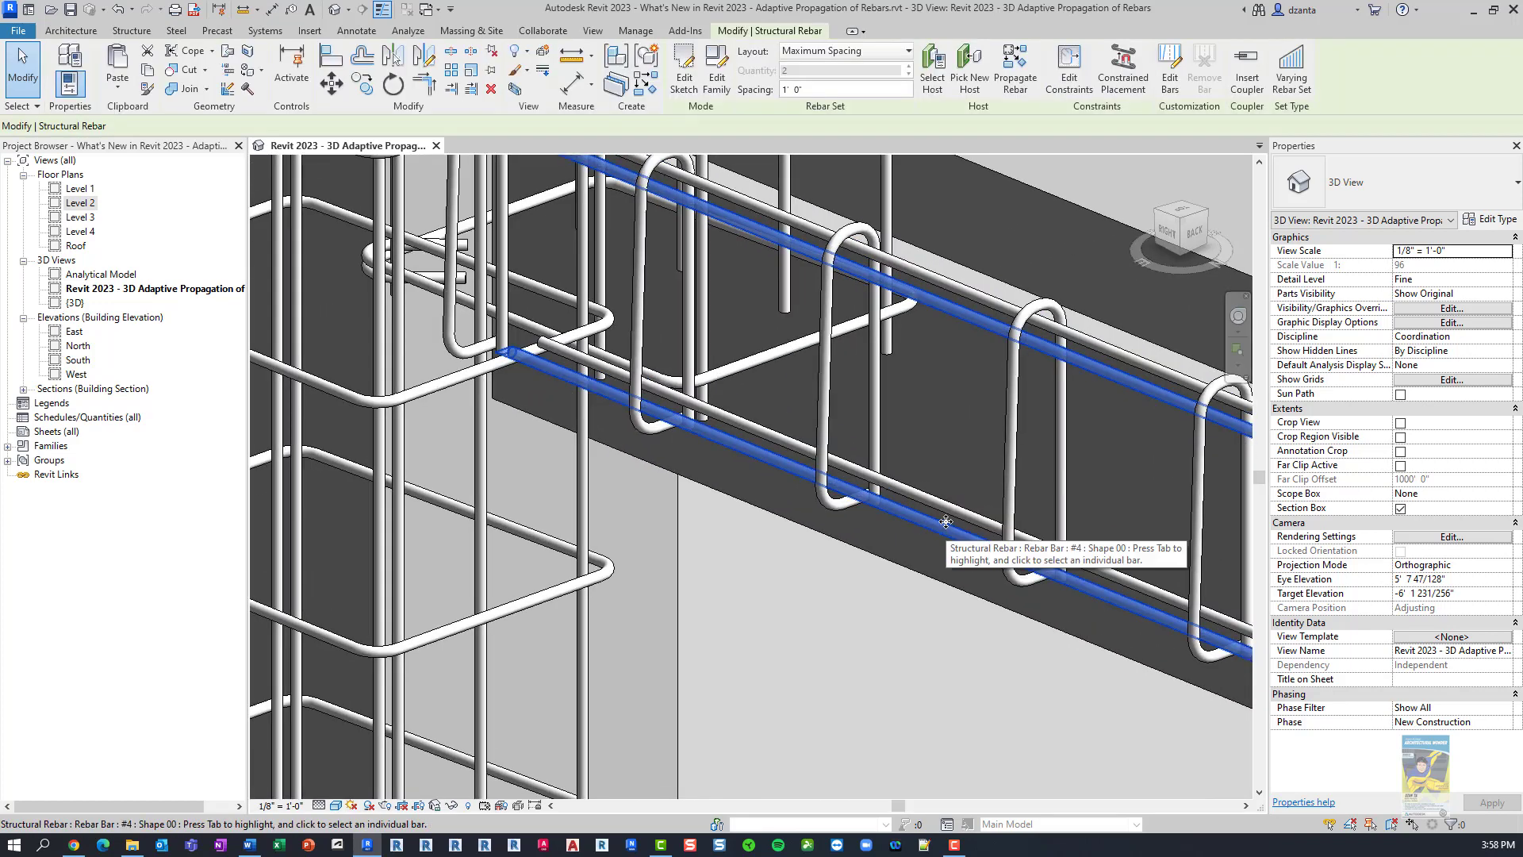
pyautogui.keyDown('ctrl'); pyautogui.click(922, 463); pyautogui.keyUp('ctrl')
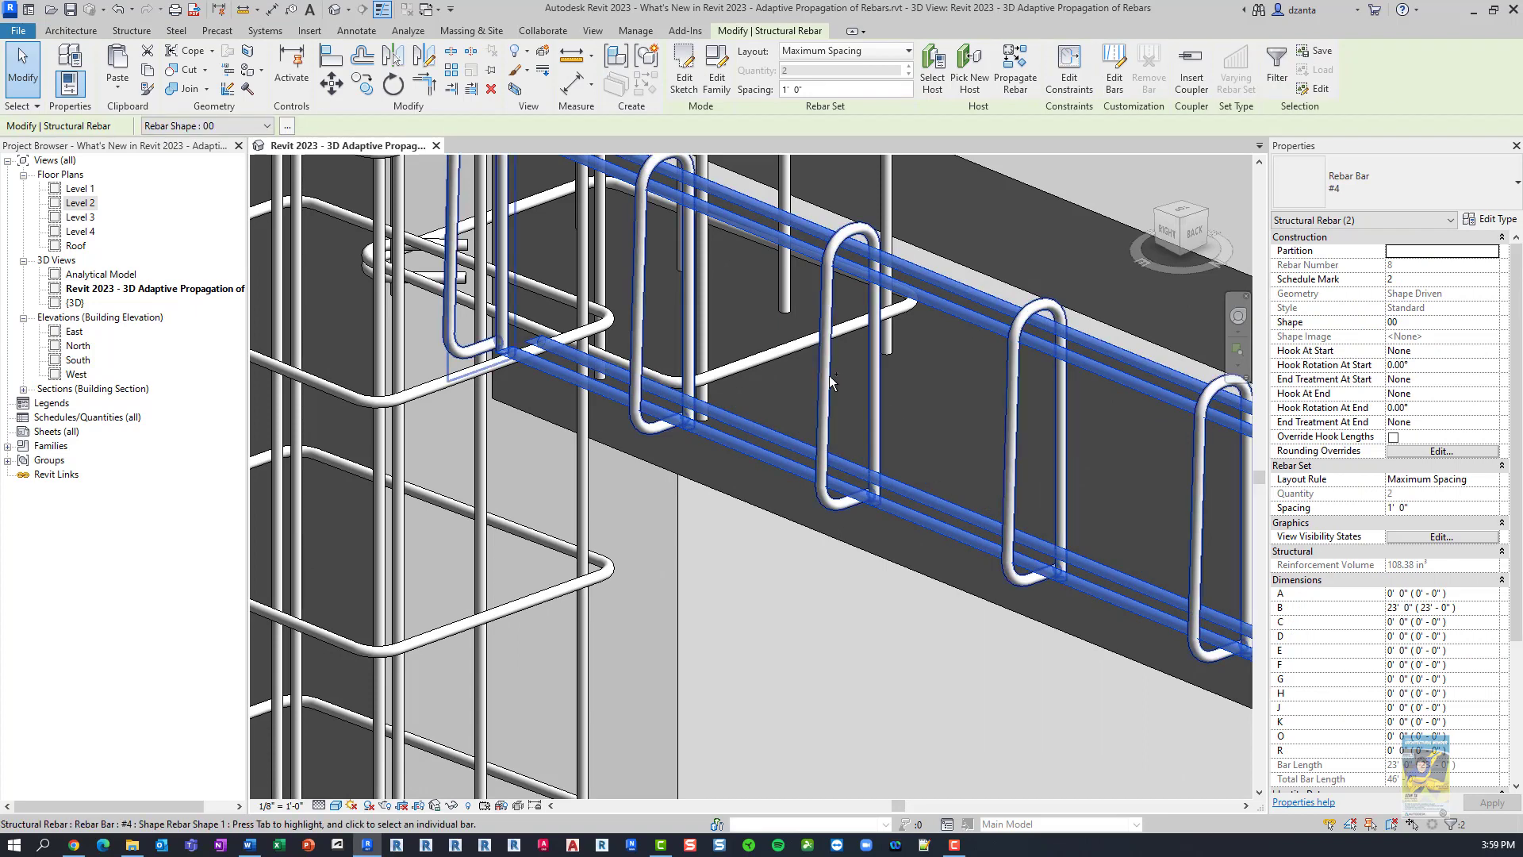
pyautogui.keyDown('ctrl'); pyautogui.click(1045, 329); pyautogui.keyUp('ctrl')
# - Propagate them with Align By Host into the empty neighbouring beam
pyautogui.click(1015, 68)
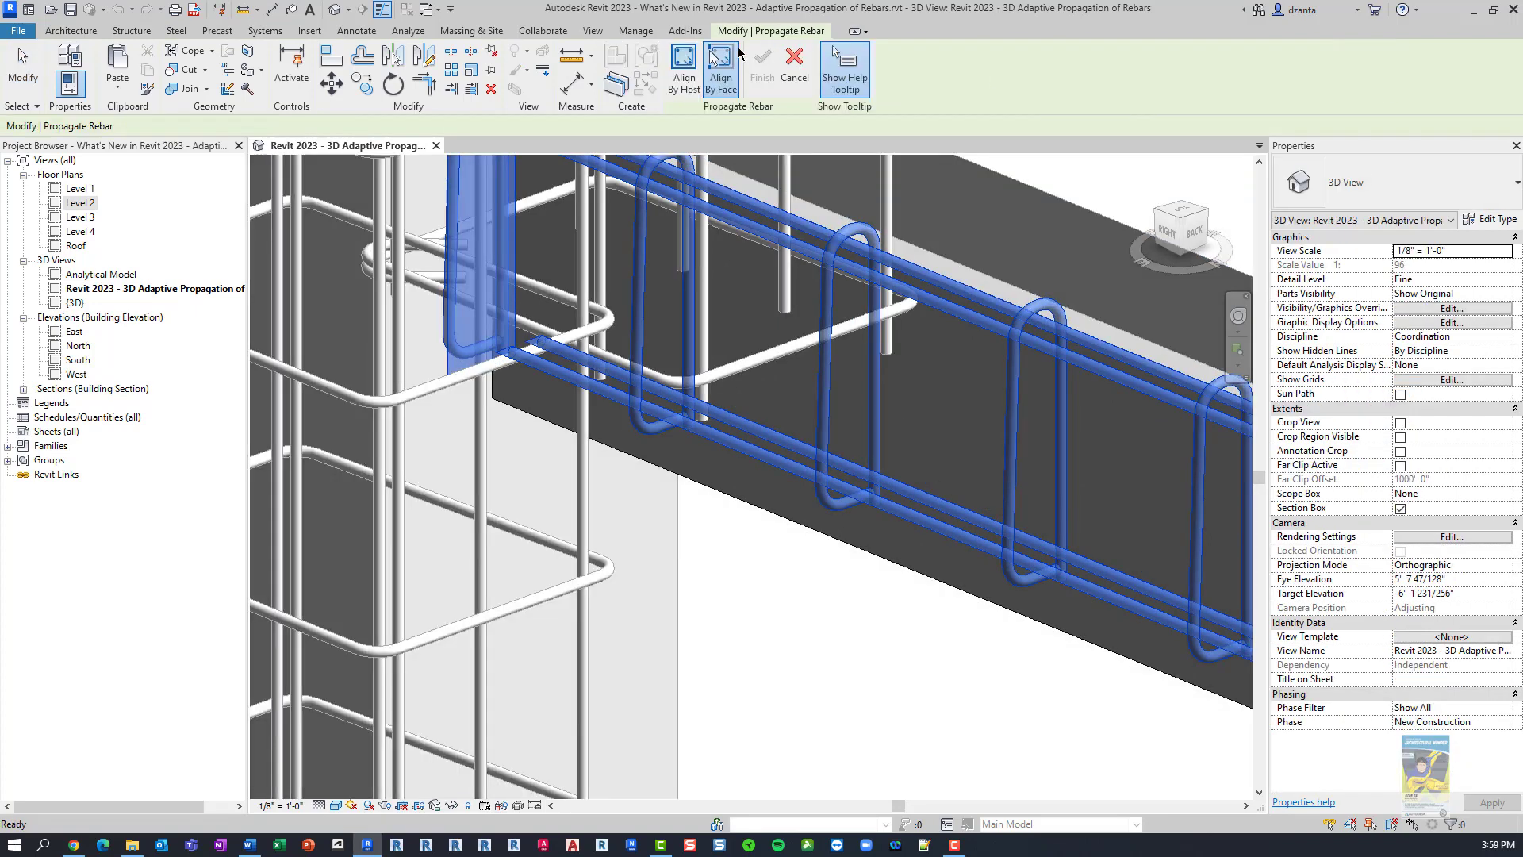
pyautogui.click(687, 77)
pyautogui.scroll(-5, 759, 323)
pyautogui.moveTo(601, 378); pyautogui.dragTo(875, 660, button='middle')
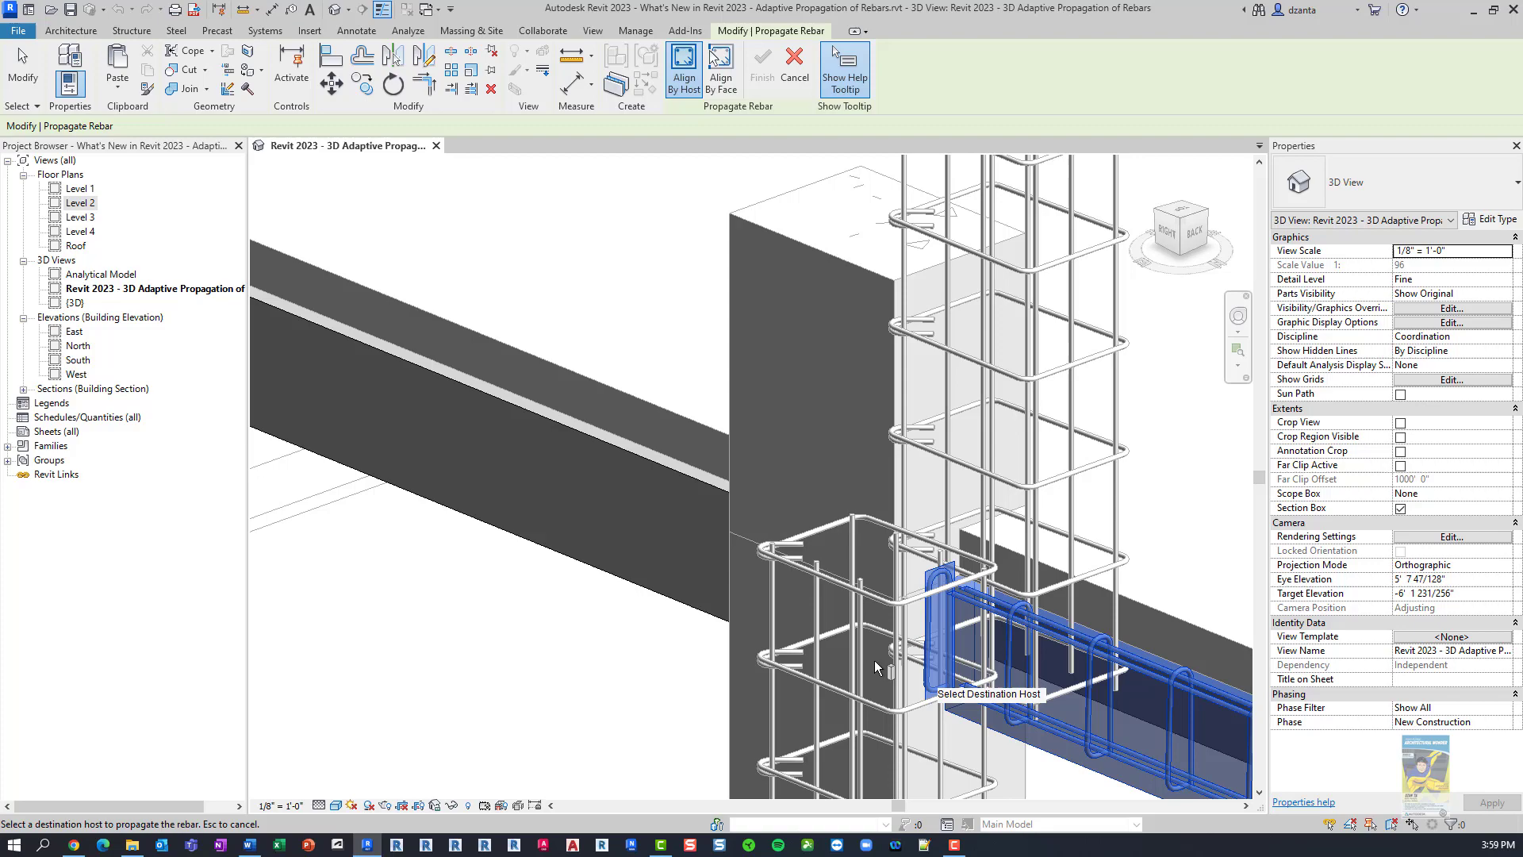
pyautogui.scroll(2, 627, 465)
pyautogui.click(632, 453)
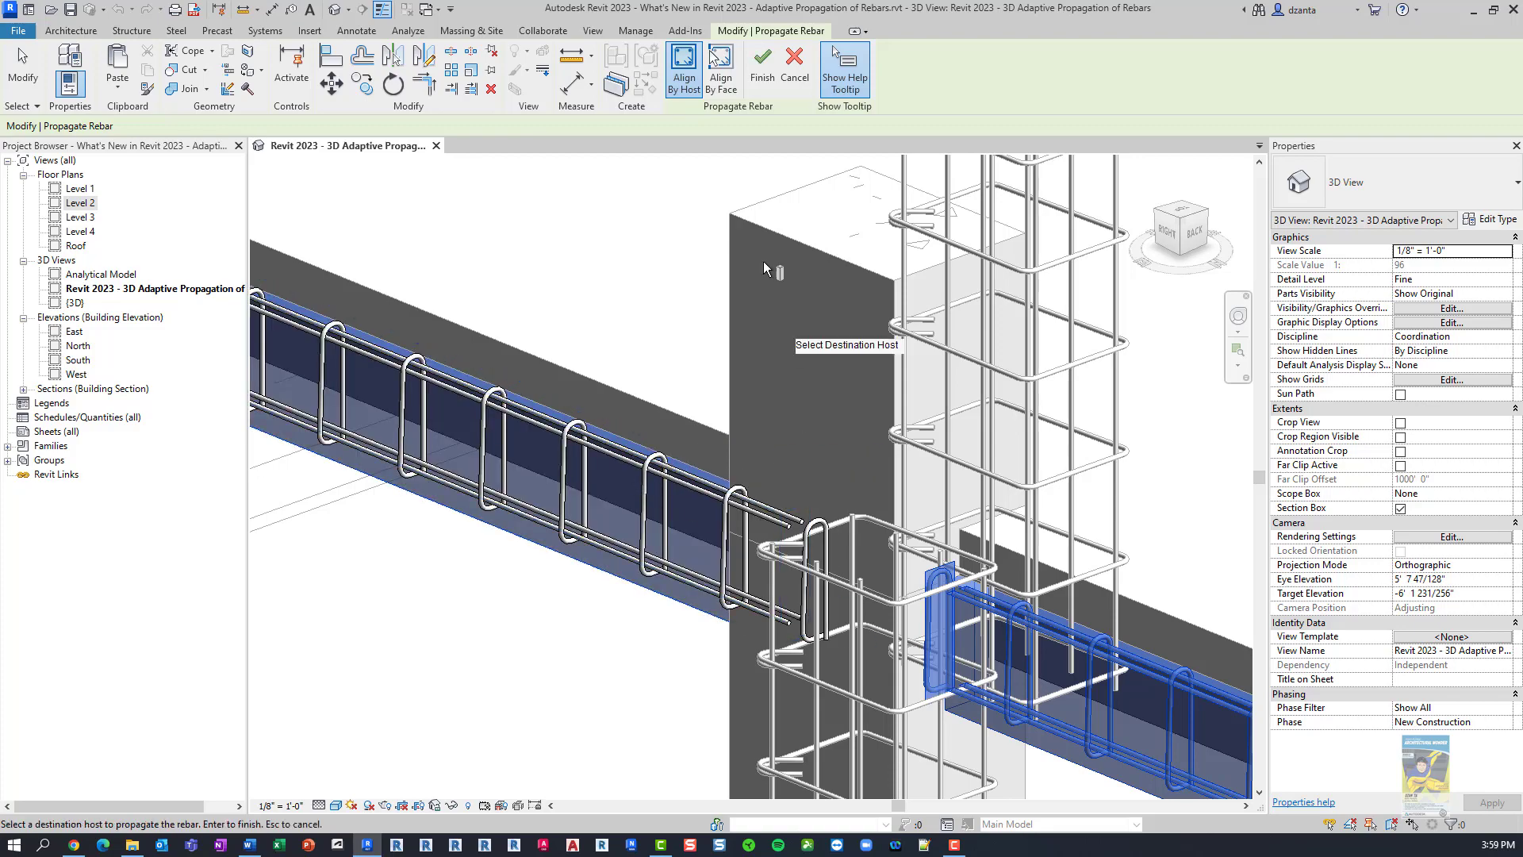
pyautogui.click(758, 77)
pyautogui.scroll(-5, 637, 646)
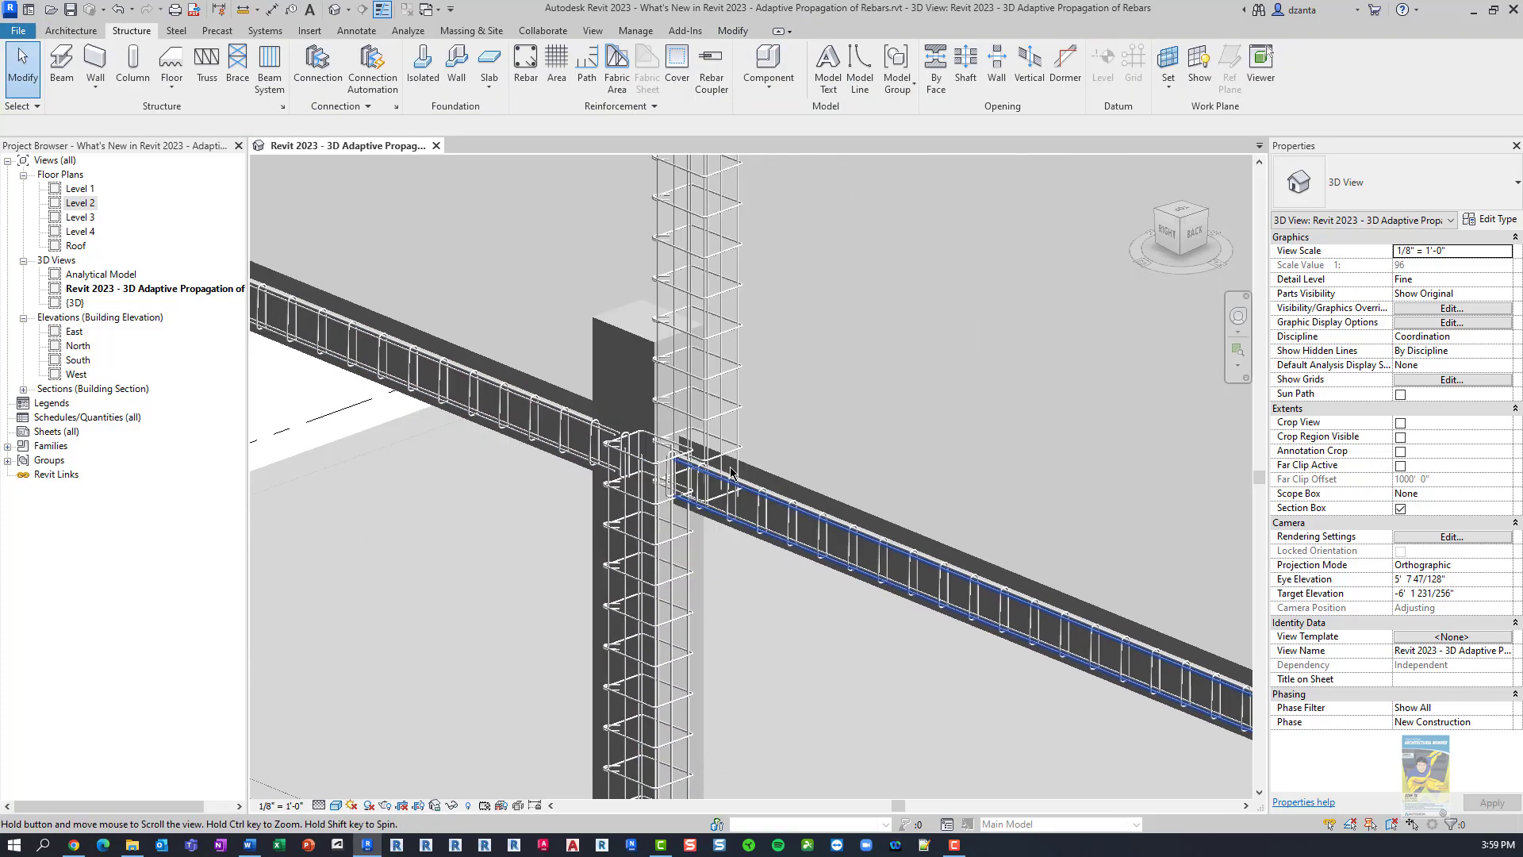
pyautogui.scroll(-5, 744, 464)
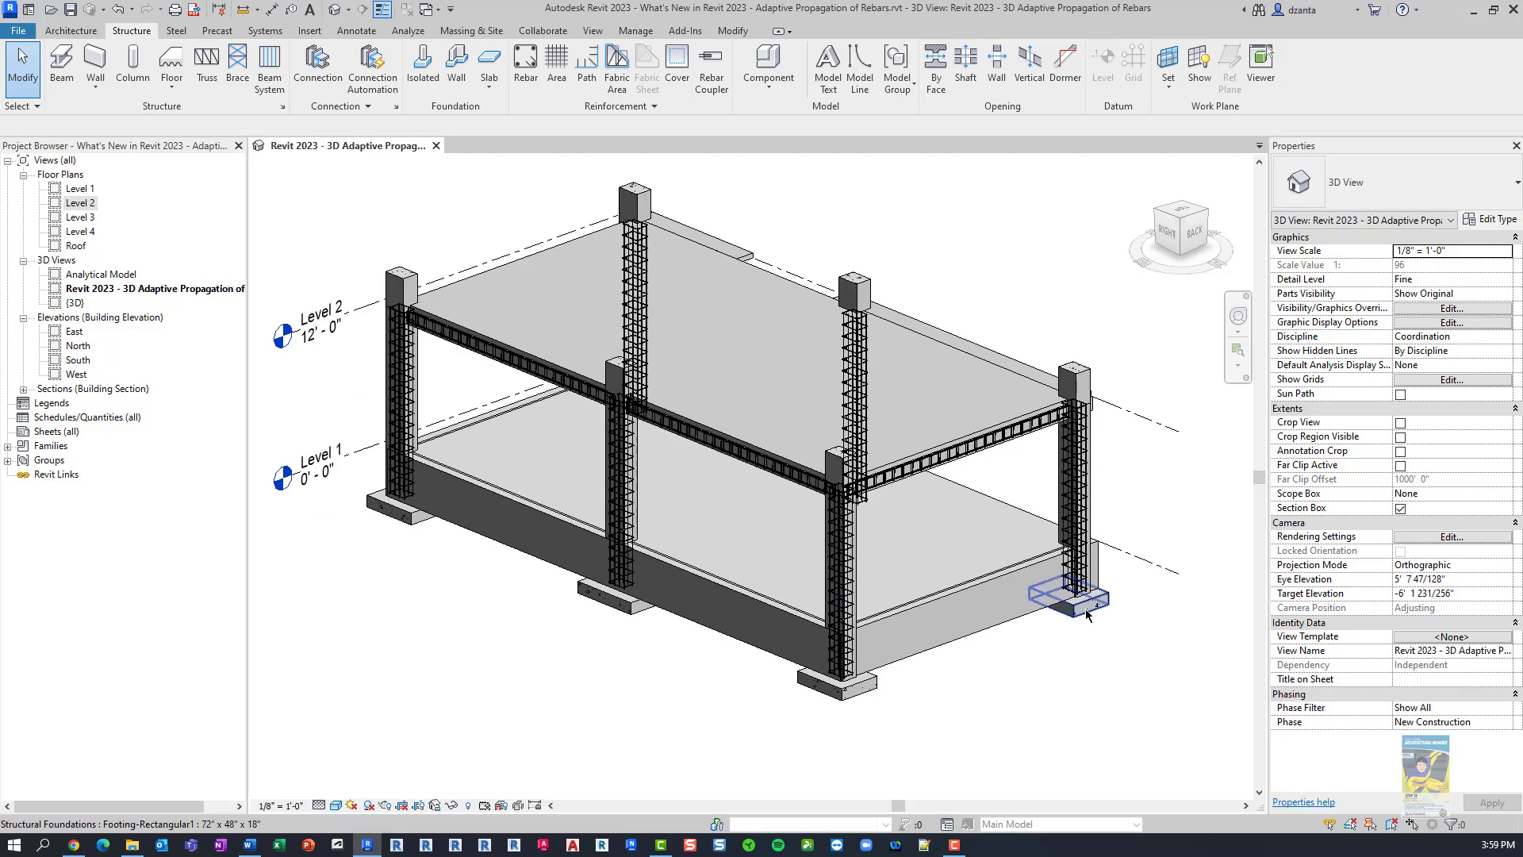
pyautogui.scroll(10, 1041, 426)
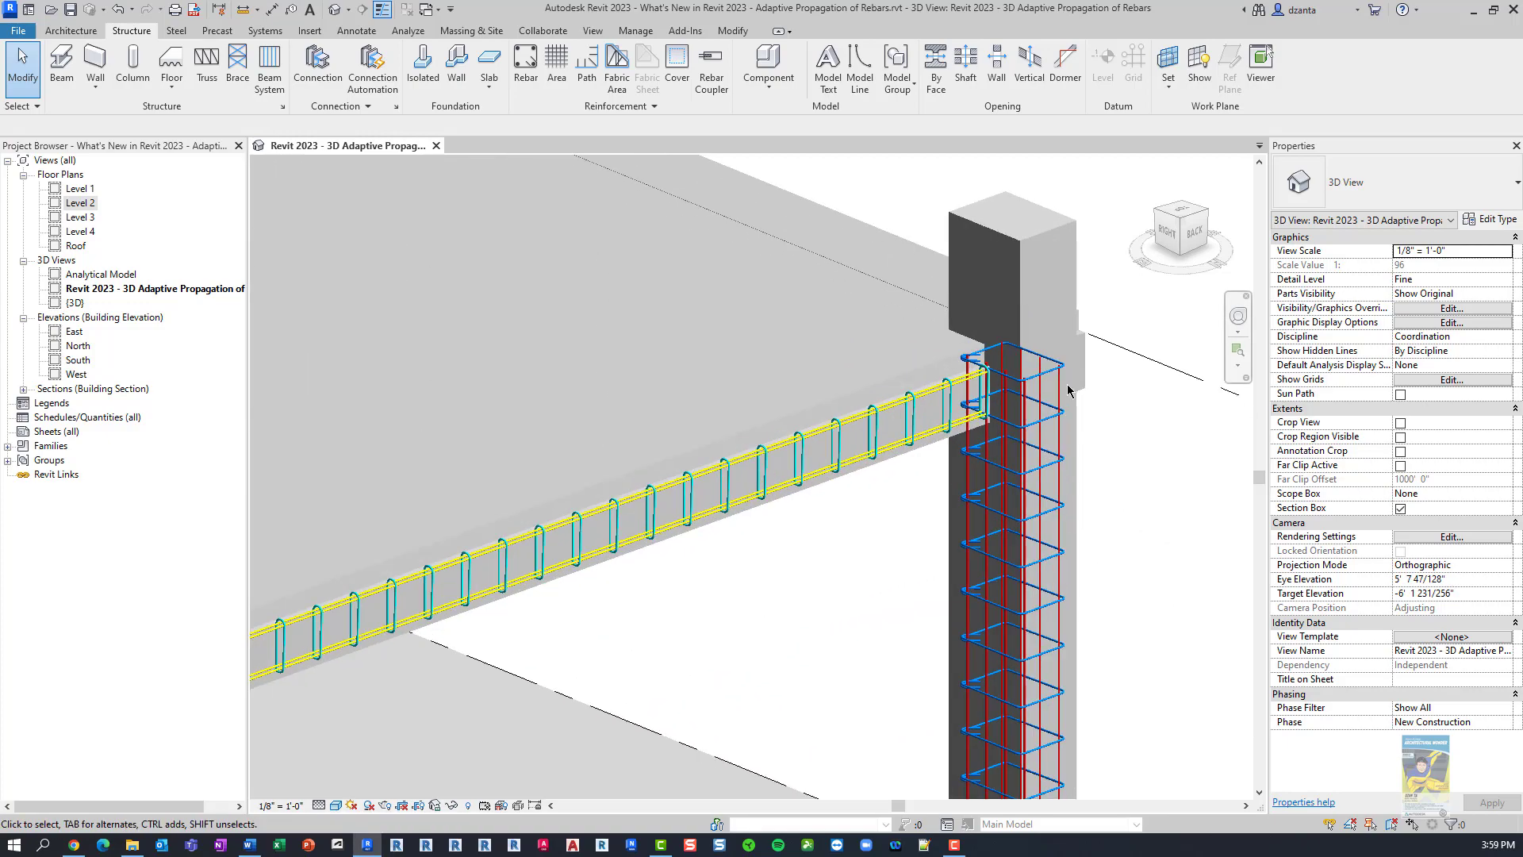
pyautogui.scroll(5, 1042, 391)
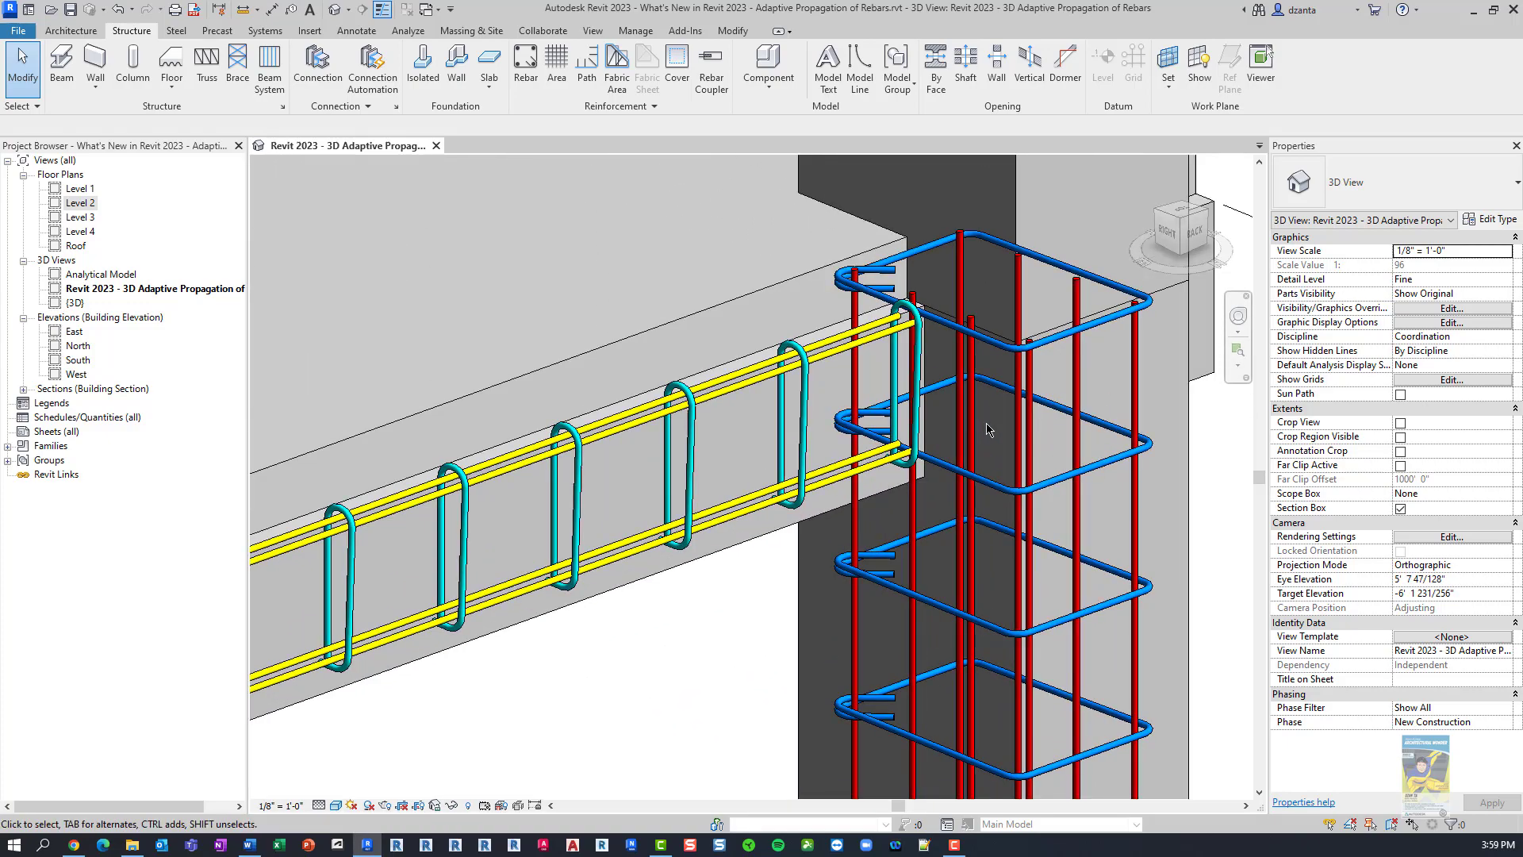
pyautogui.scroll(-10, 987, 430)
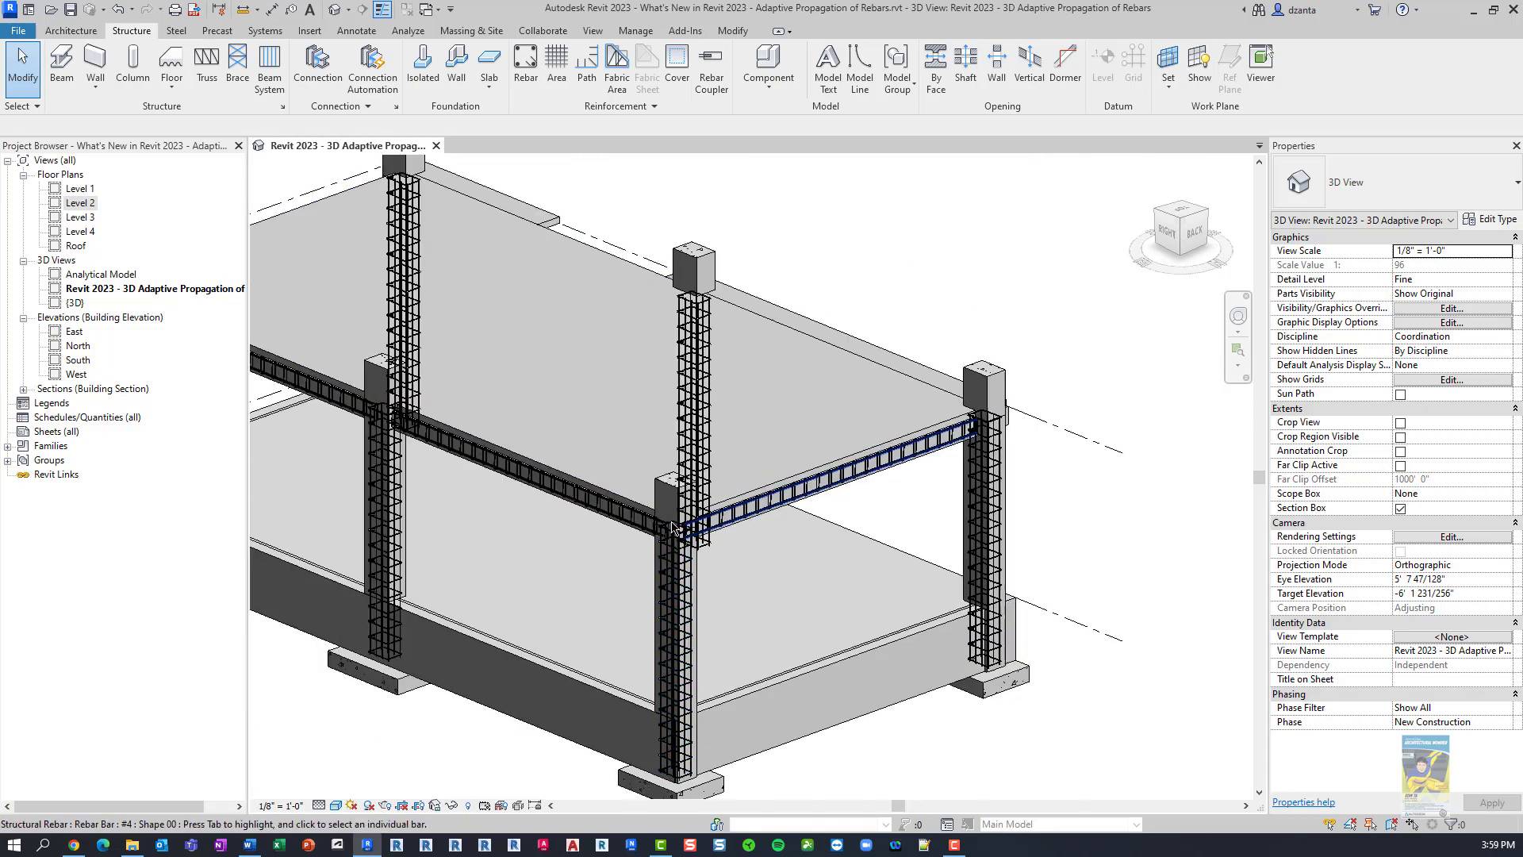
pyautogui.scroll(4, 671, 558)
pyautogui.scroll(6, 671, 558)
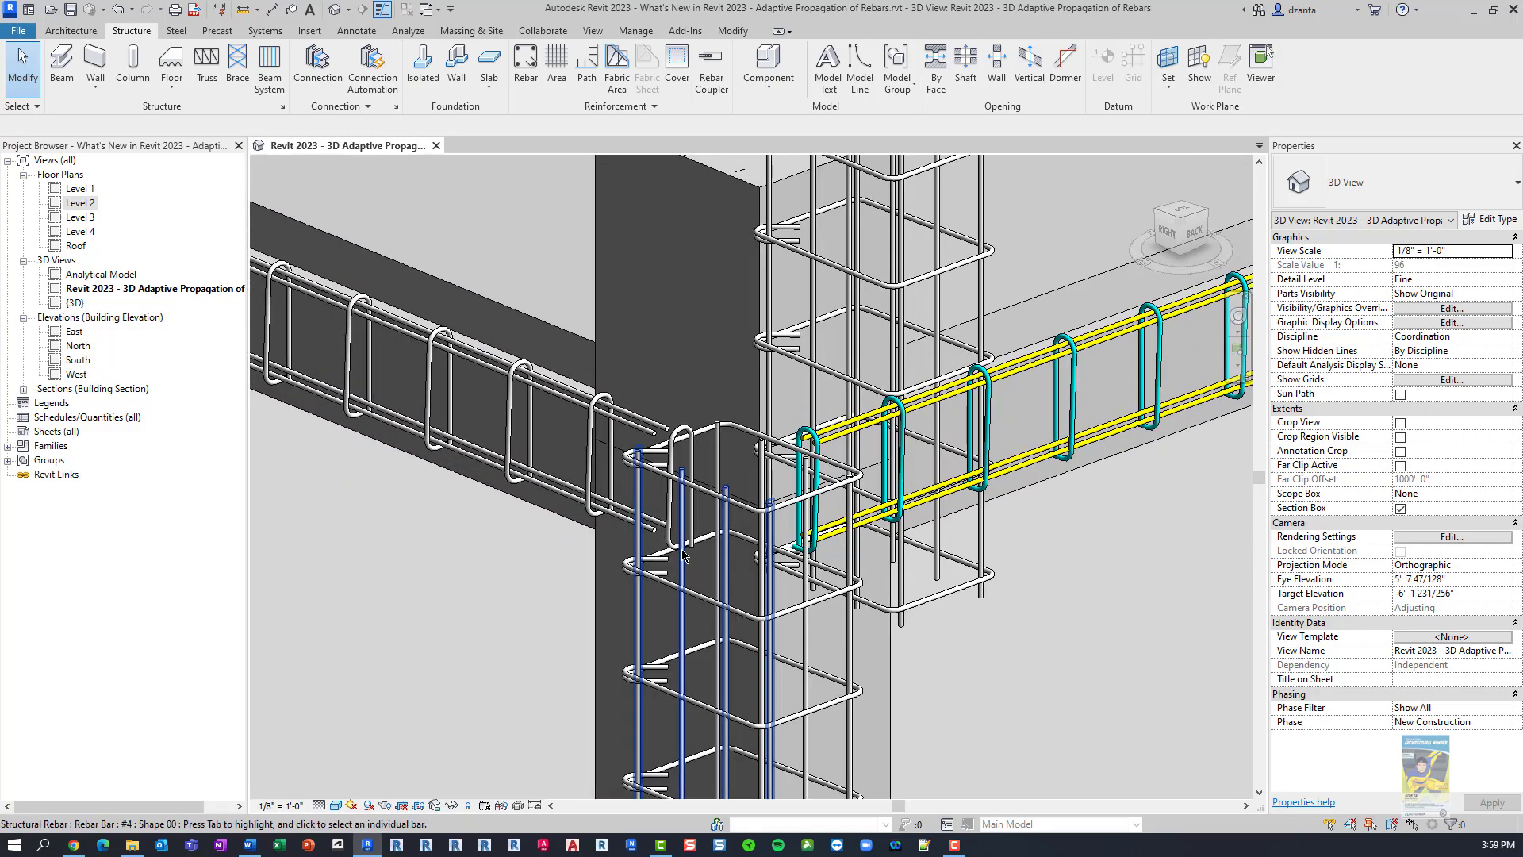
pyautogui.scroll(4, 714, 548)
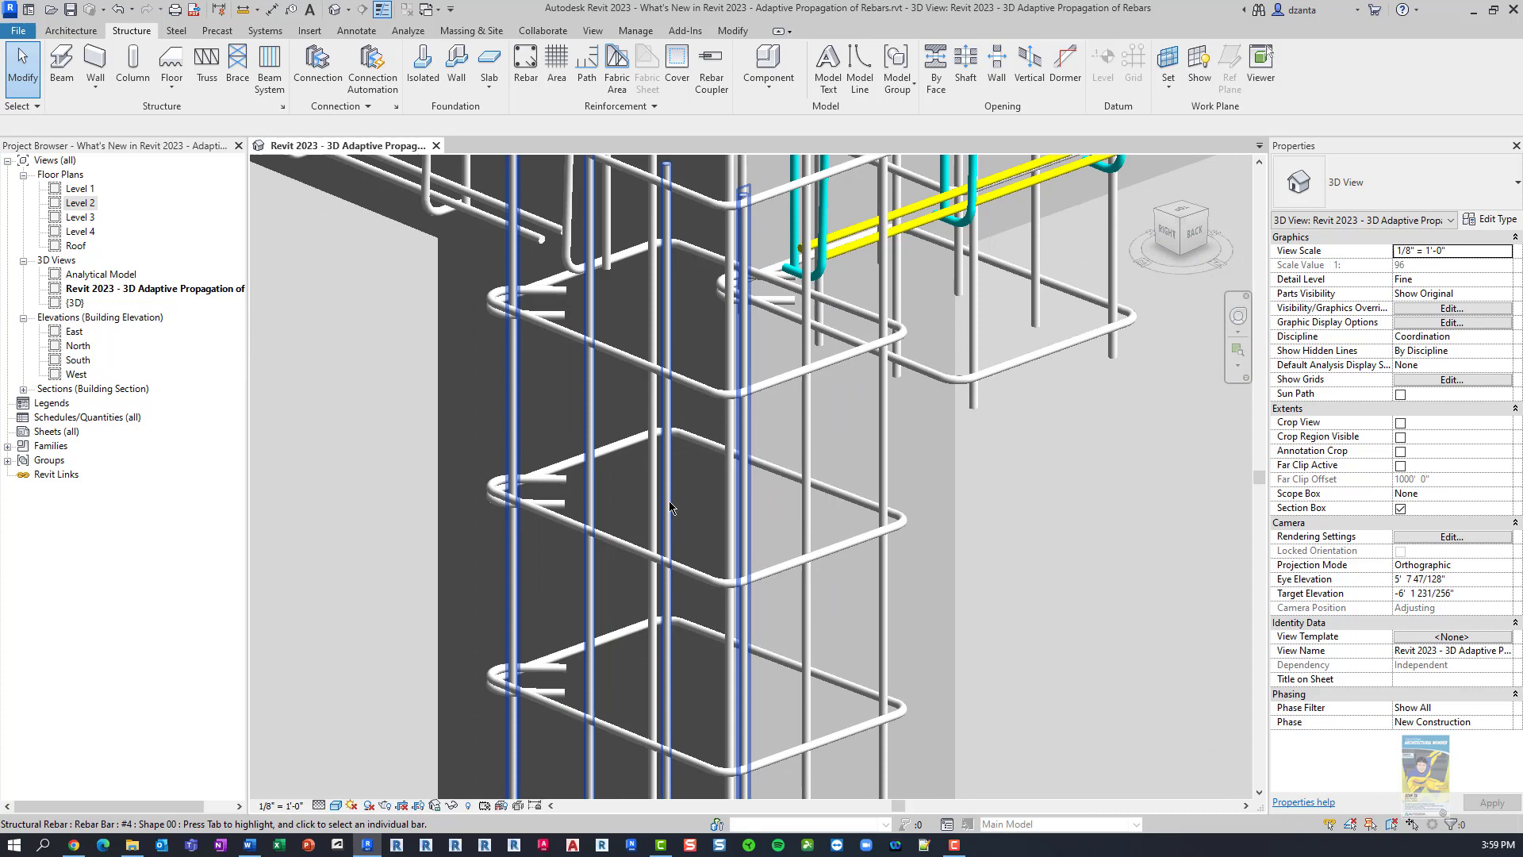
pyautogui.click(749, 523)
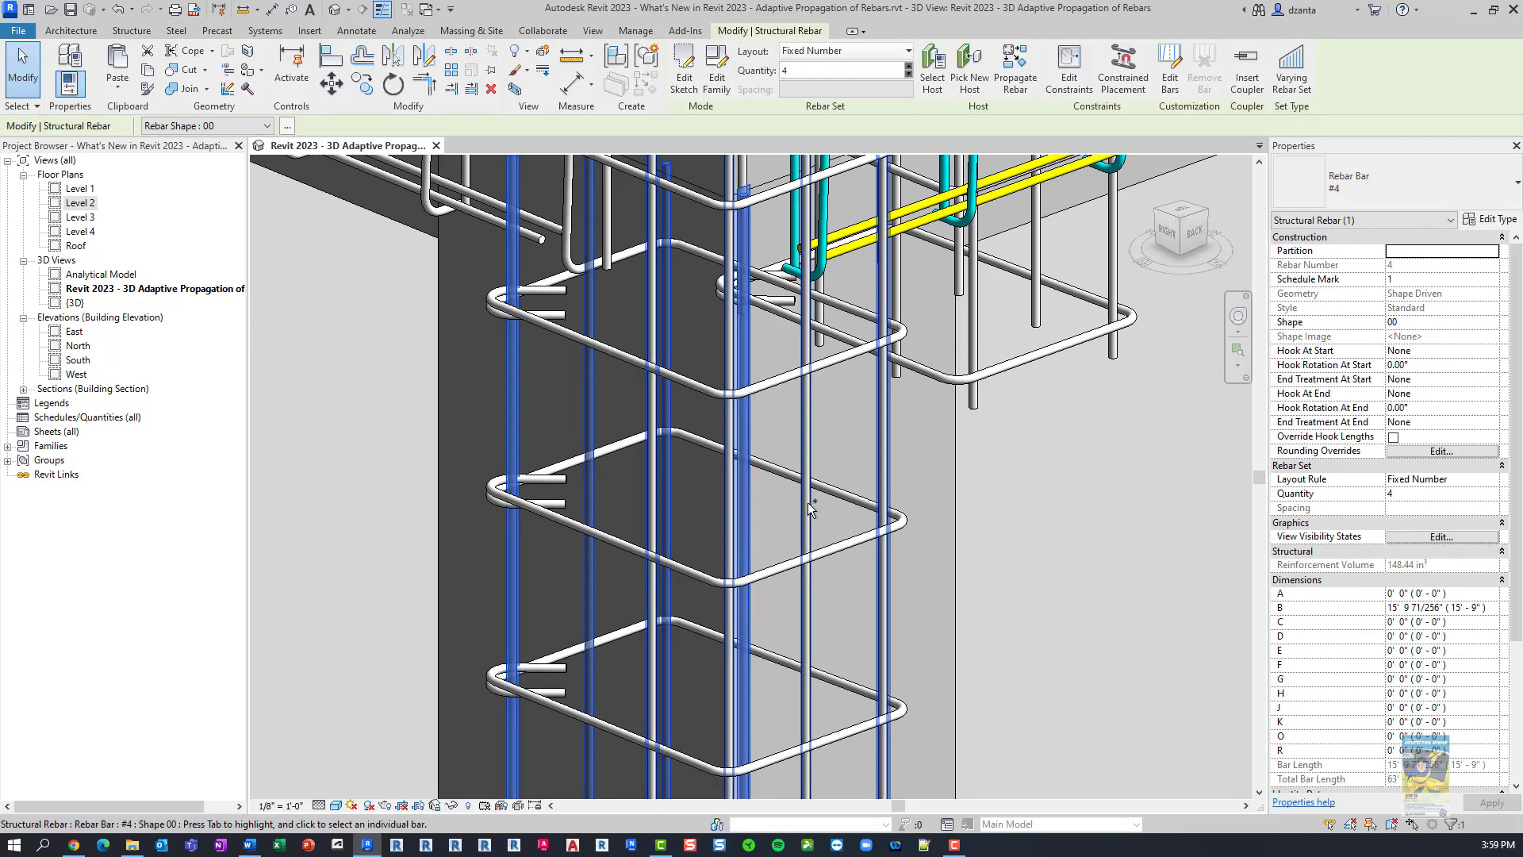
pyautogui.scroll(-6, 954, 553)
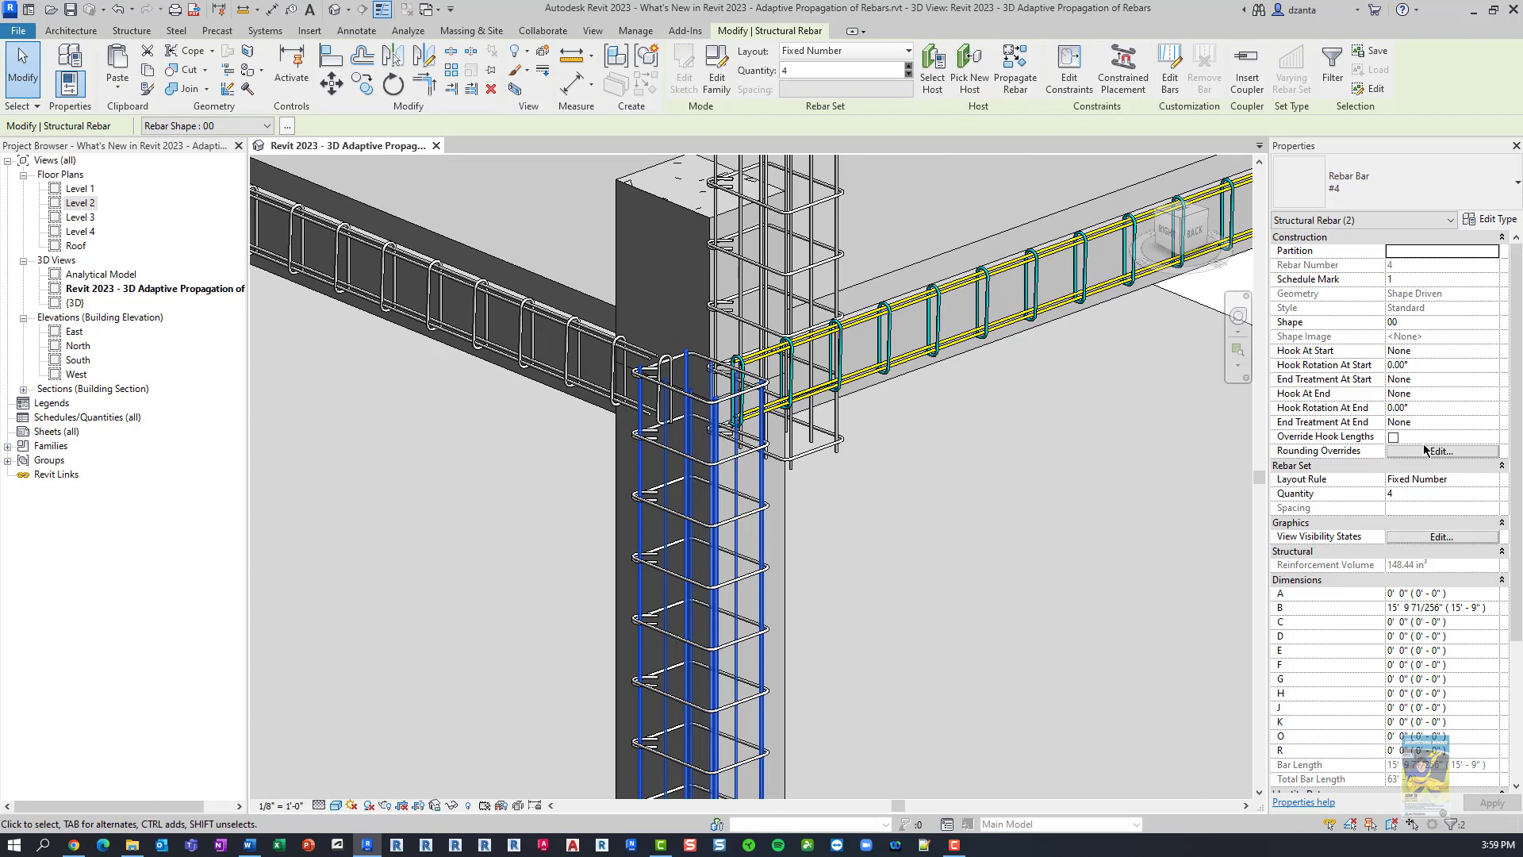
pyautogui.click(1419, 539)
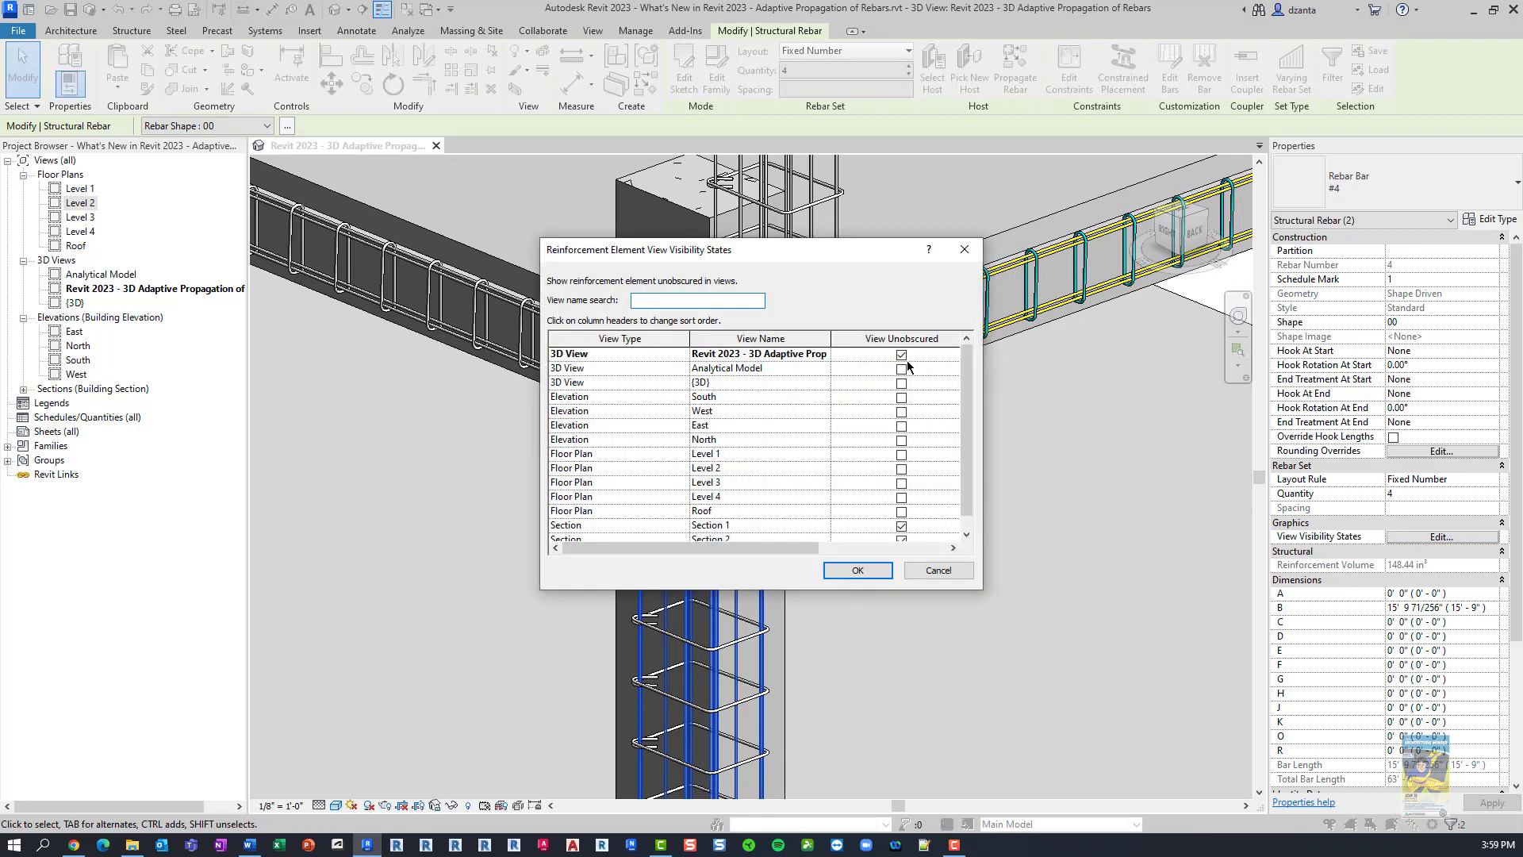
pyautogui.click(877, 573)
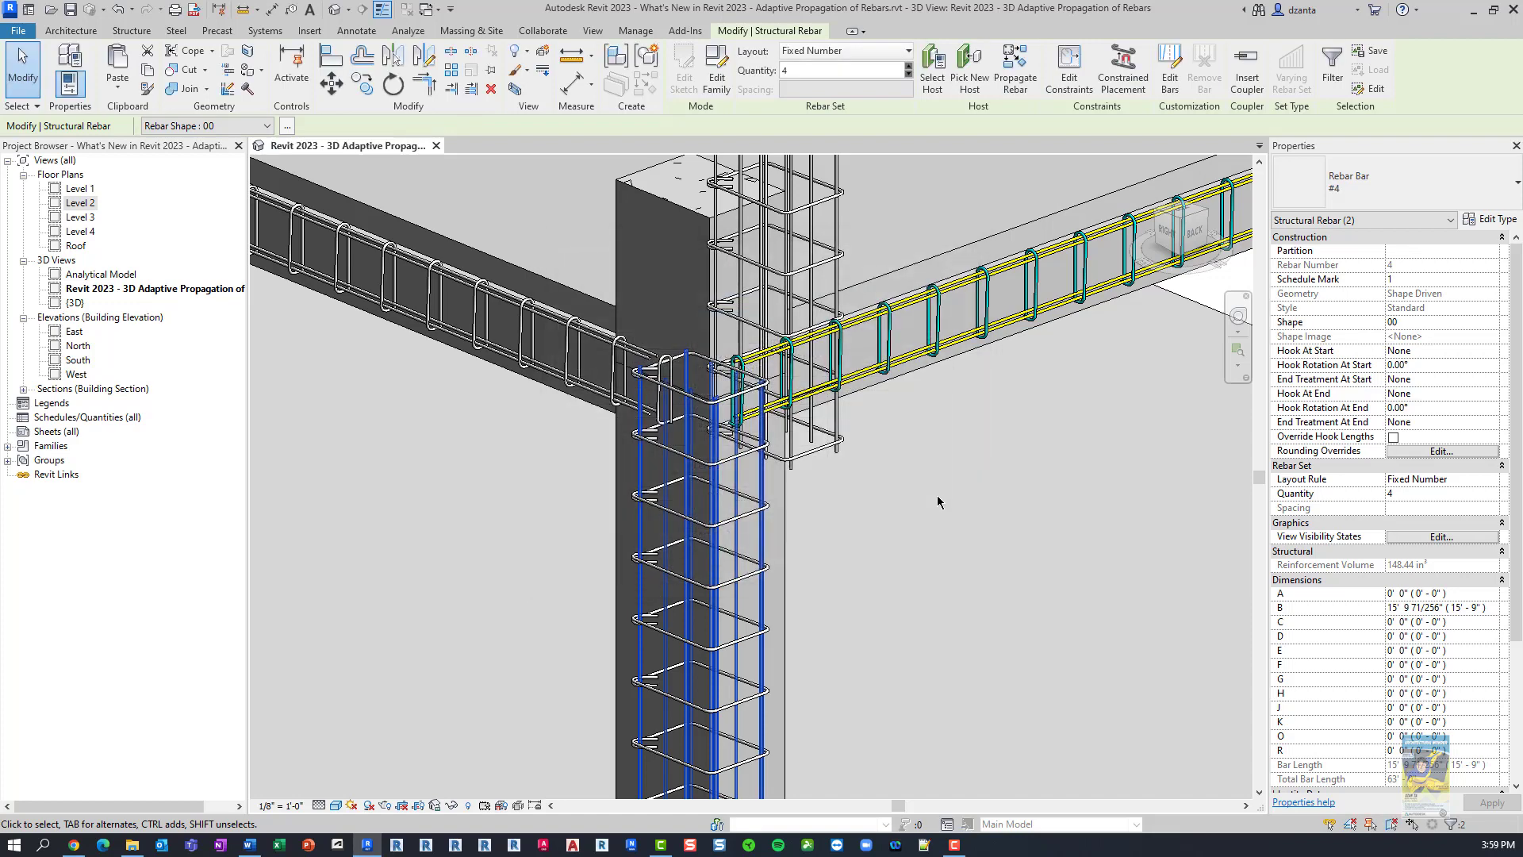
pyautogui.rightClick(762, 483)
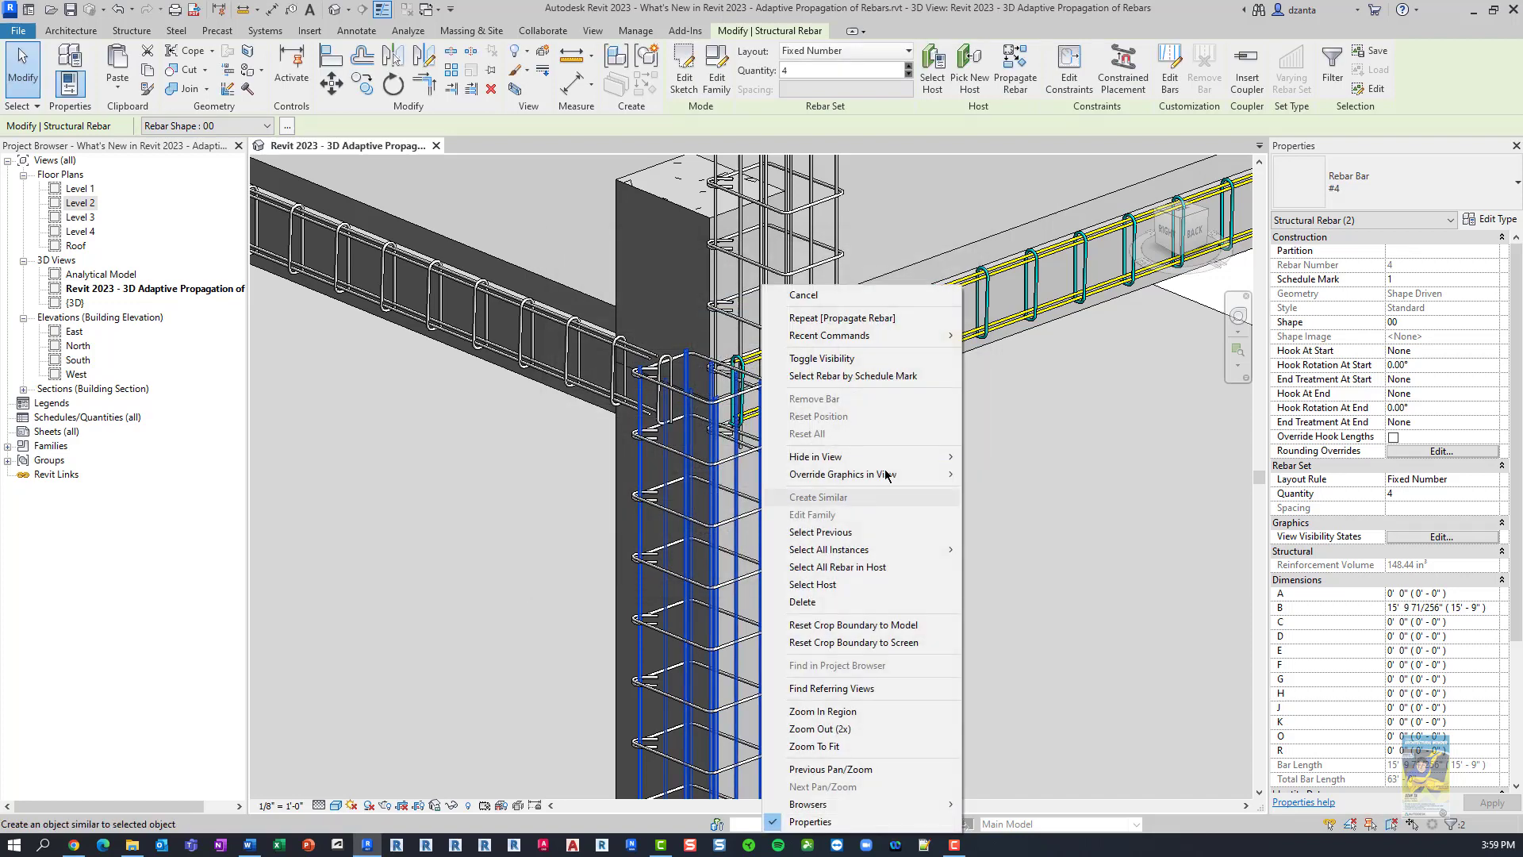
pyautogui.moveTo(891, 483)
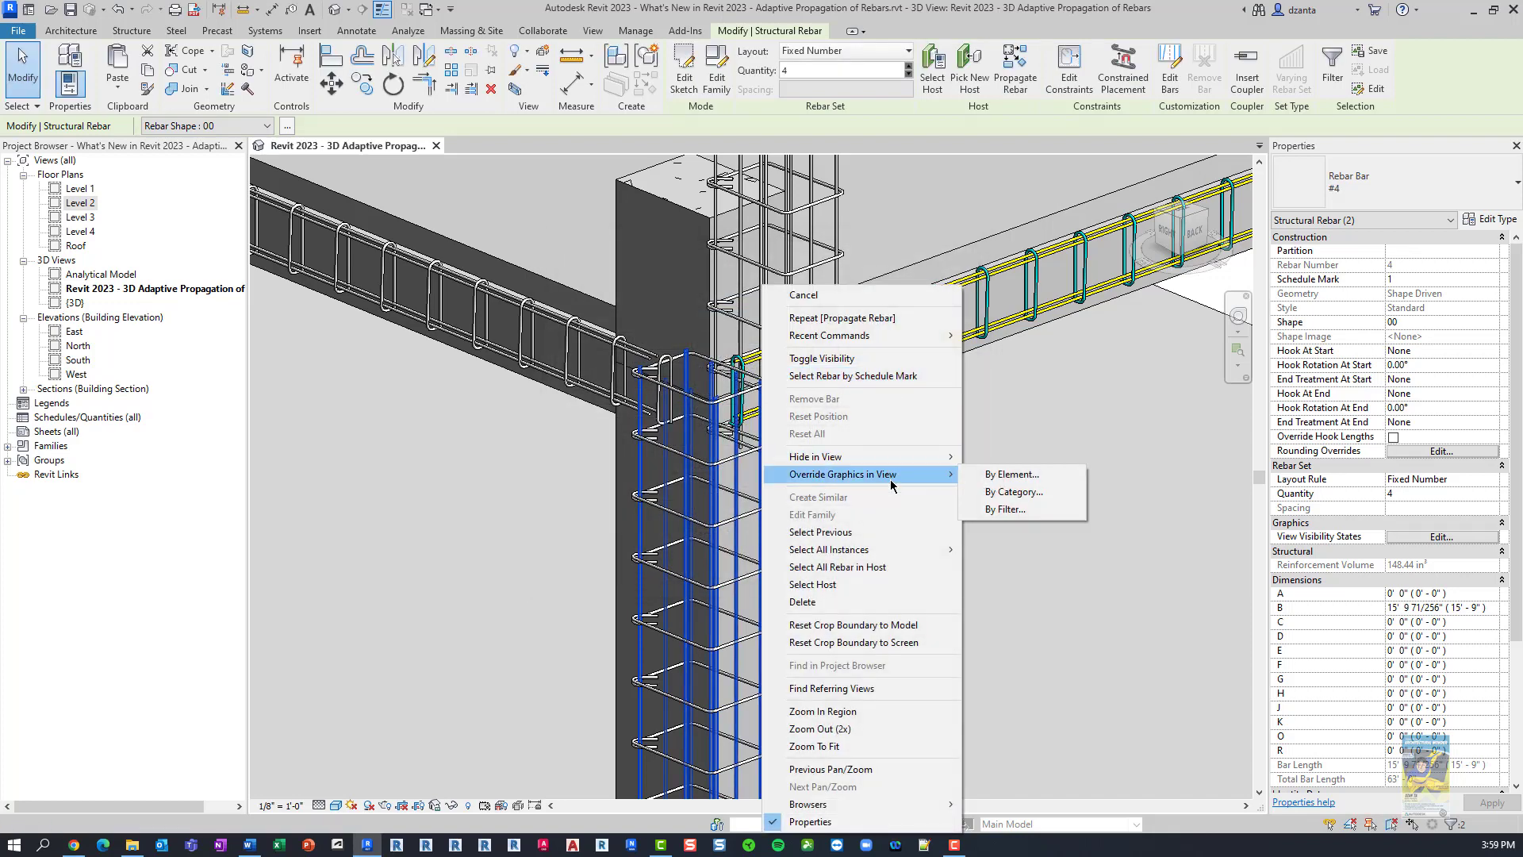
pyautogui.click(1012, 475)
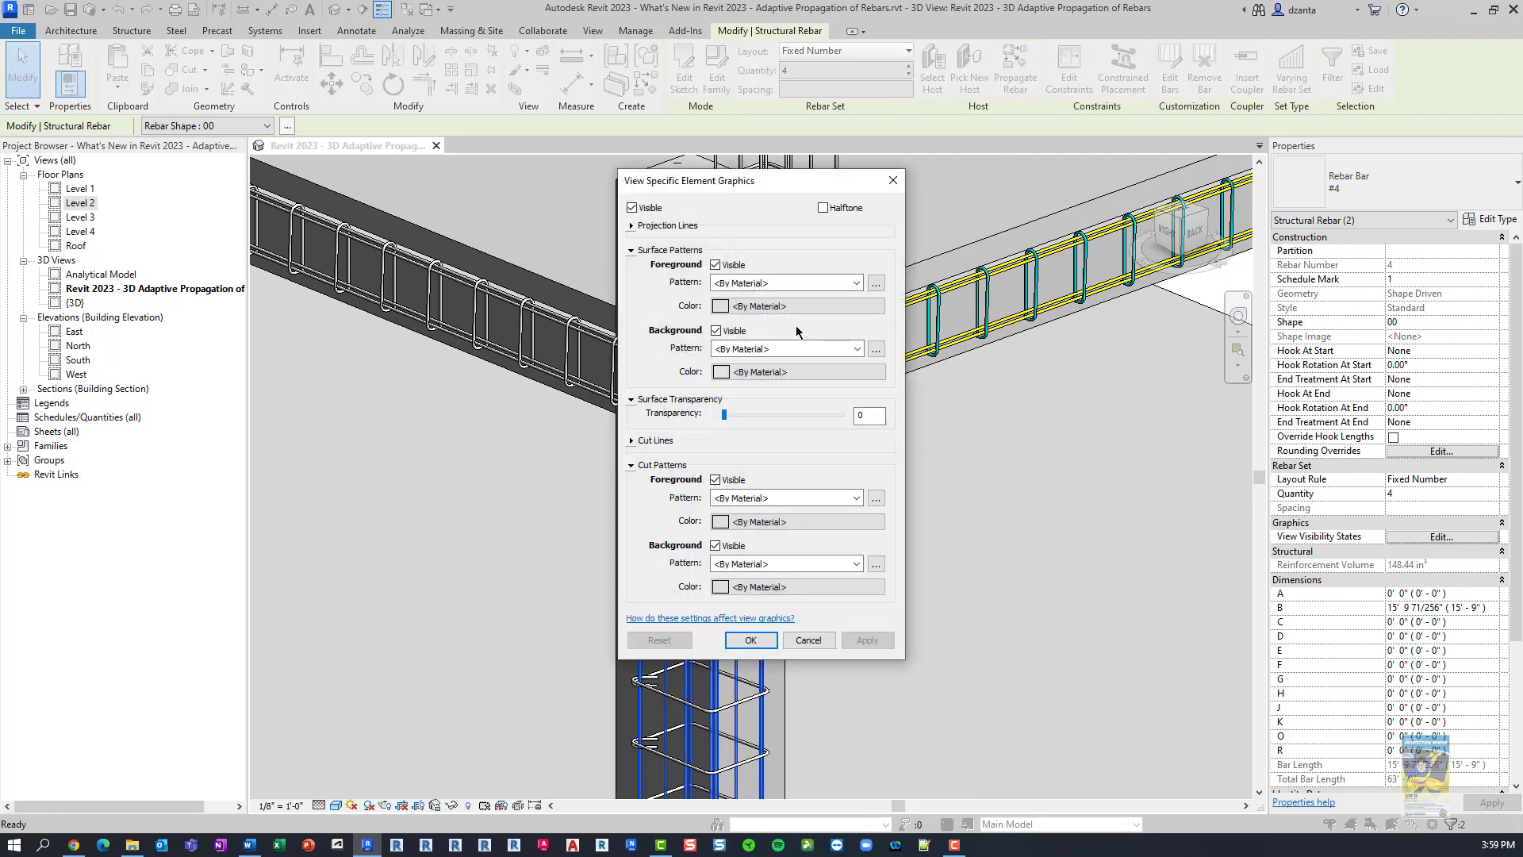
pyautogui.moveTo(780, 190); pyautogui.dragTo(489, 208)
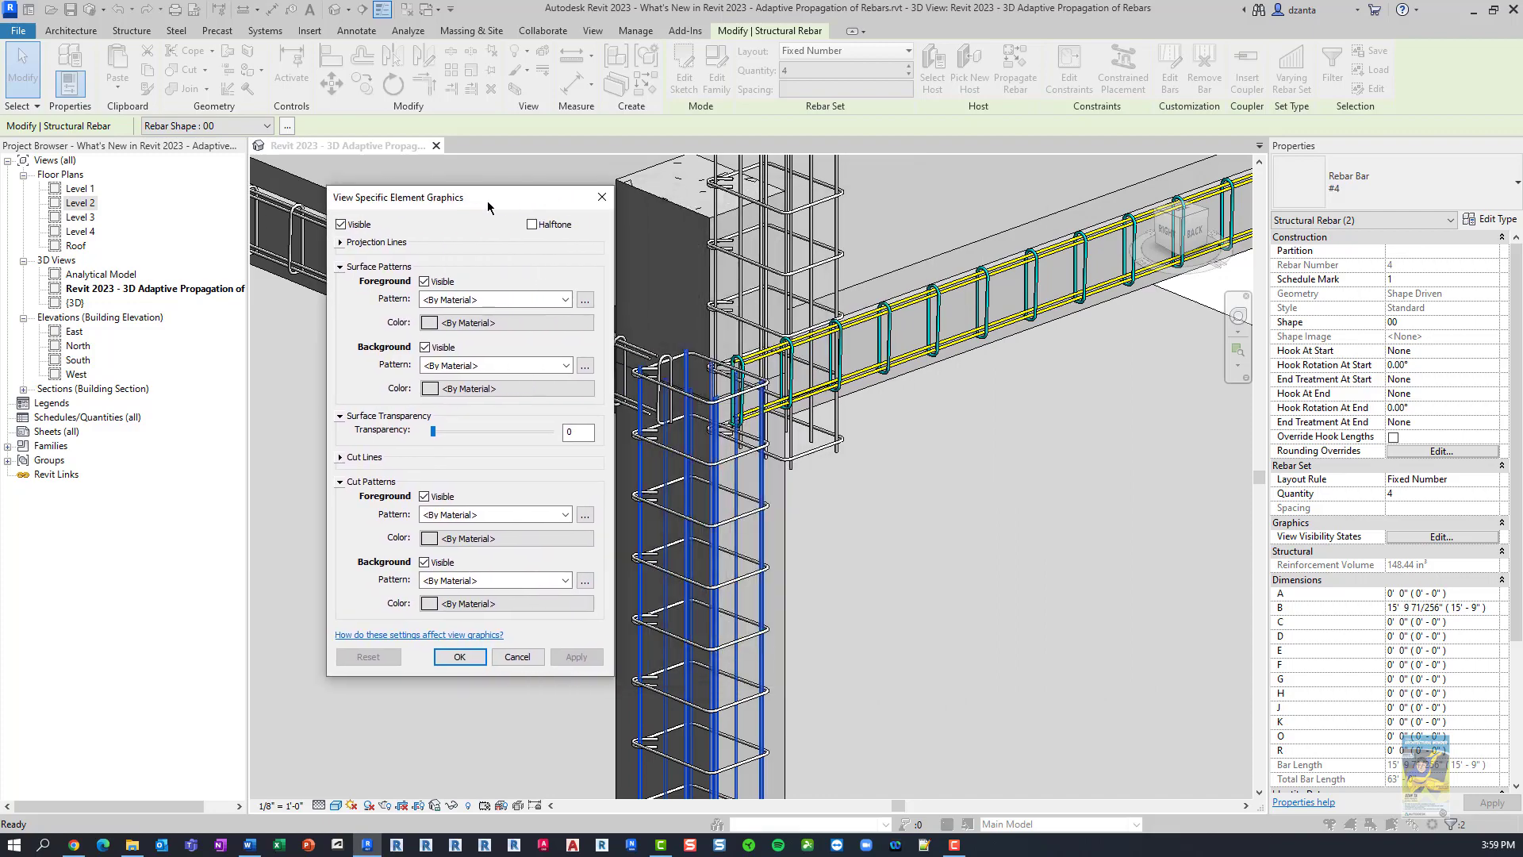
pyautogui.click(518, 657)
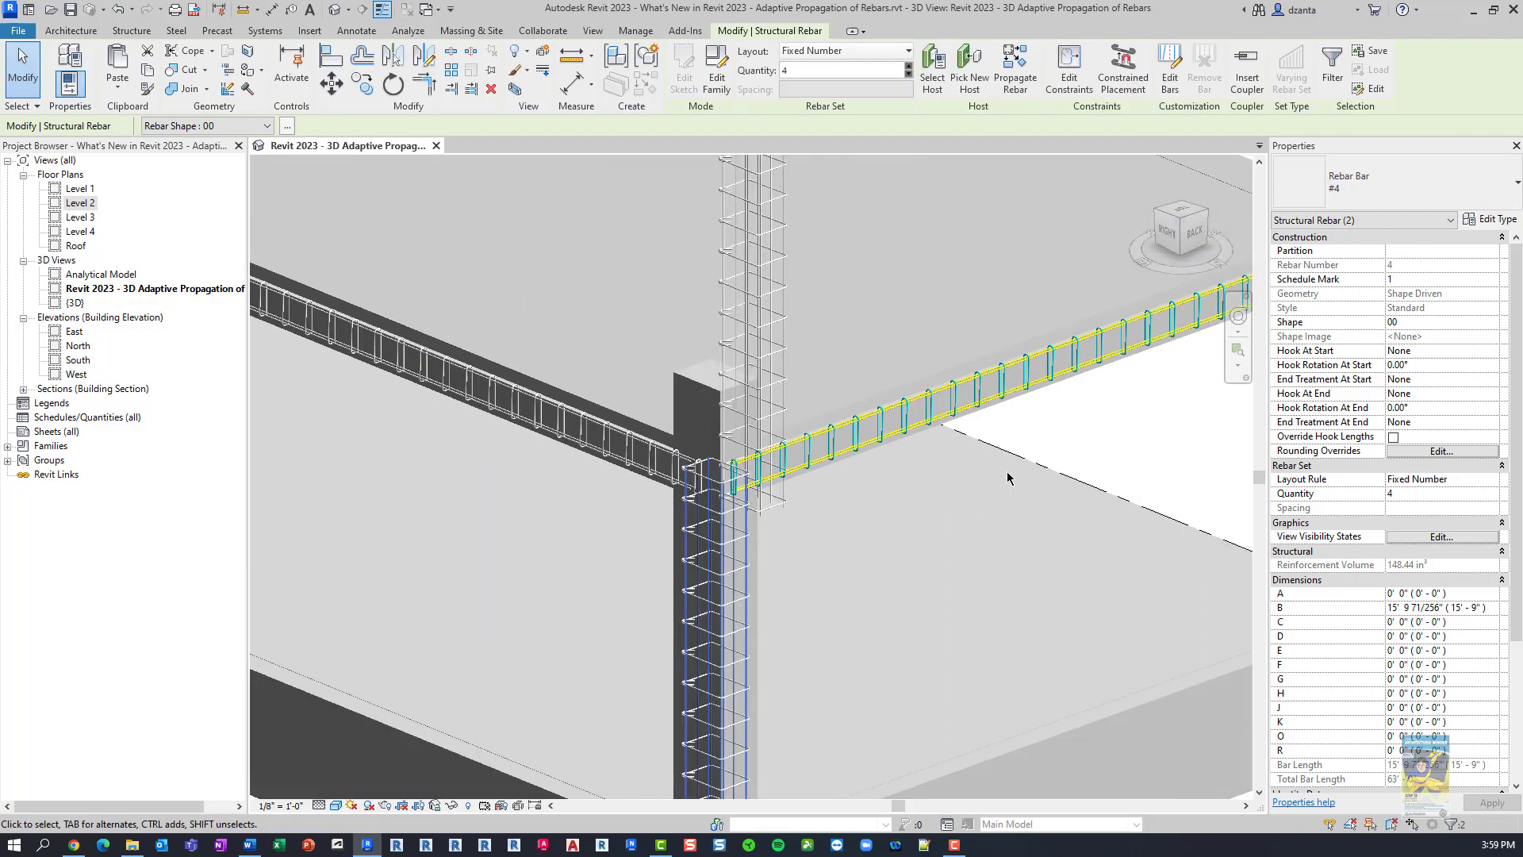
pyautogui.scroll(-3, 1007, 478)
pyautogui.scroll(5, 974, 341)
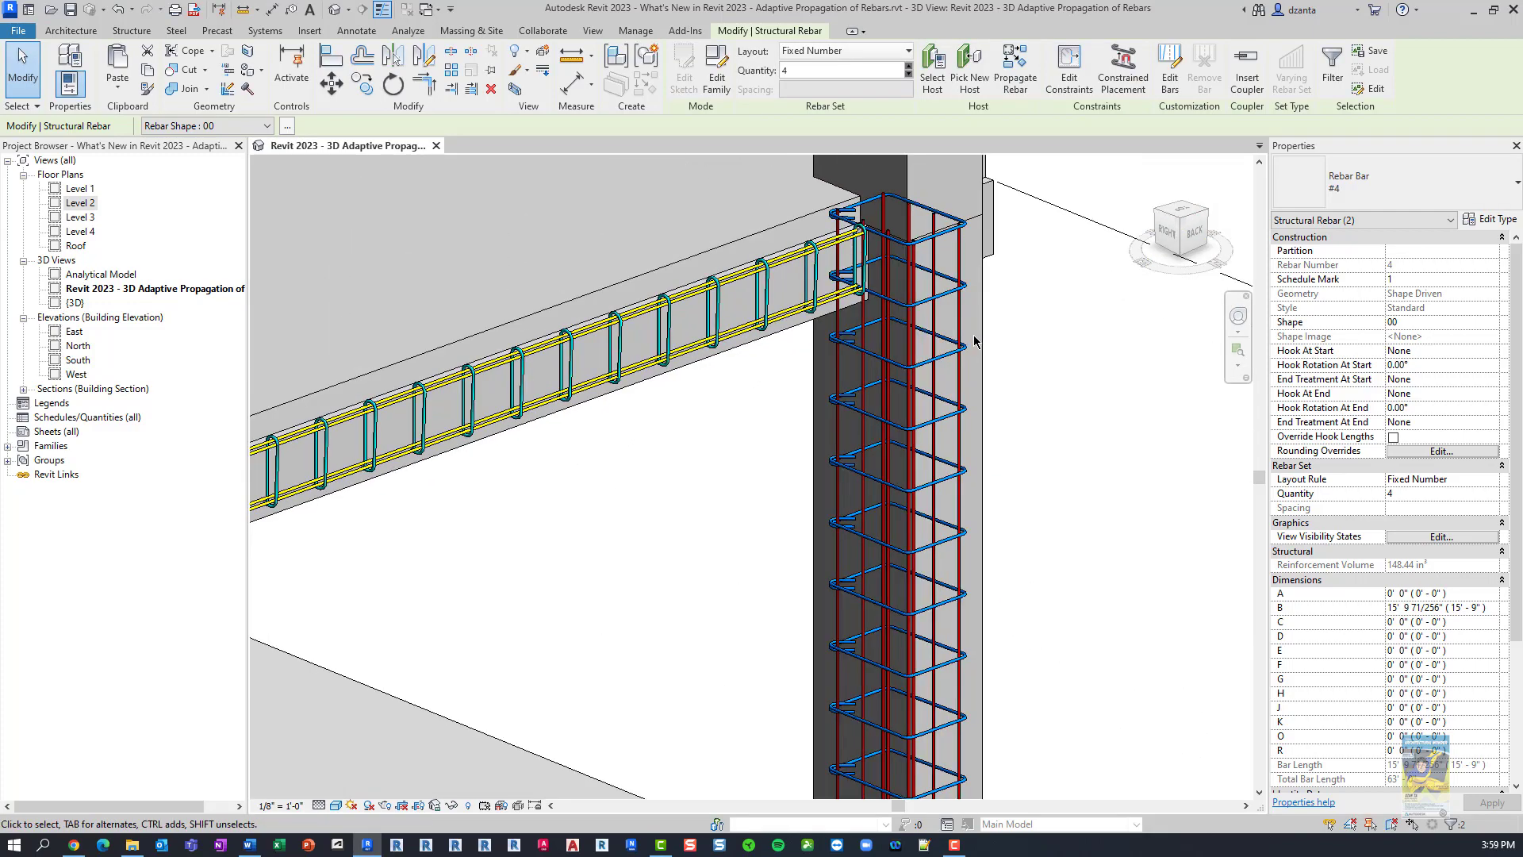
pyautogui.scroll(-3, 976, 341)
pyautogui.scroll(5, 555, 397)
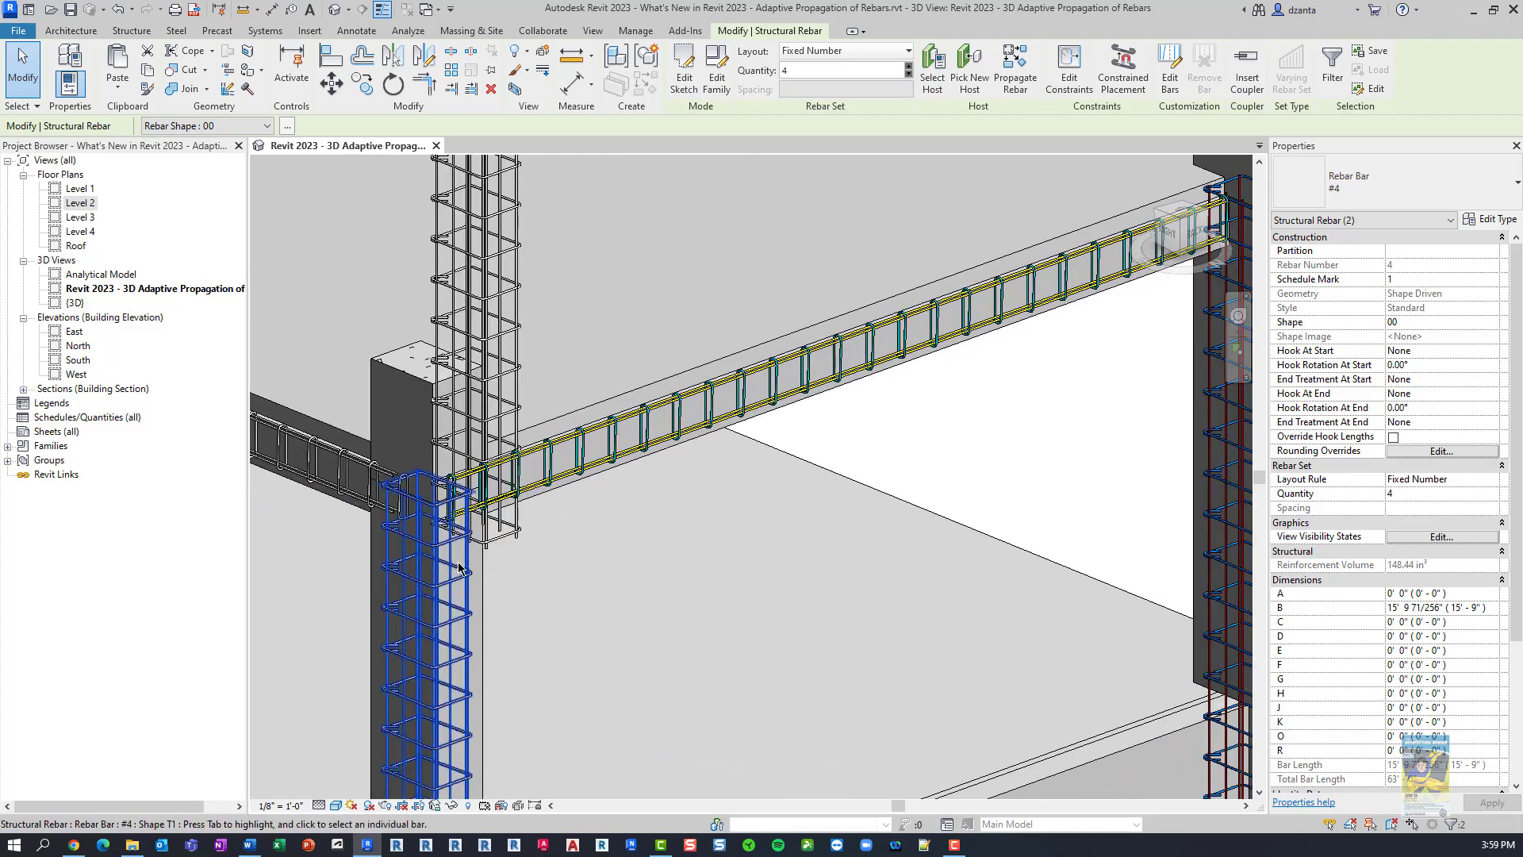
pyautogui.moveTo(690, 492); pyautogui.dragTo(912, 469, button='middle')
pyautogui.scroll(2, 541, 488)
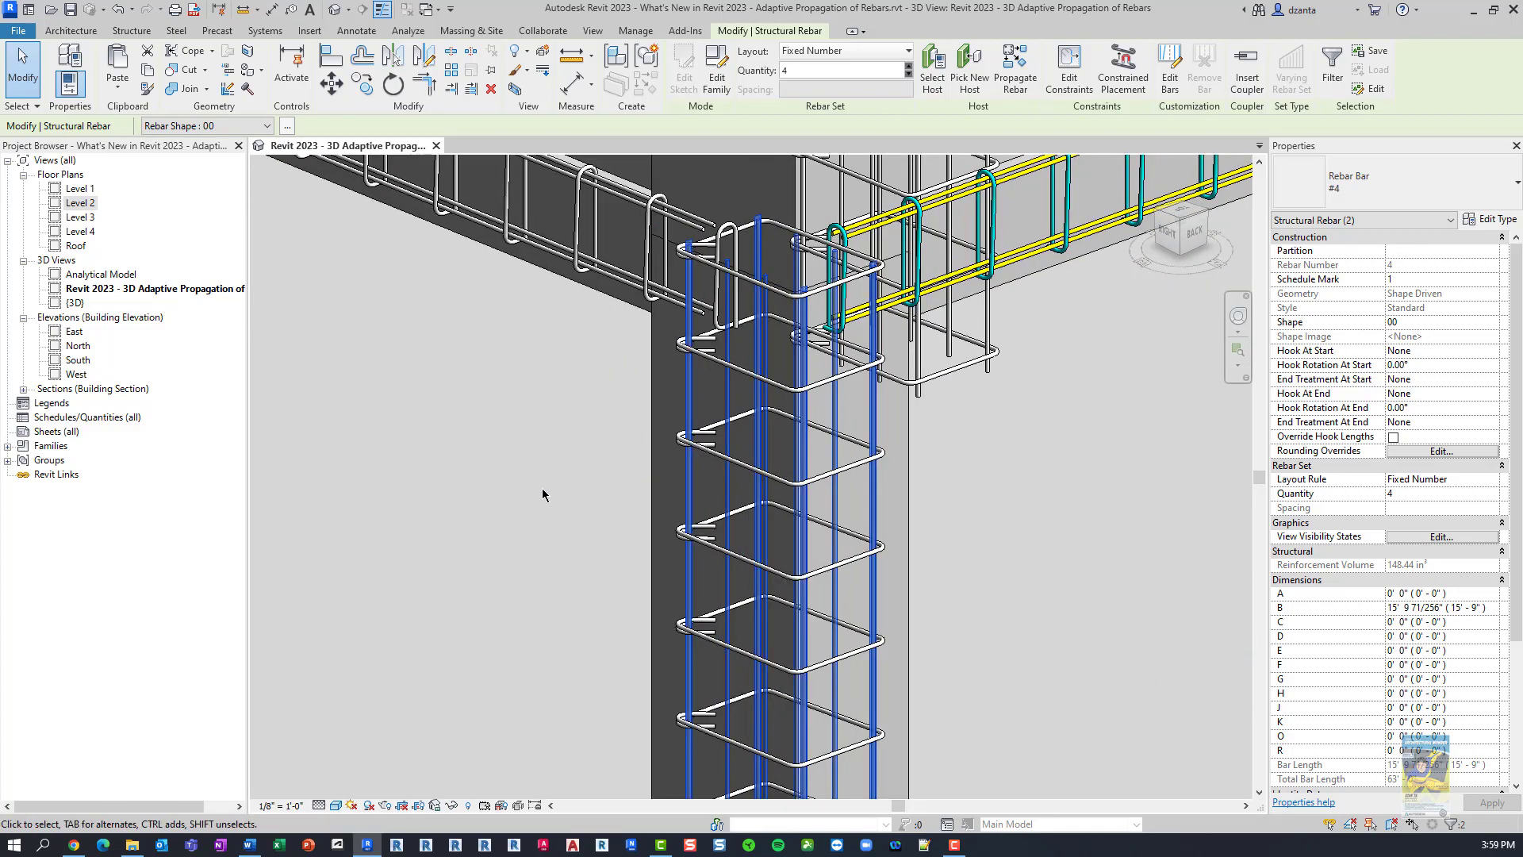
pyautogui.scroll(-2, 541, 488)
pyautogui.scroll(-3, 638, 492)
pyautogui.scroll(5, 701, 452)
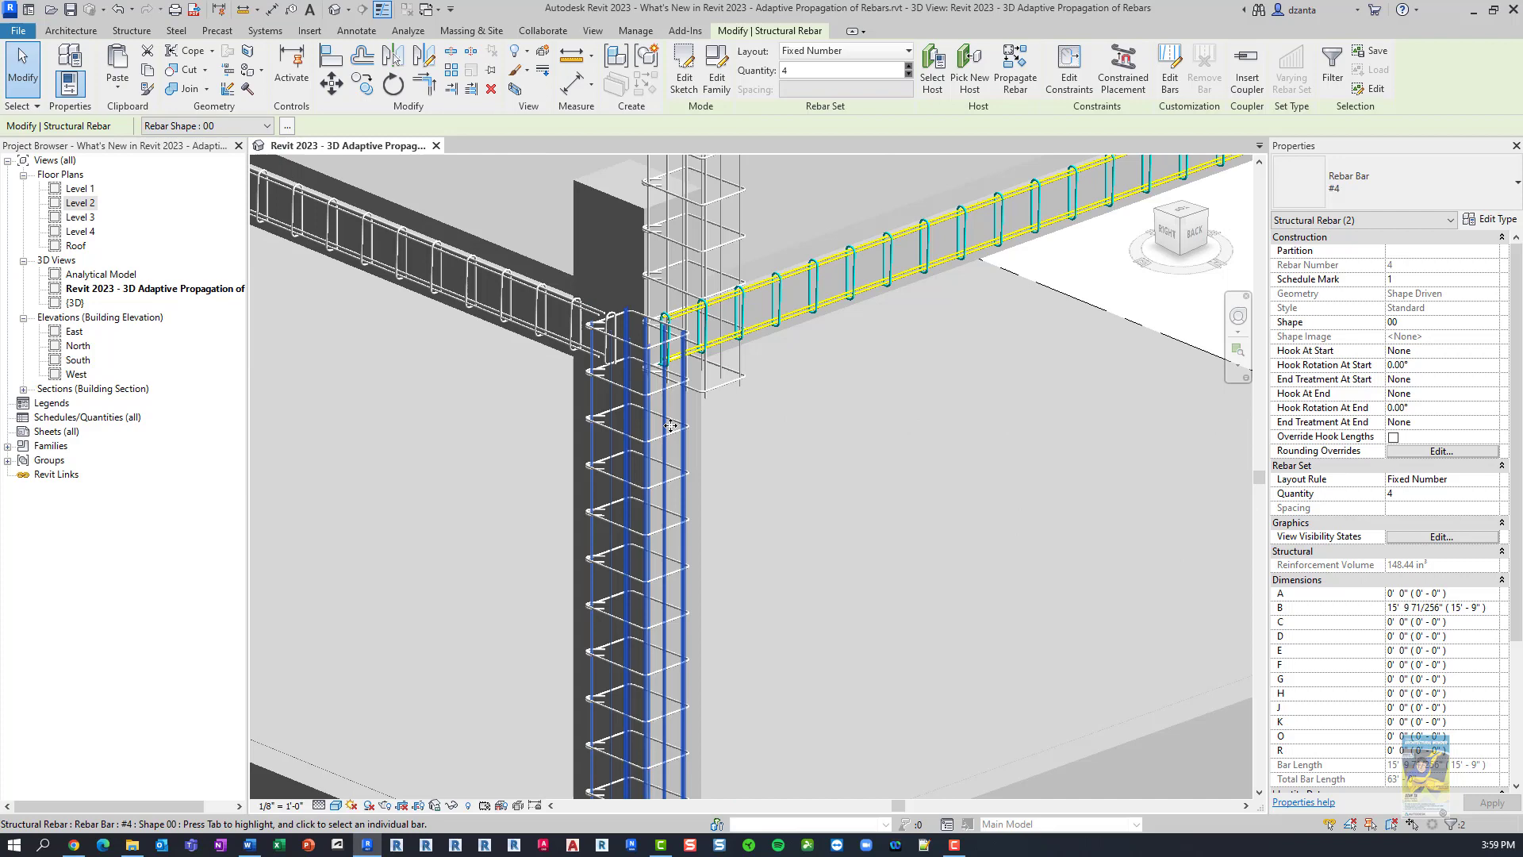
# - Override the left column's vertical bars with a Solid fill surface pattern in Red
pyautogui.rightClick(701, 451)
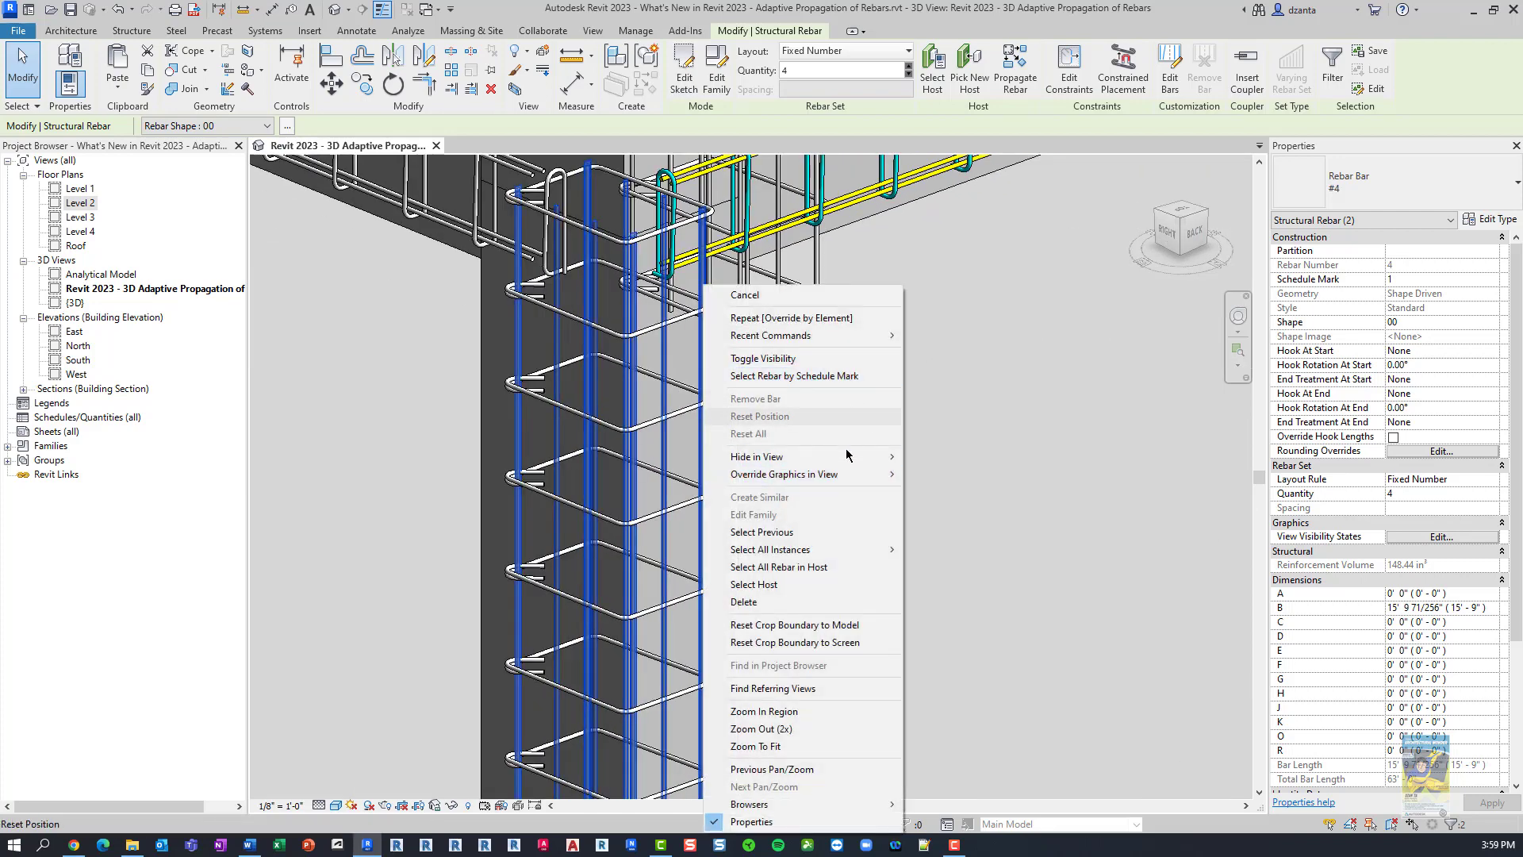
pyautogui.moveTo(848, 476)
pyautogui.click(951, 474)
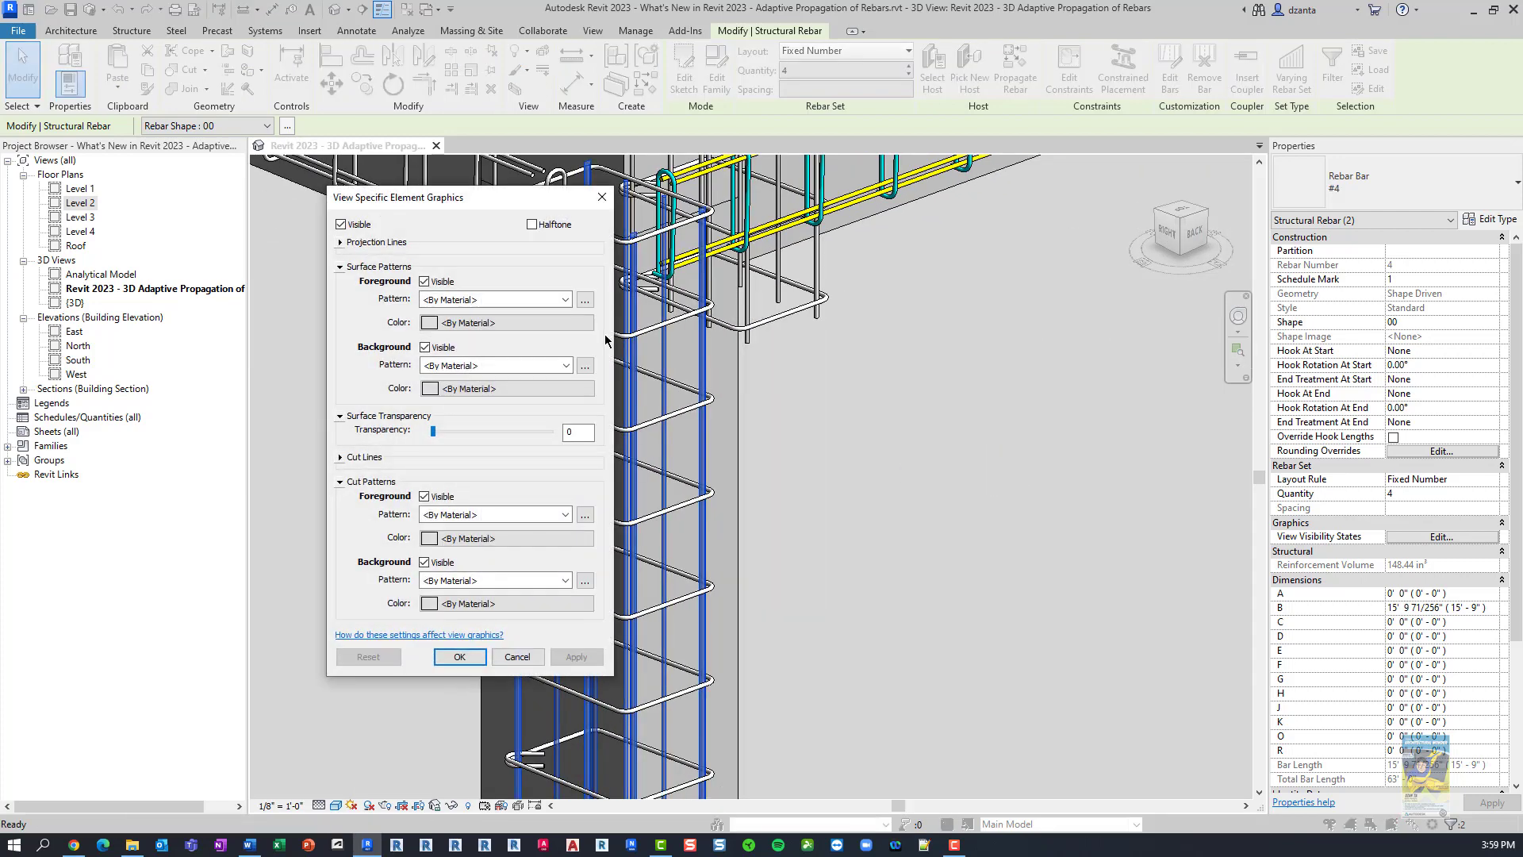
pyautogui.click(473, 304)
pyautogui.click(472, 333)
pyautogui.click(472, 323)
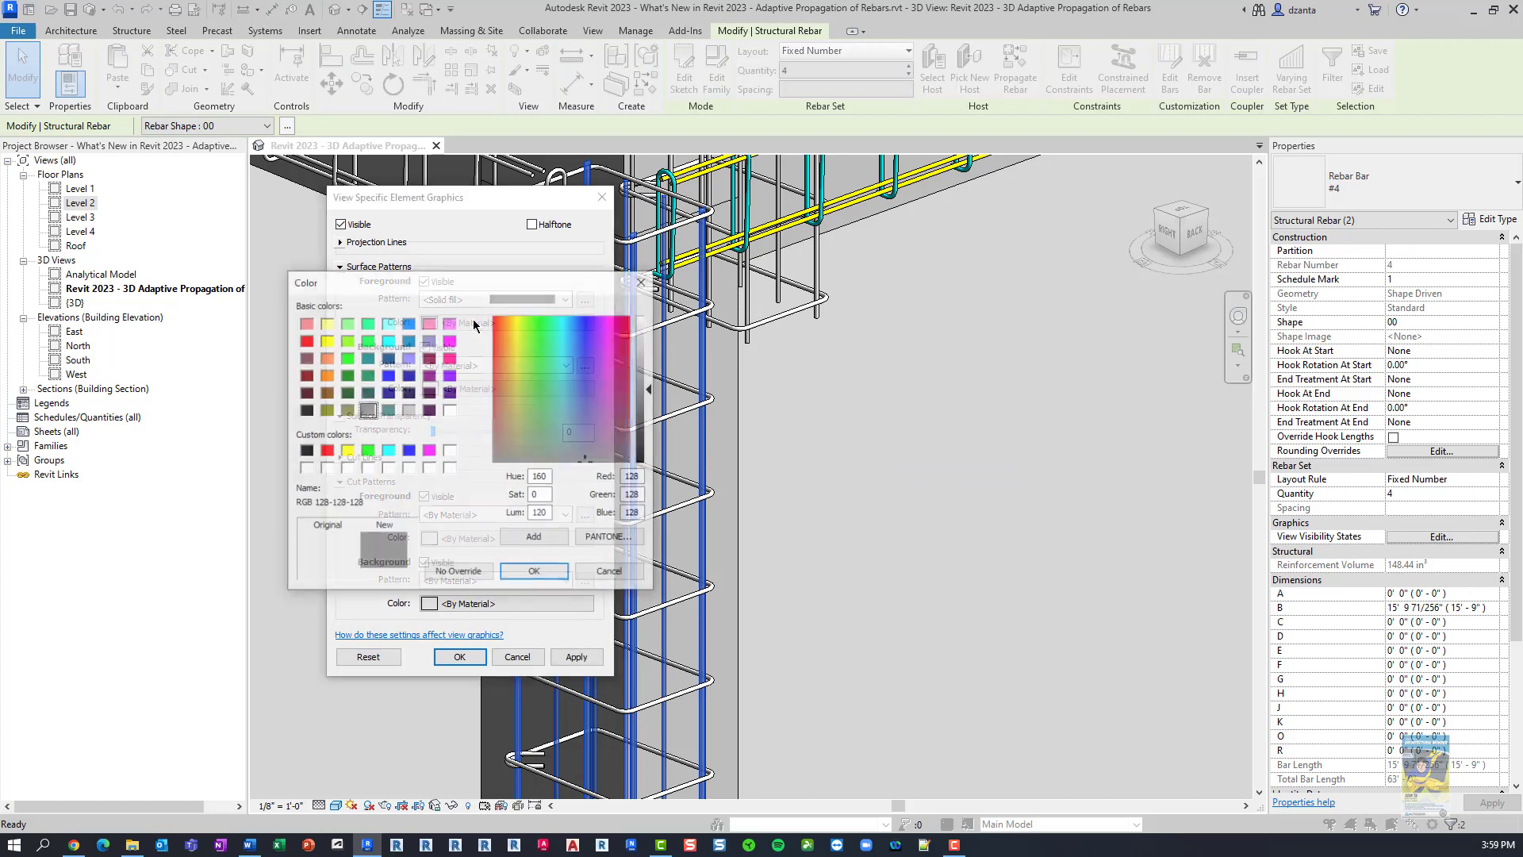
pyautogui.click(305, 340)
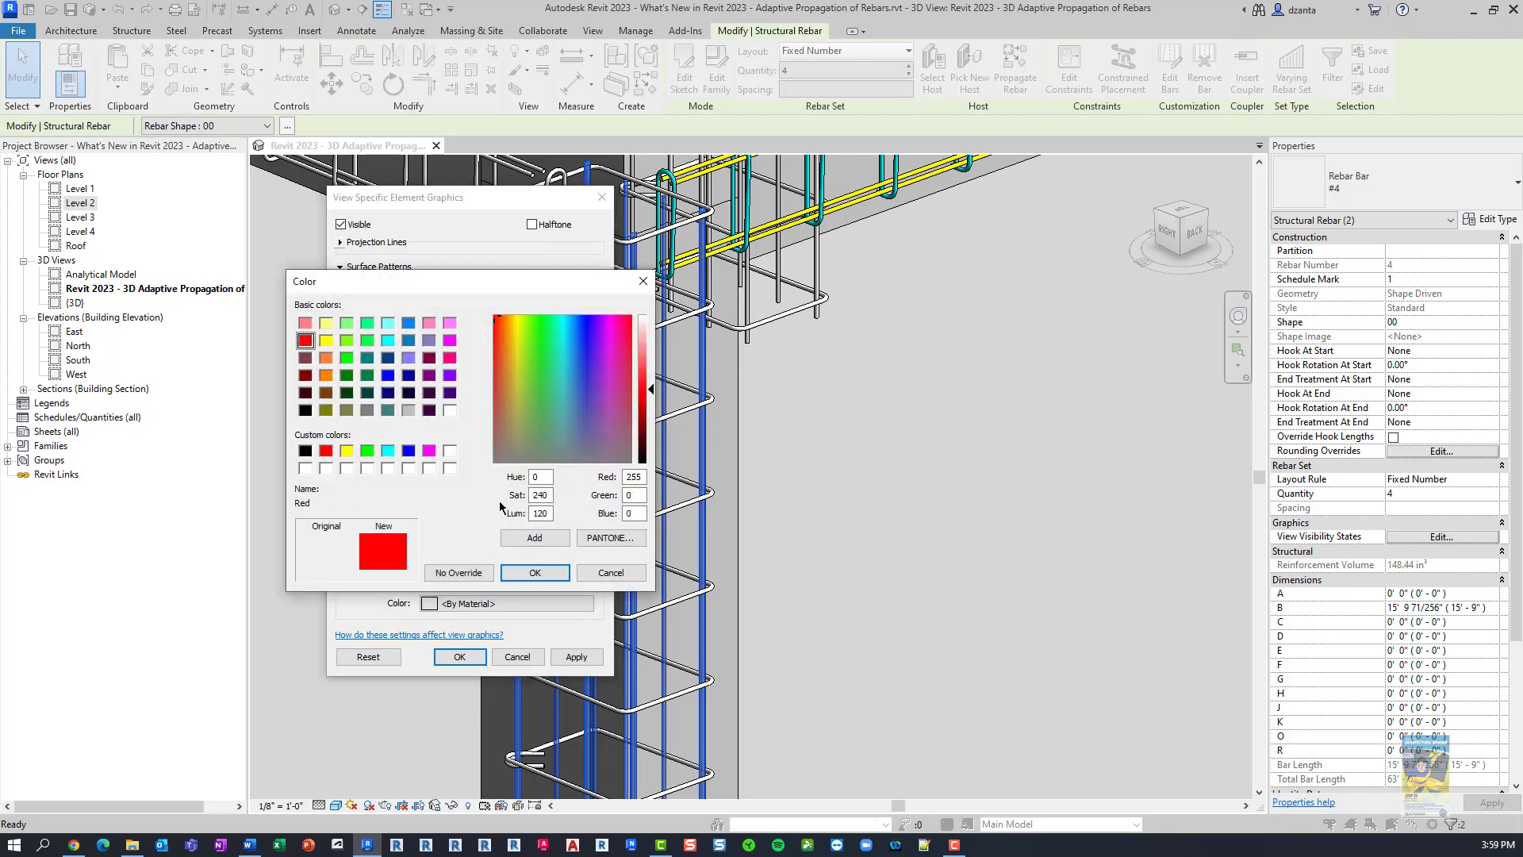
pyautogui.click(517, 573)
pyautogui.click(460, 657)
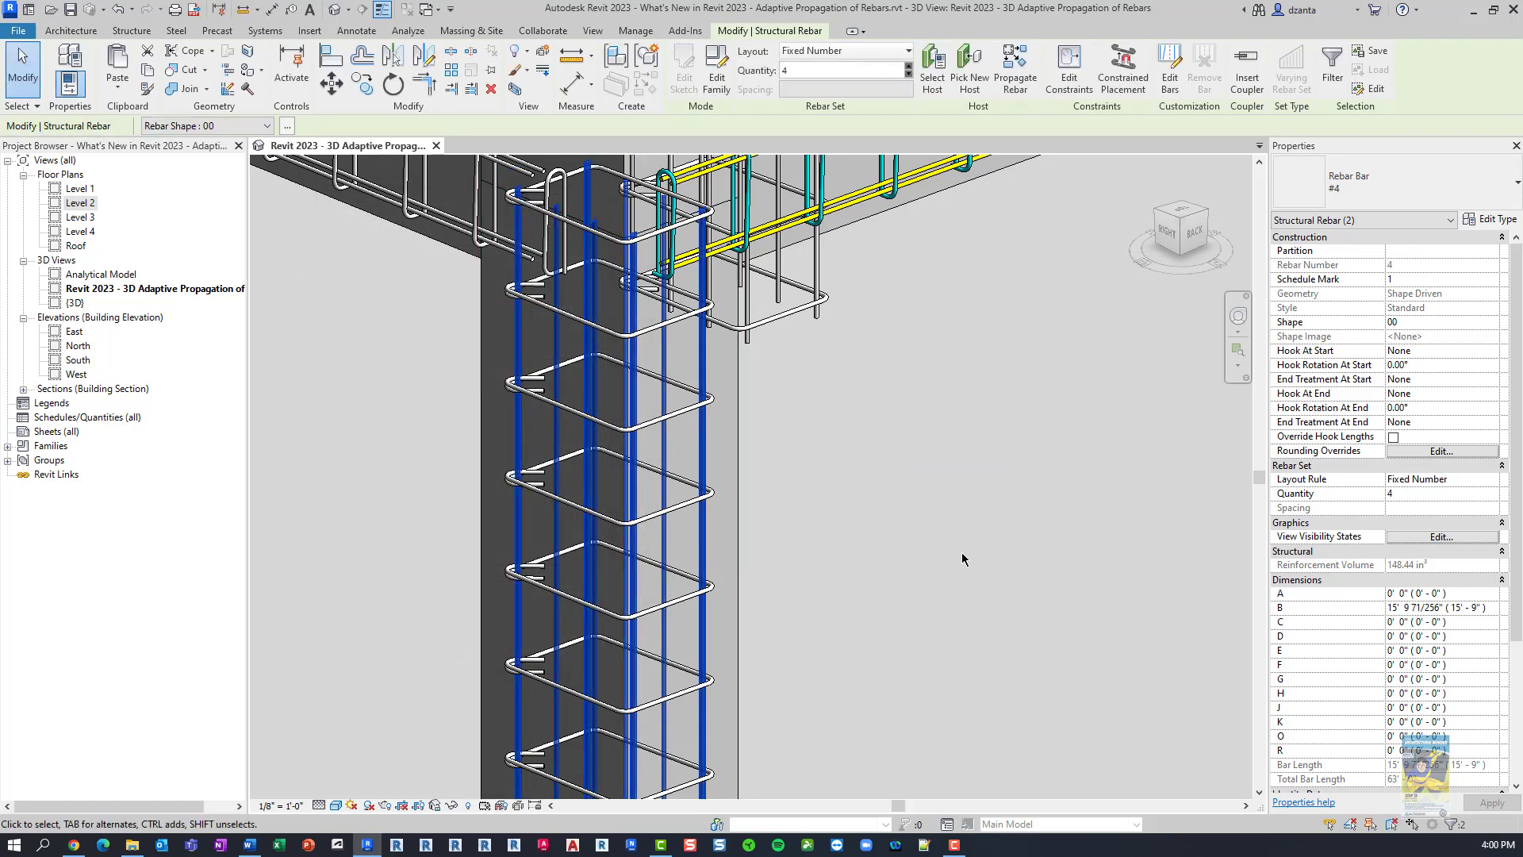
pyautogui.click(963, 552)
pyautogui.scroll(-5, 963, 552)
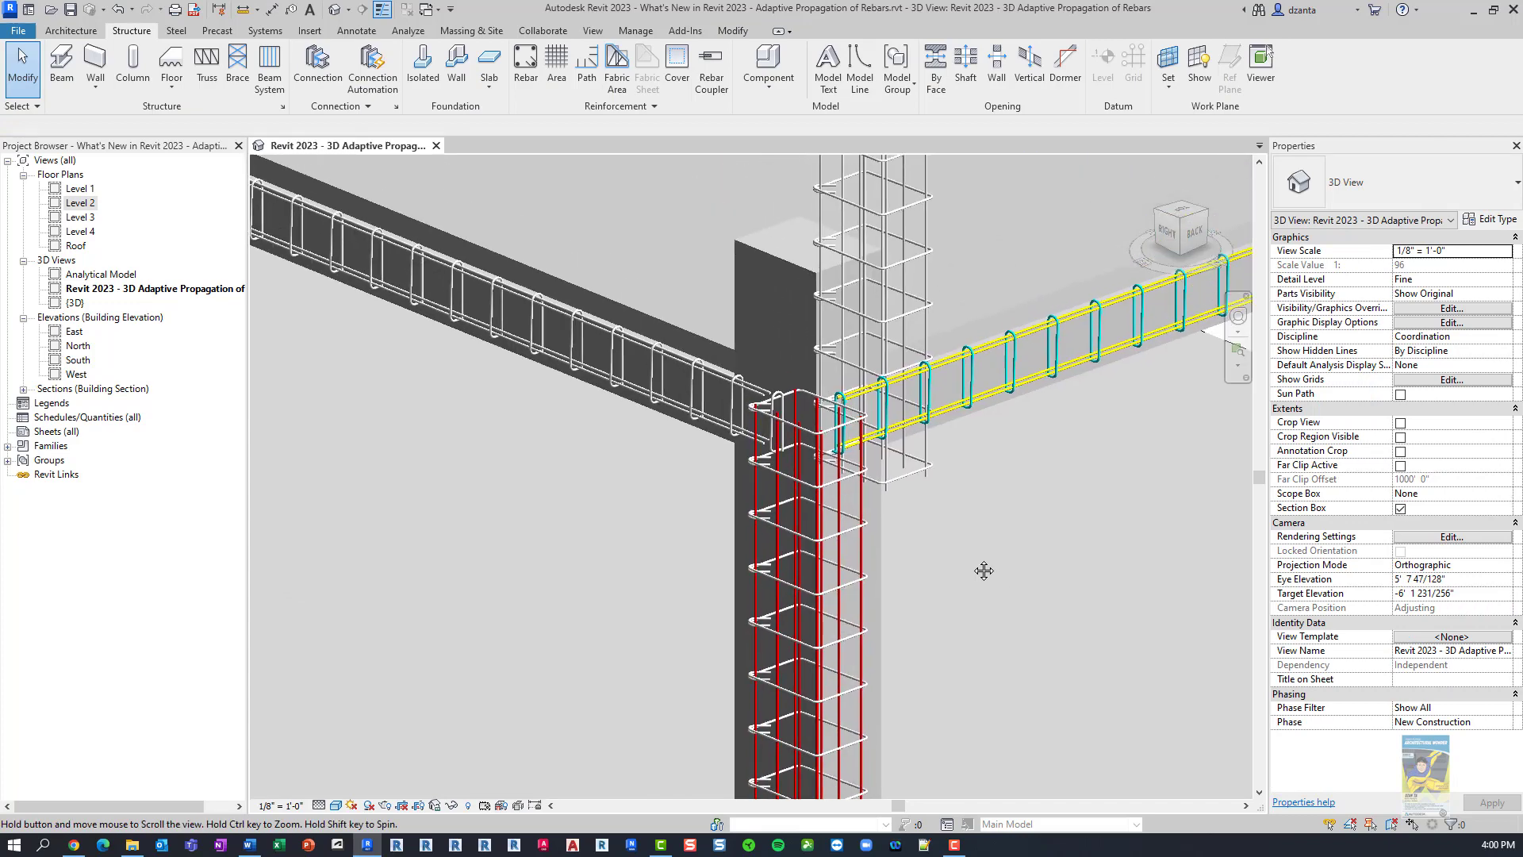
pyautogui.scroll(3, 963, 549)
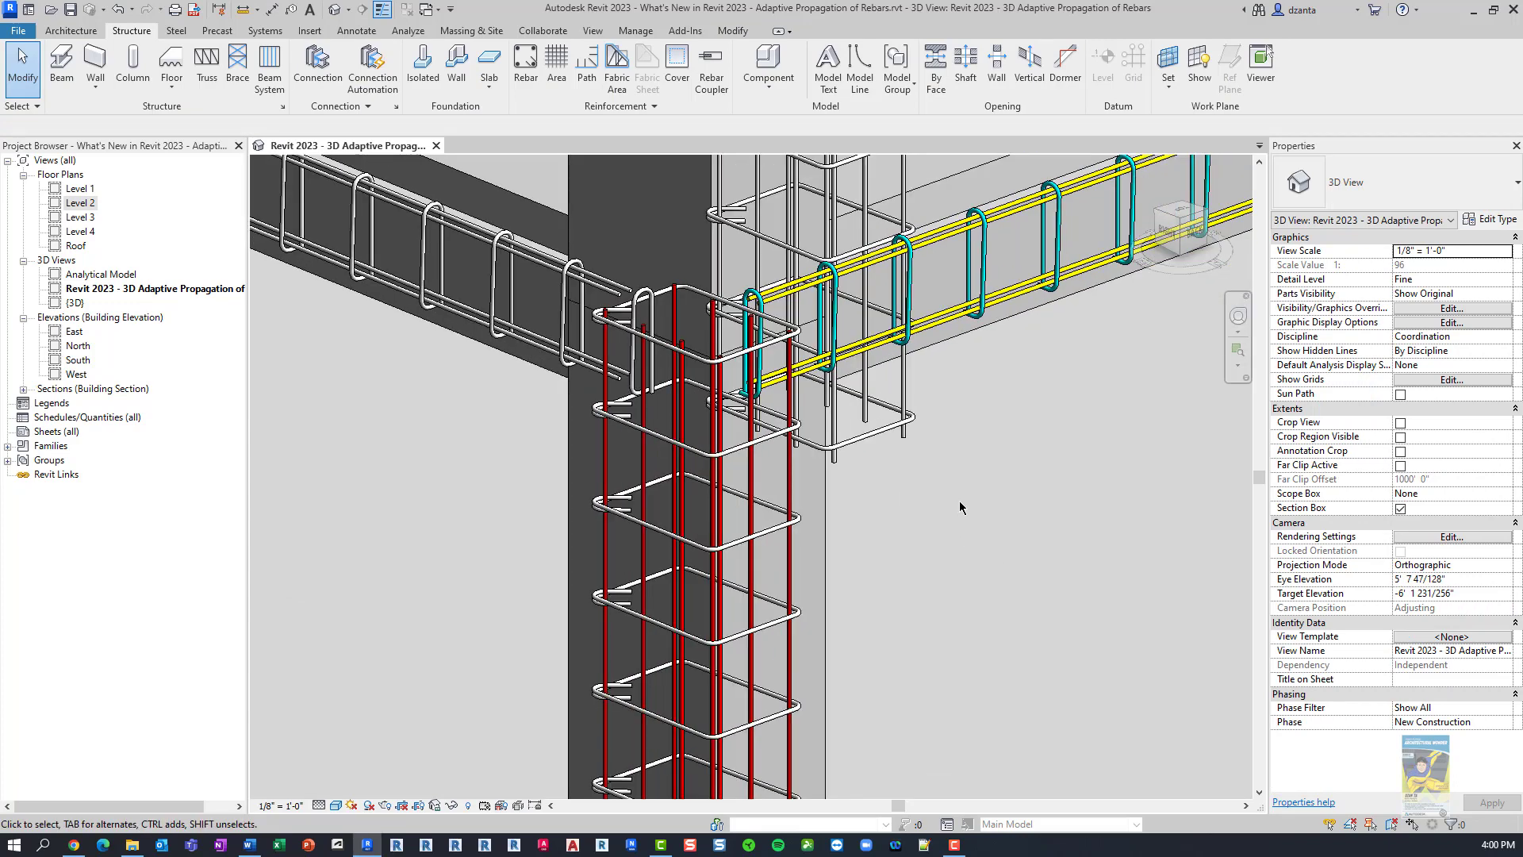
# - Override the whole rebar category's surface pattern to Solid fill in Magenta
pyautogui.click(835, 467)
pyautogui.keyDown('ctrl'); pyautogui.click(835, 468); pyautogui.keyUp('ctrl')
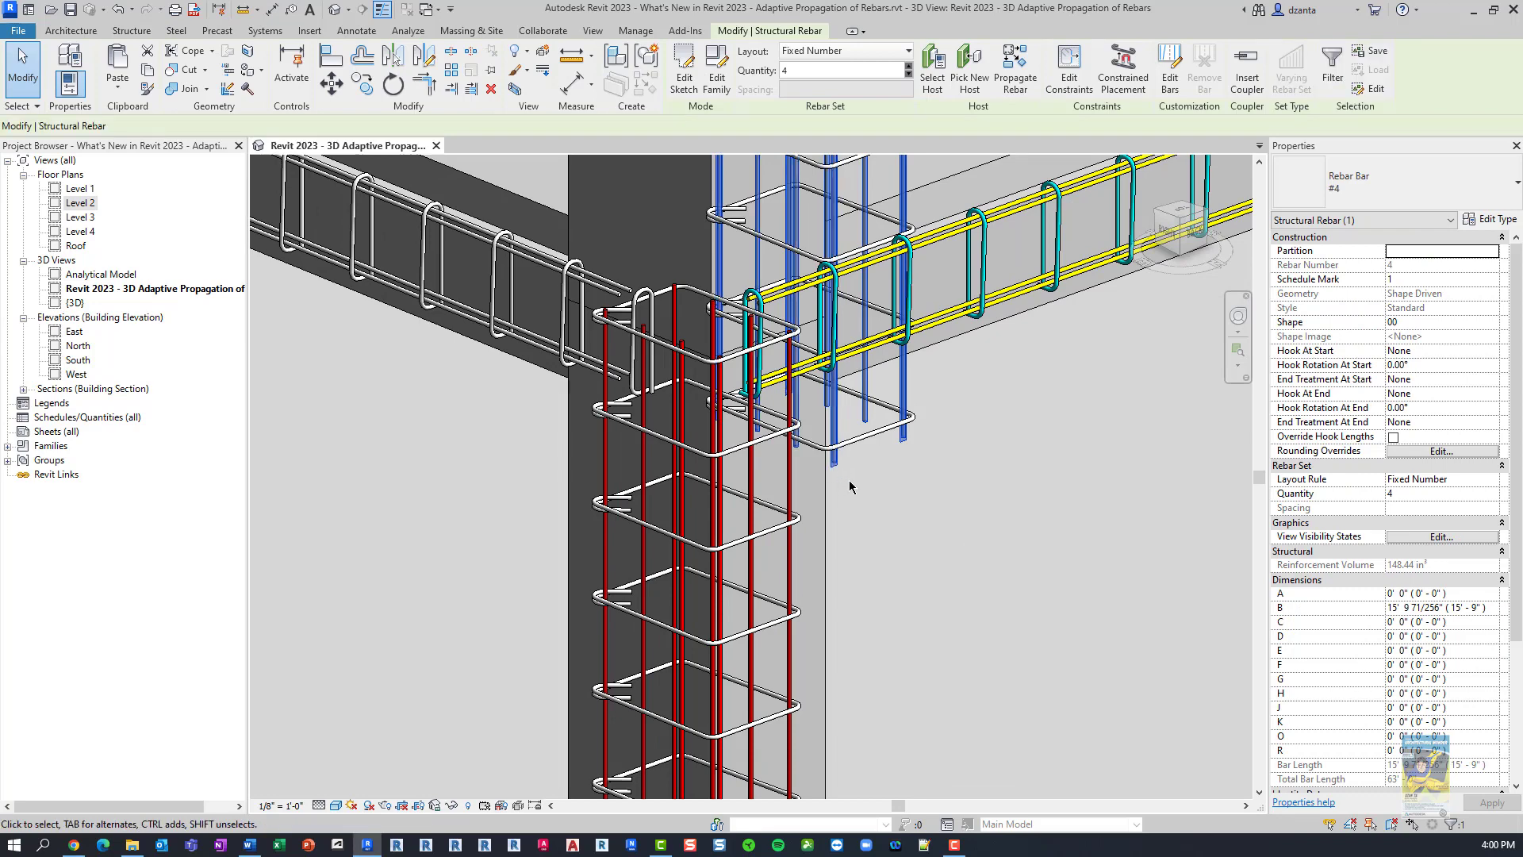
pyautogui.rightClick(849, 479)
pyautogui.moveTo(1024, 122)
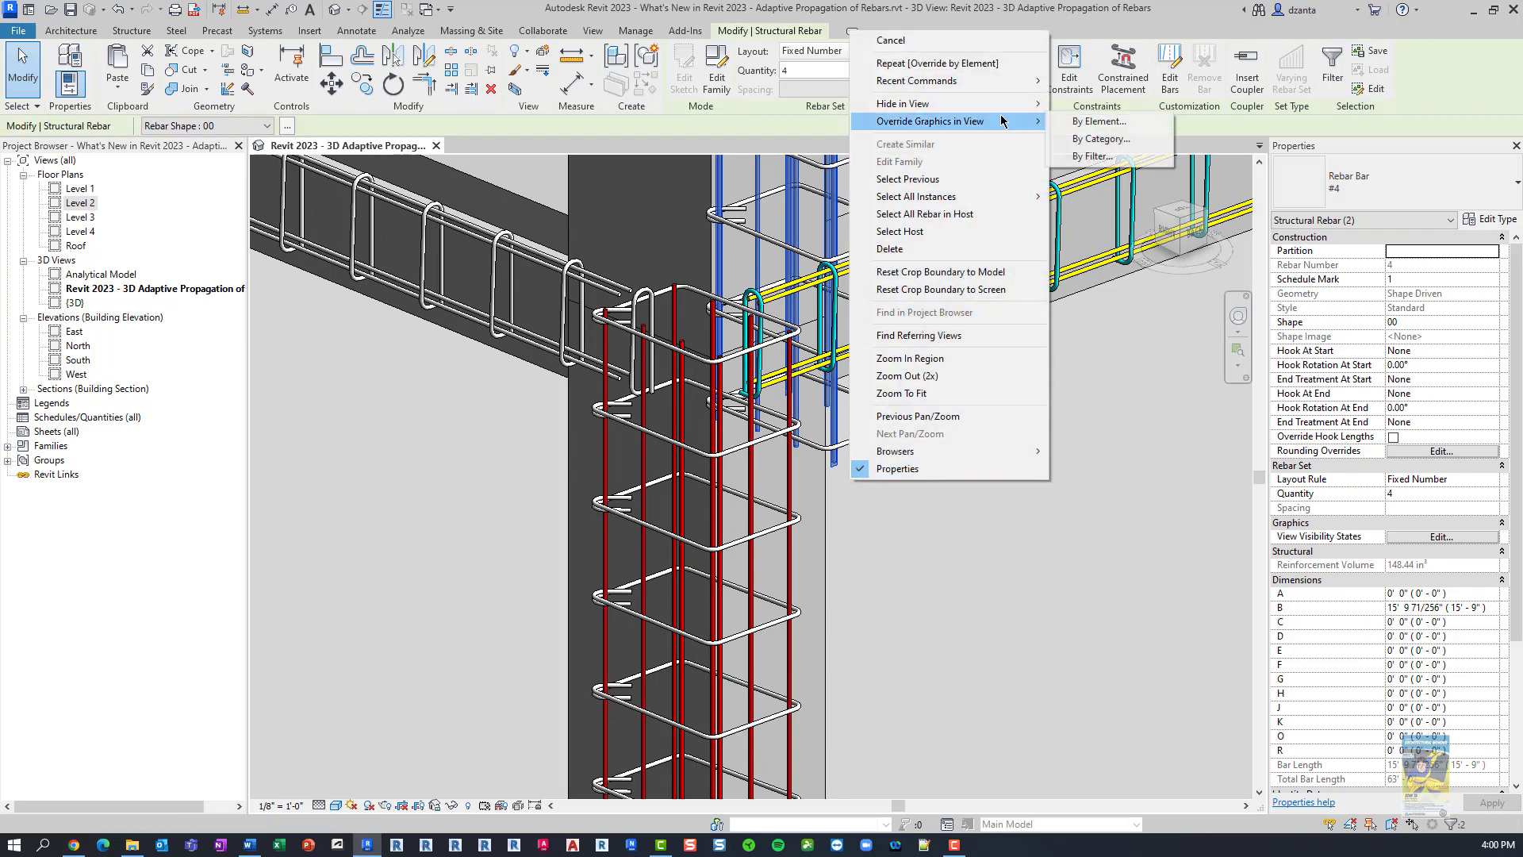
pyautogui.click(1113, 139)
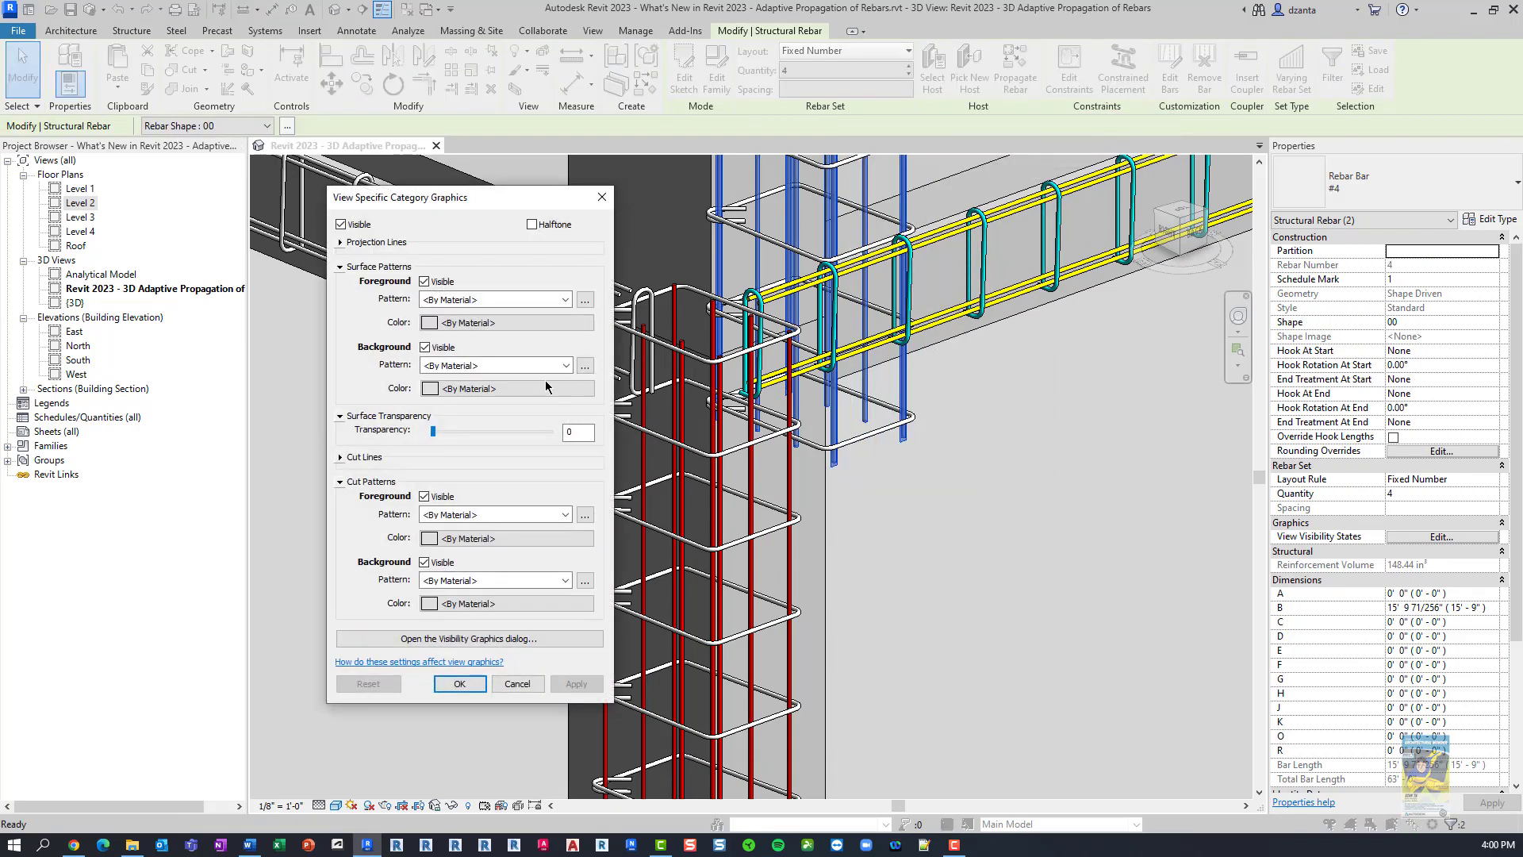
pyautogui.click(481, 307)
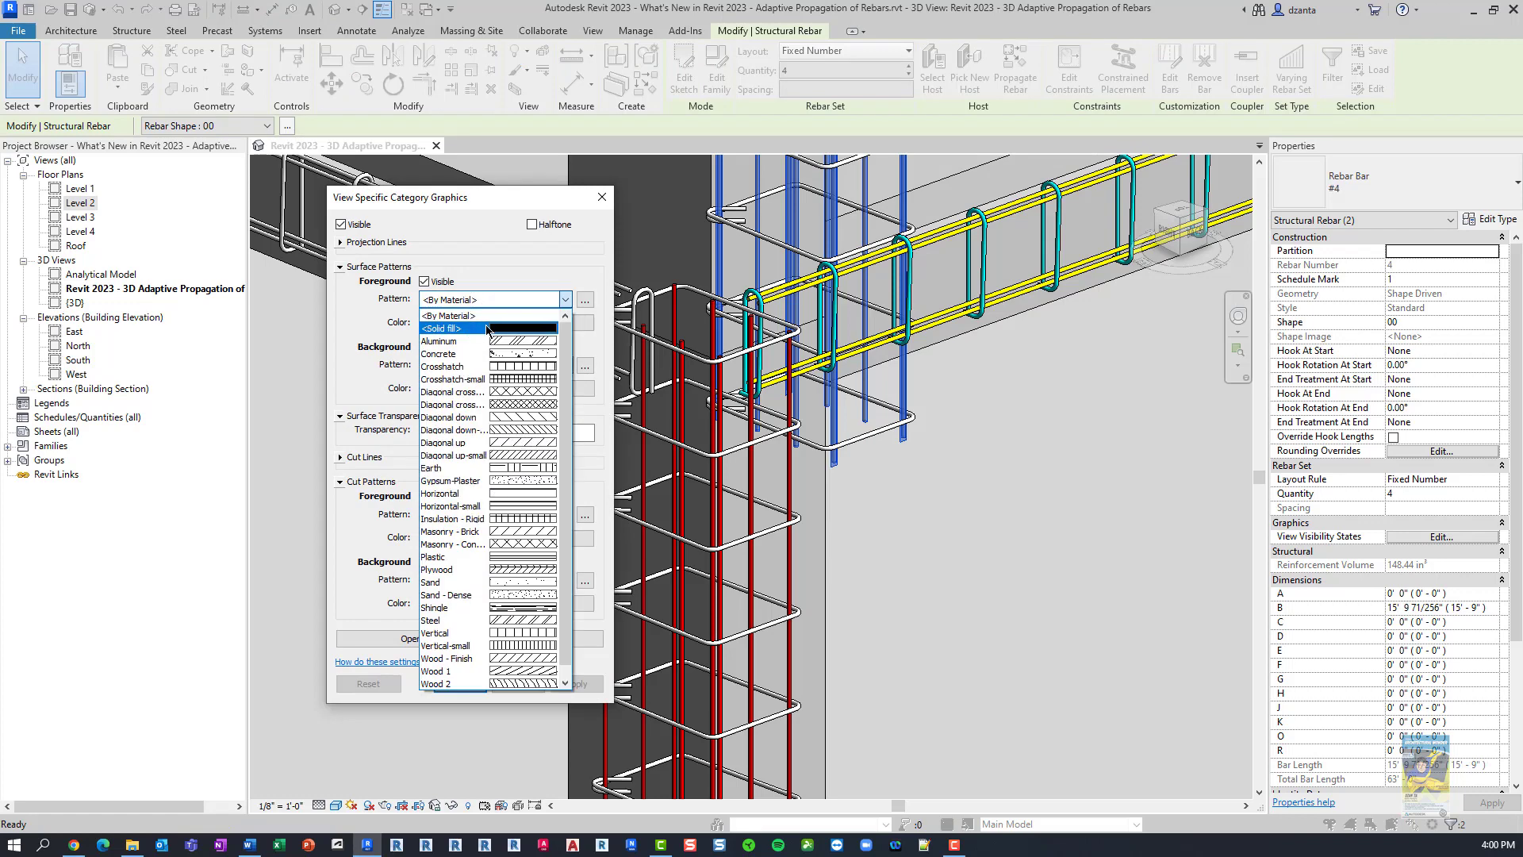
pyautogui.click(486, 322)
pyautogui.click(487, 324)
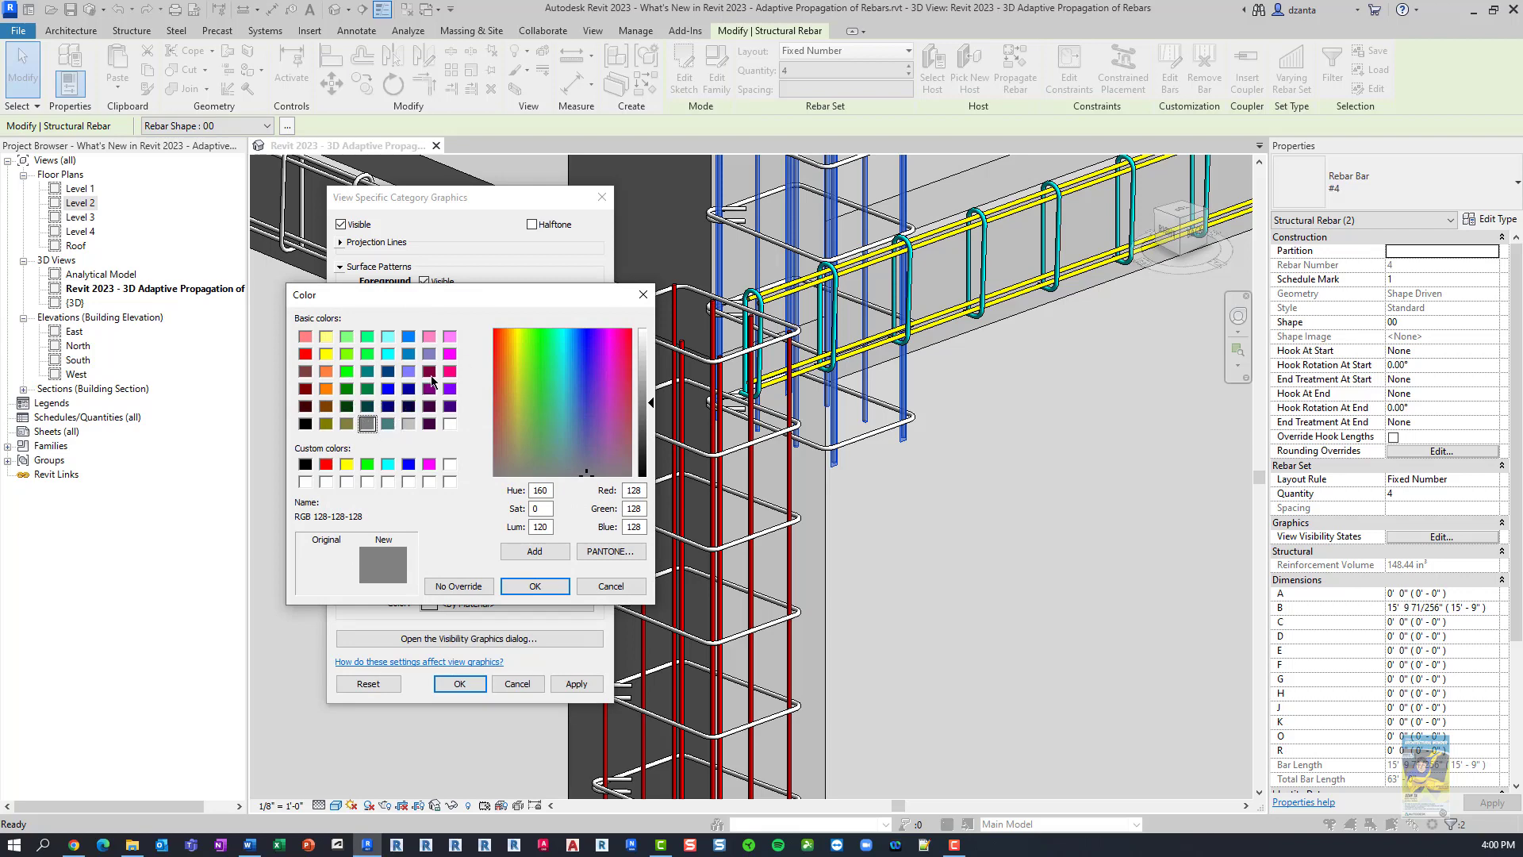
pyautogui.click(449, 354)
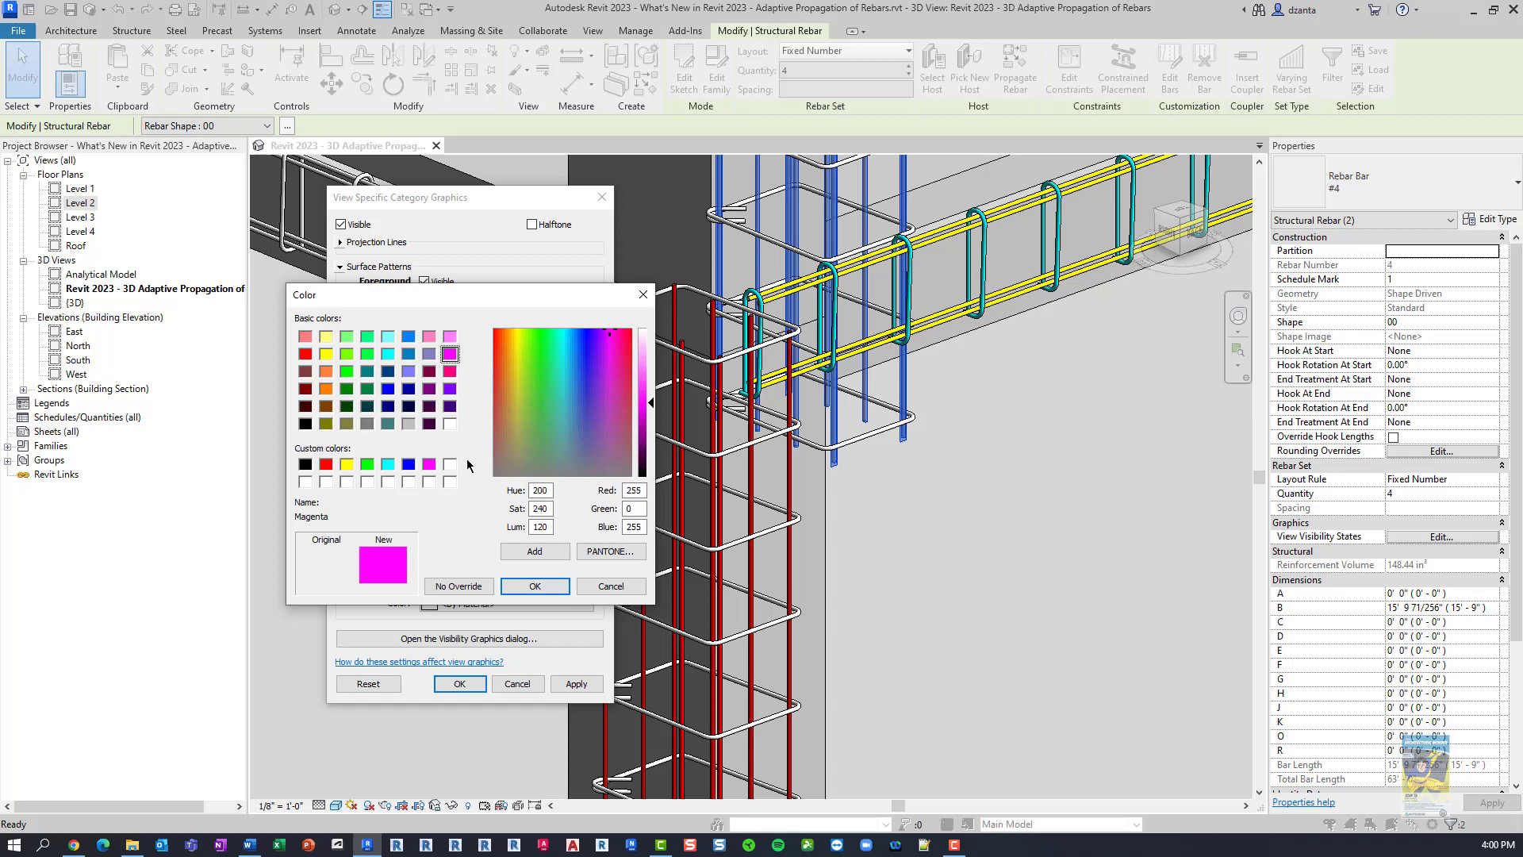
pyautogui.click(535, 587)
pyautogui.click(459, 684)
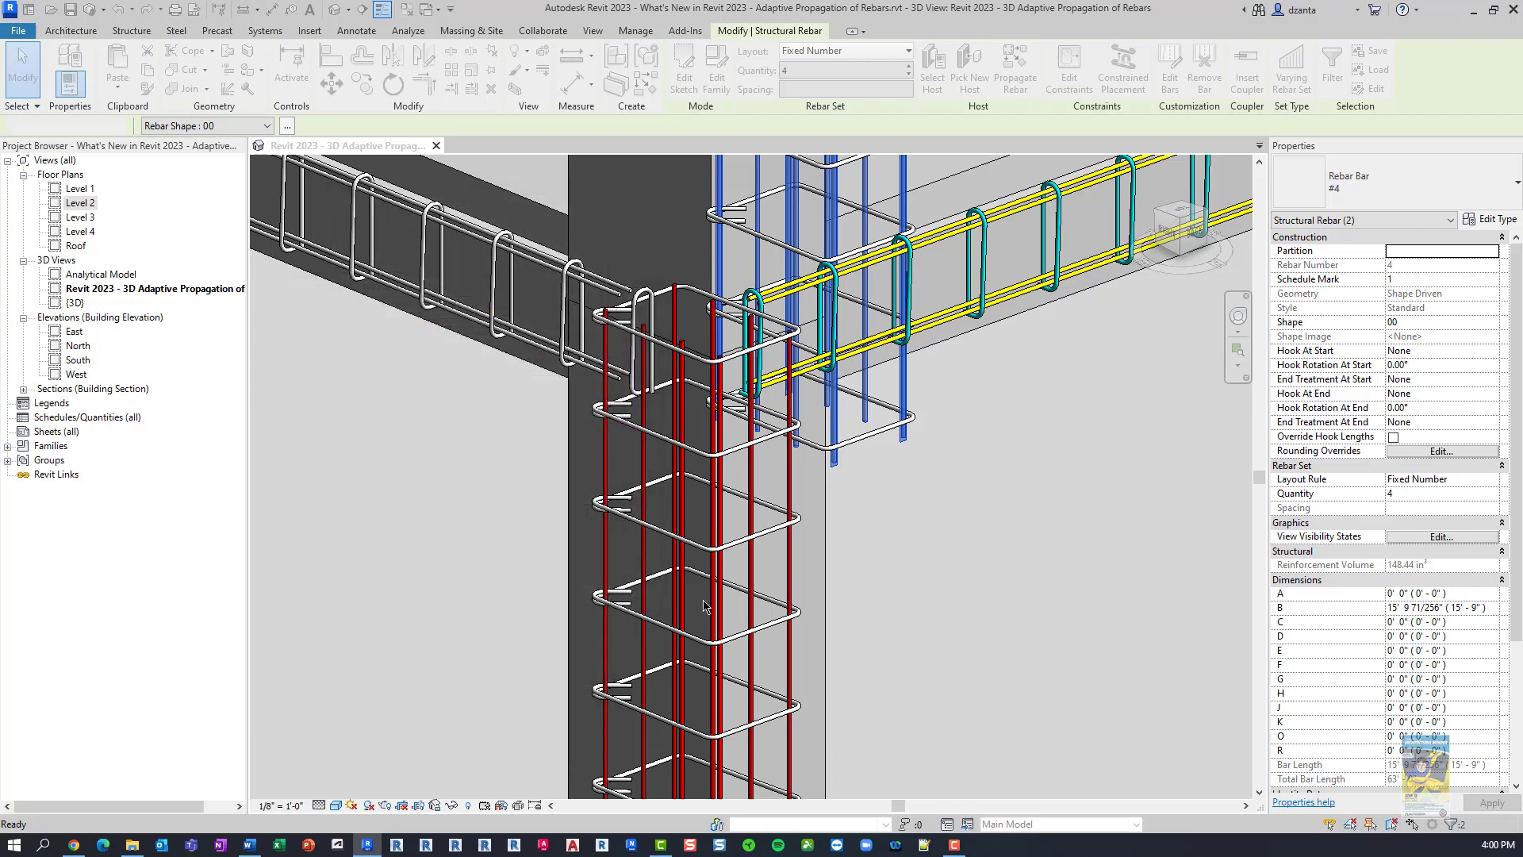
# - Frame both columns and the beam, then revert the magenta category colouring
pyautogui.scroll(-4, 960, 567)
pyautogui.scroll(-4, 1006, 555)
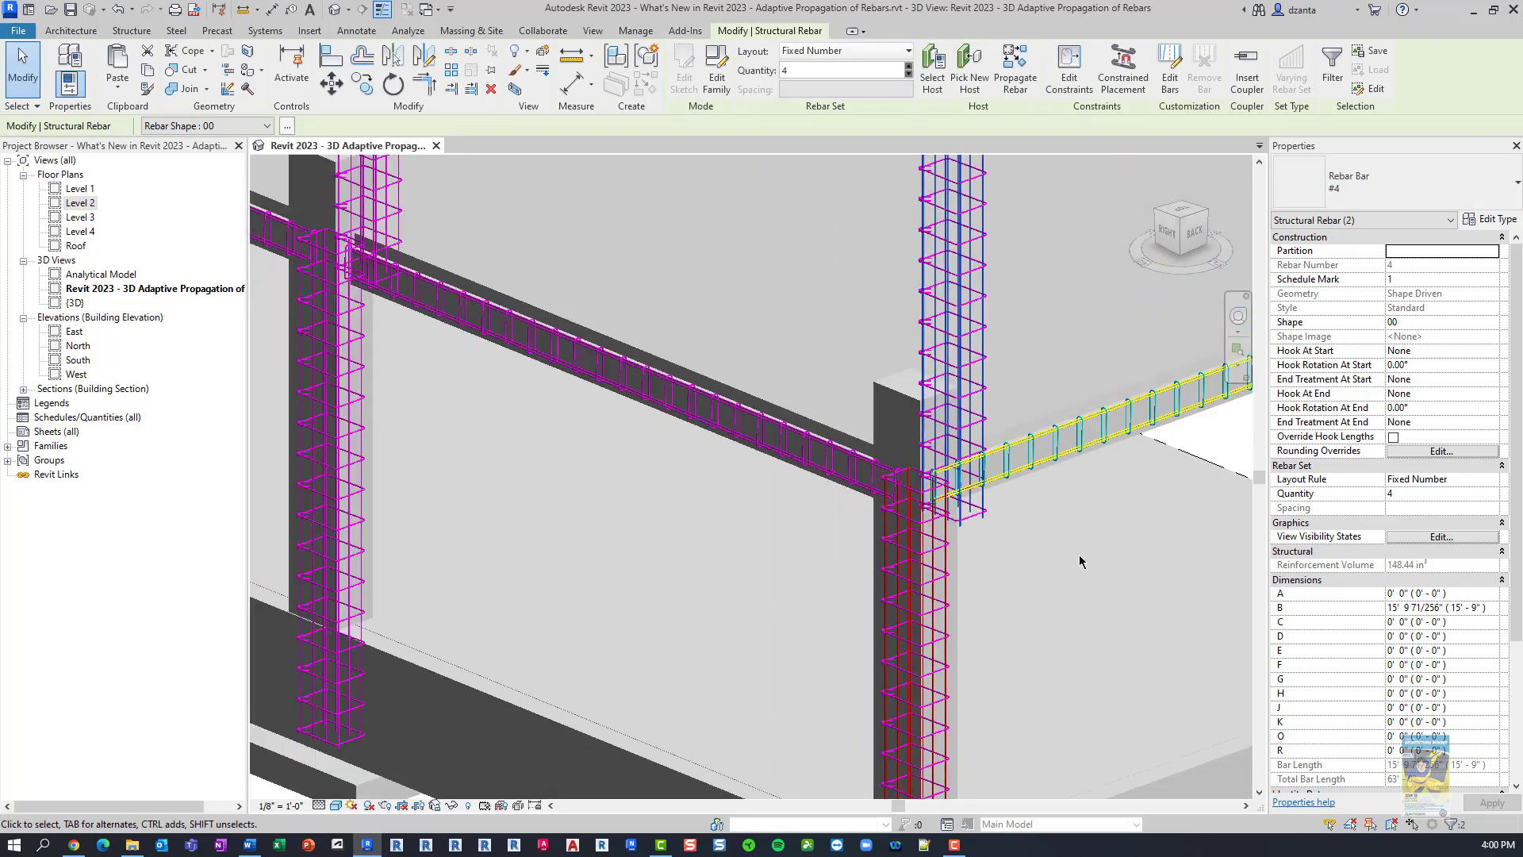
pyautogui.moveTo(987, 556); pyautogui.dragTo(687, 571, button='middle')
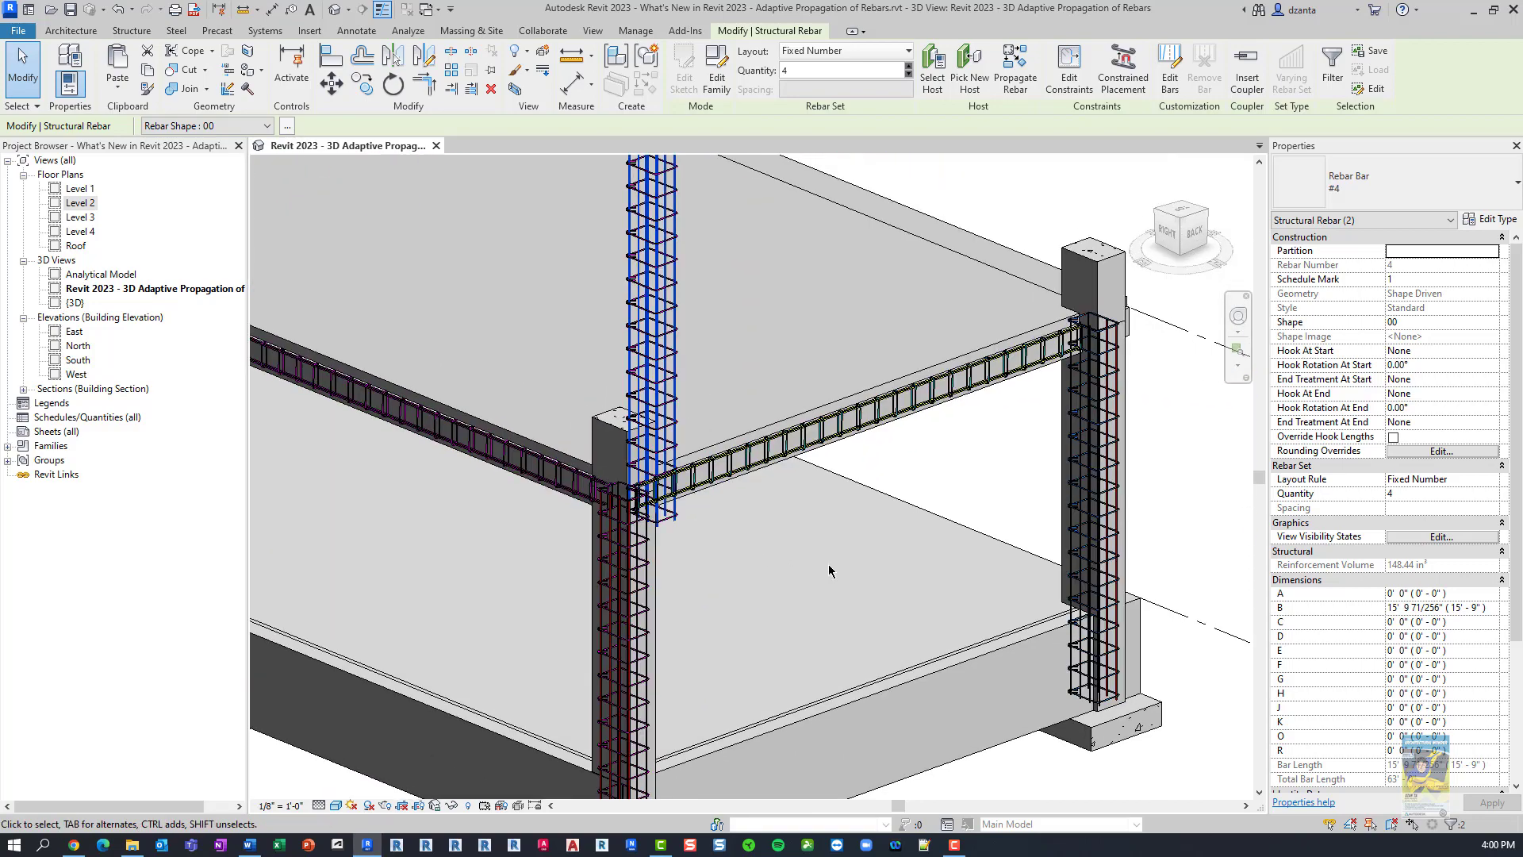
pyautogui.scroll(8, 706, 566)
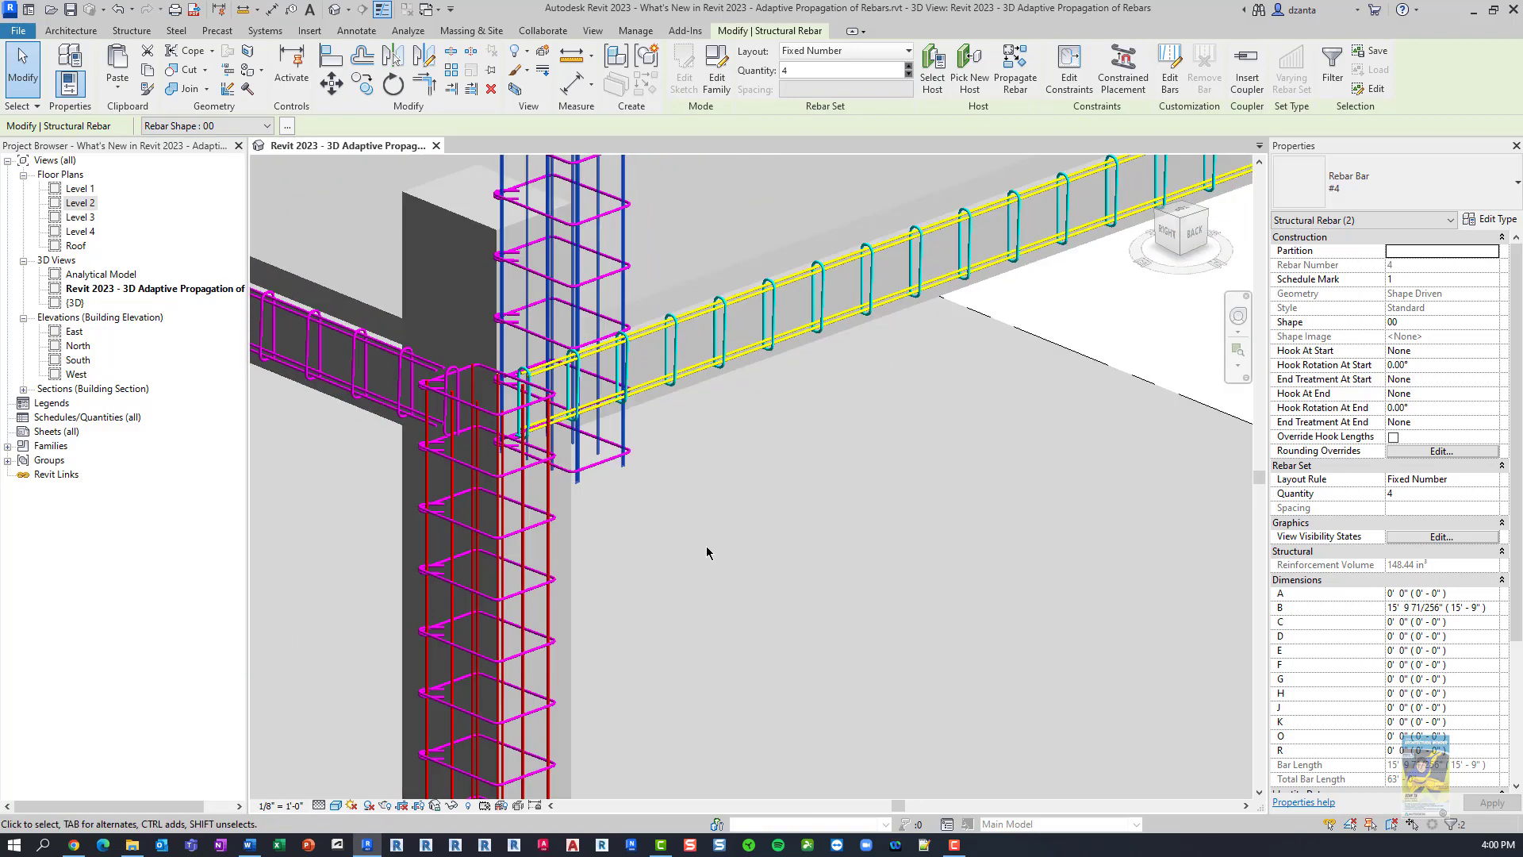
pyautogui.press('Escape')
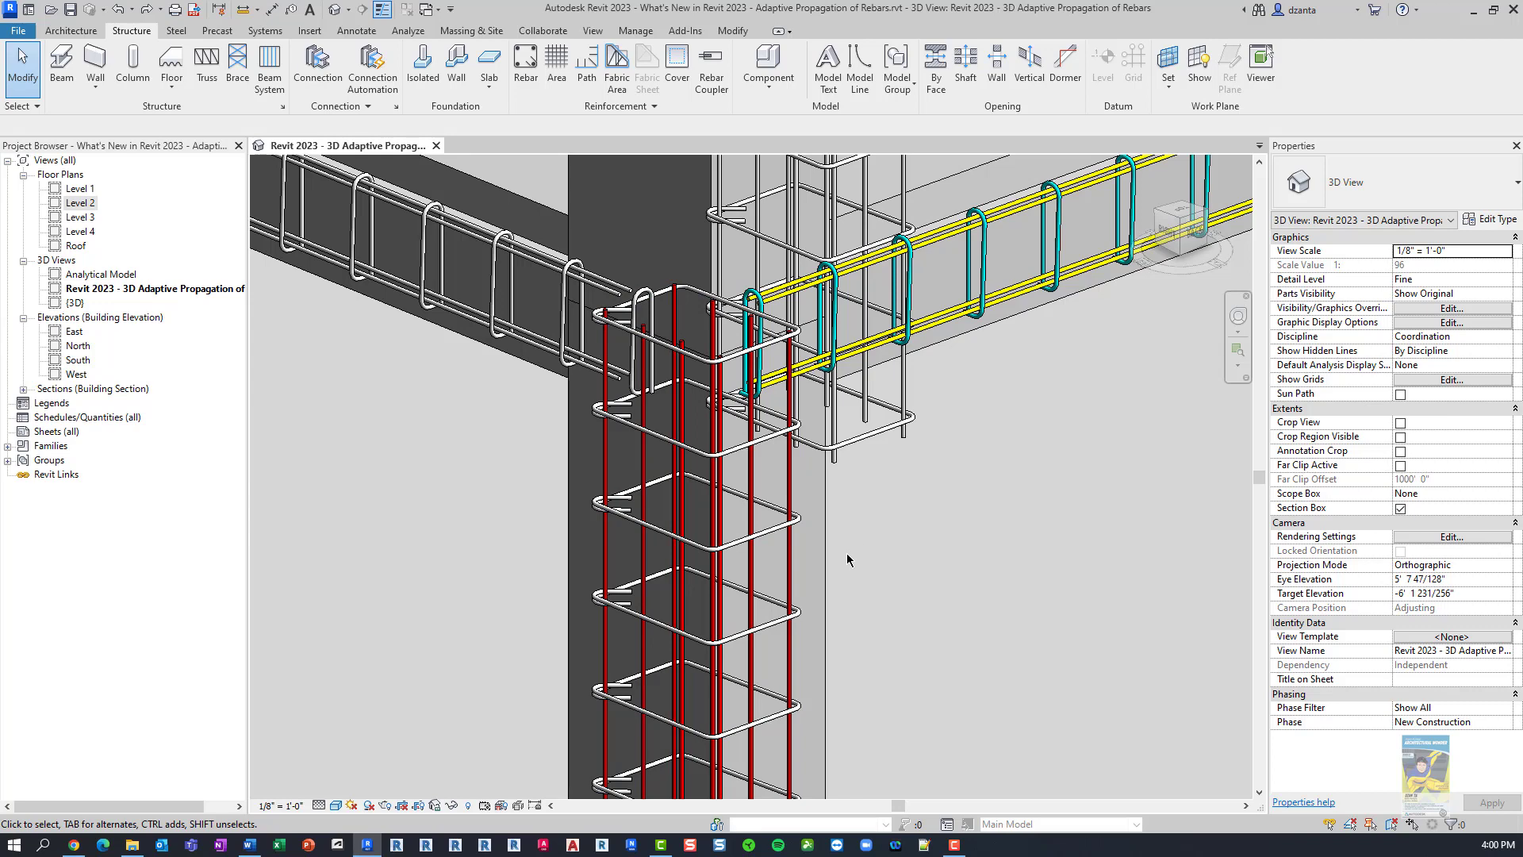
# - Orbit and zoom onto the left column-beam junction so the beam runs across
pyautogui.scroll(-2, 849, 557)
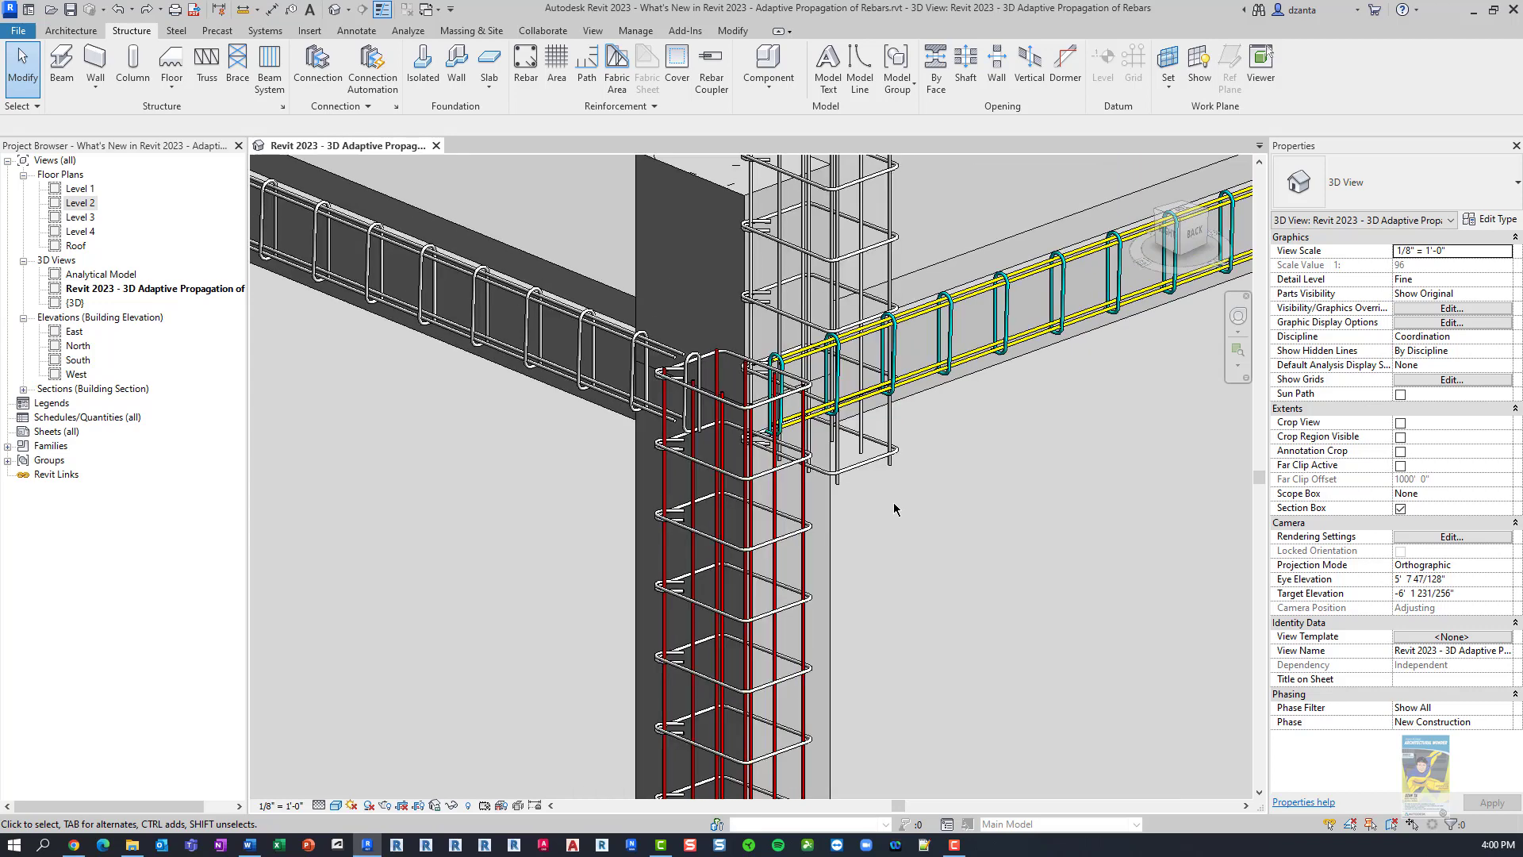
pyautogui.keyDown('shift'); pyautogui.moveTo(860, 516); pyautogui.dragTo(793, 444, button='middle'); pyautogui.keyUp('shift')
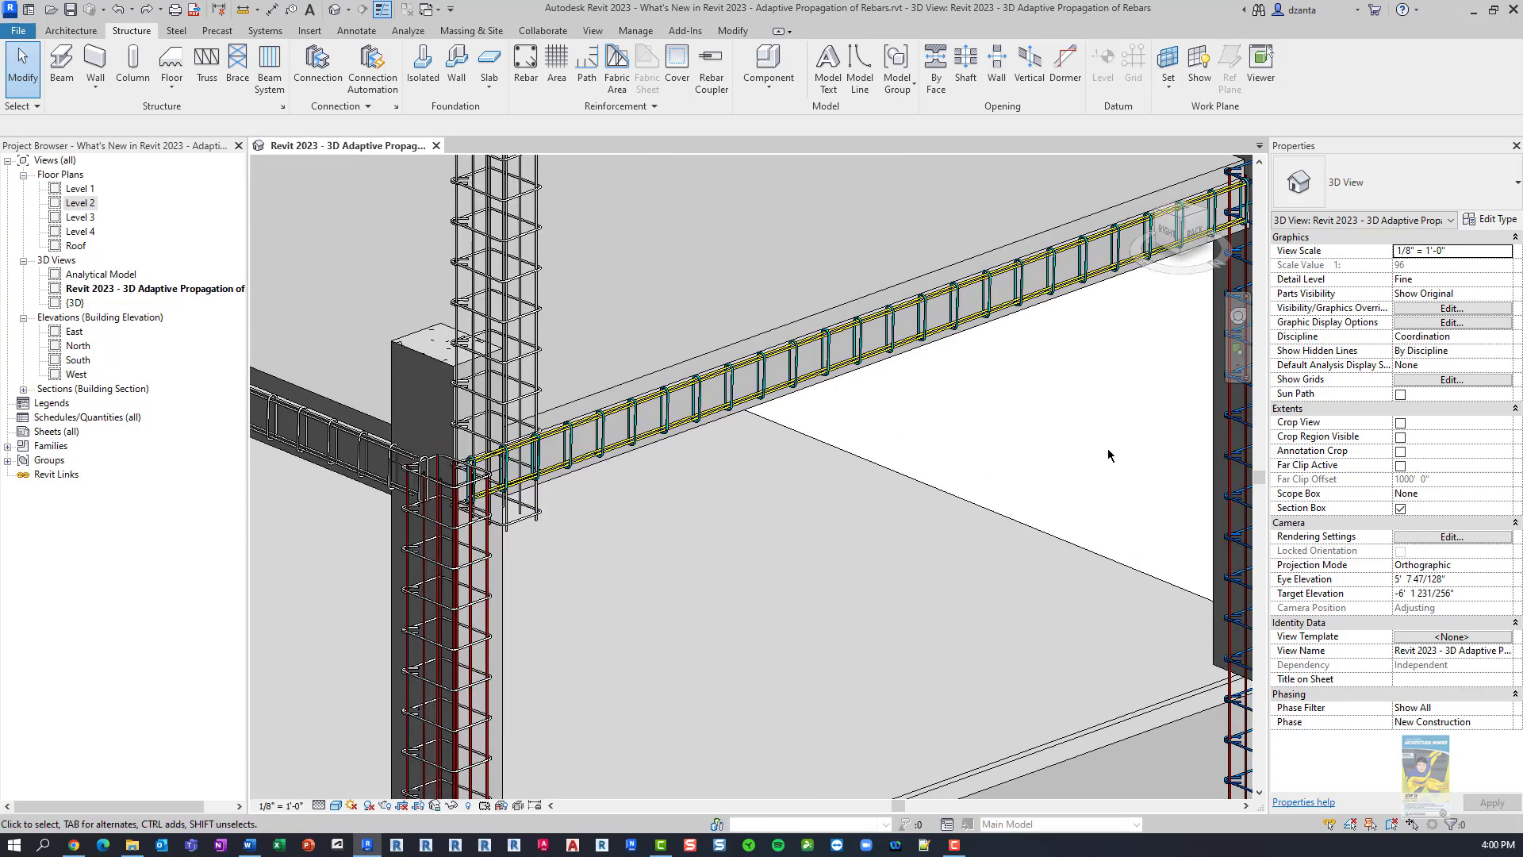
pyautogui.scroll(5, 587, 557)
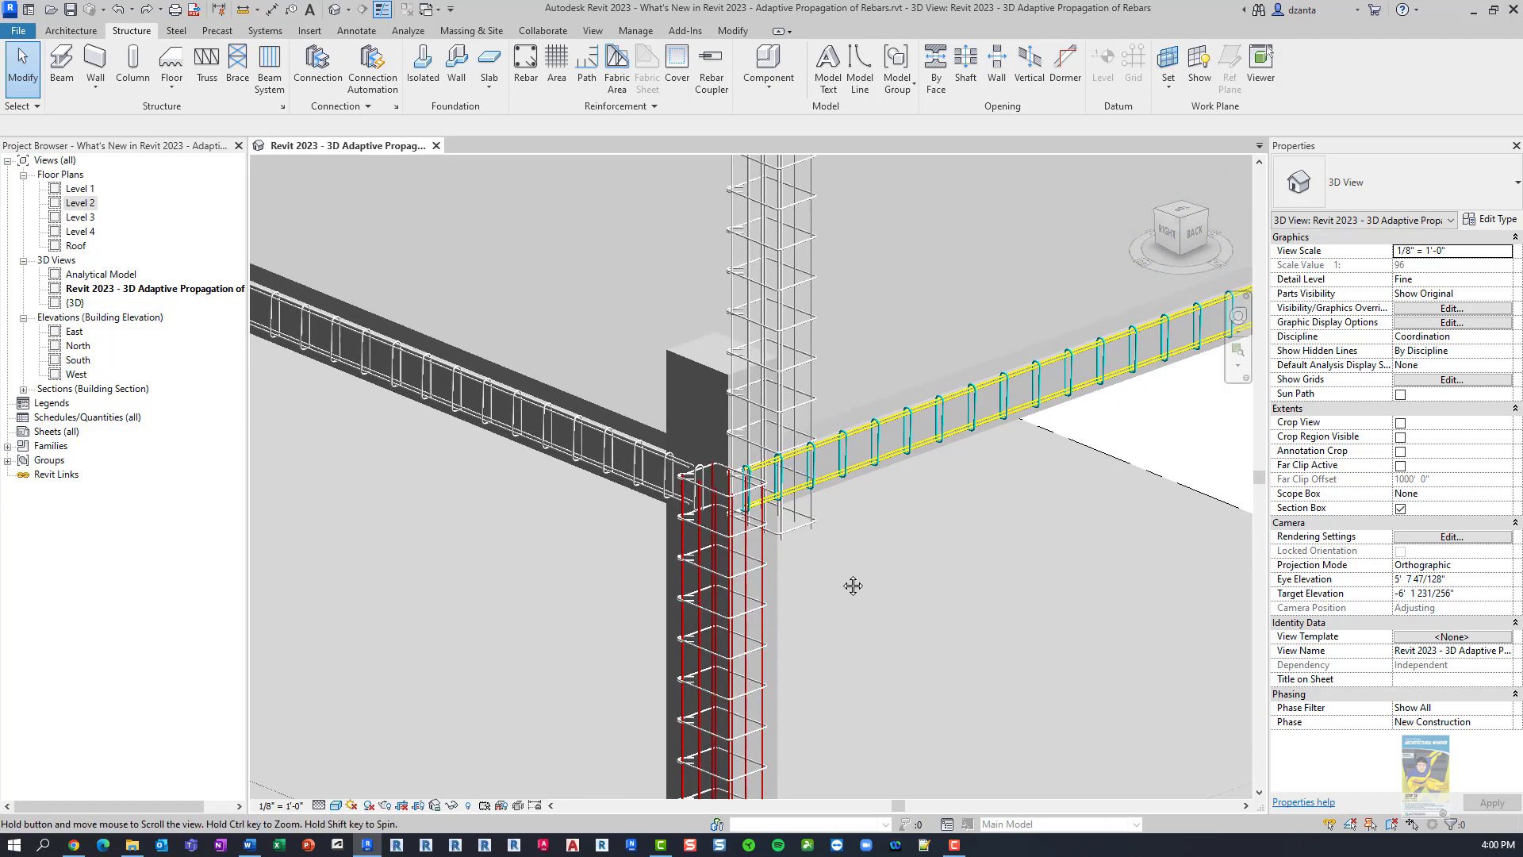
pyautogui.scroll(-6, 755, 494)
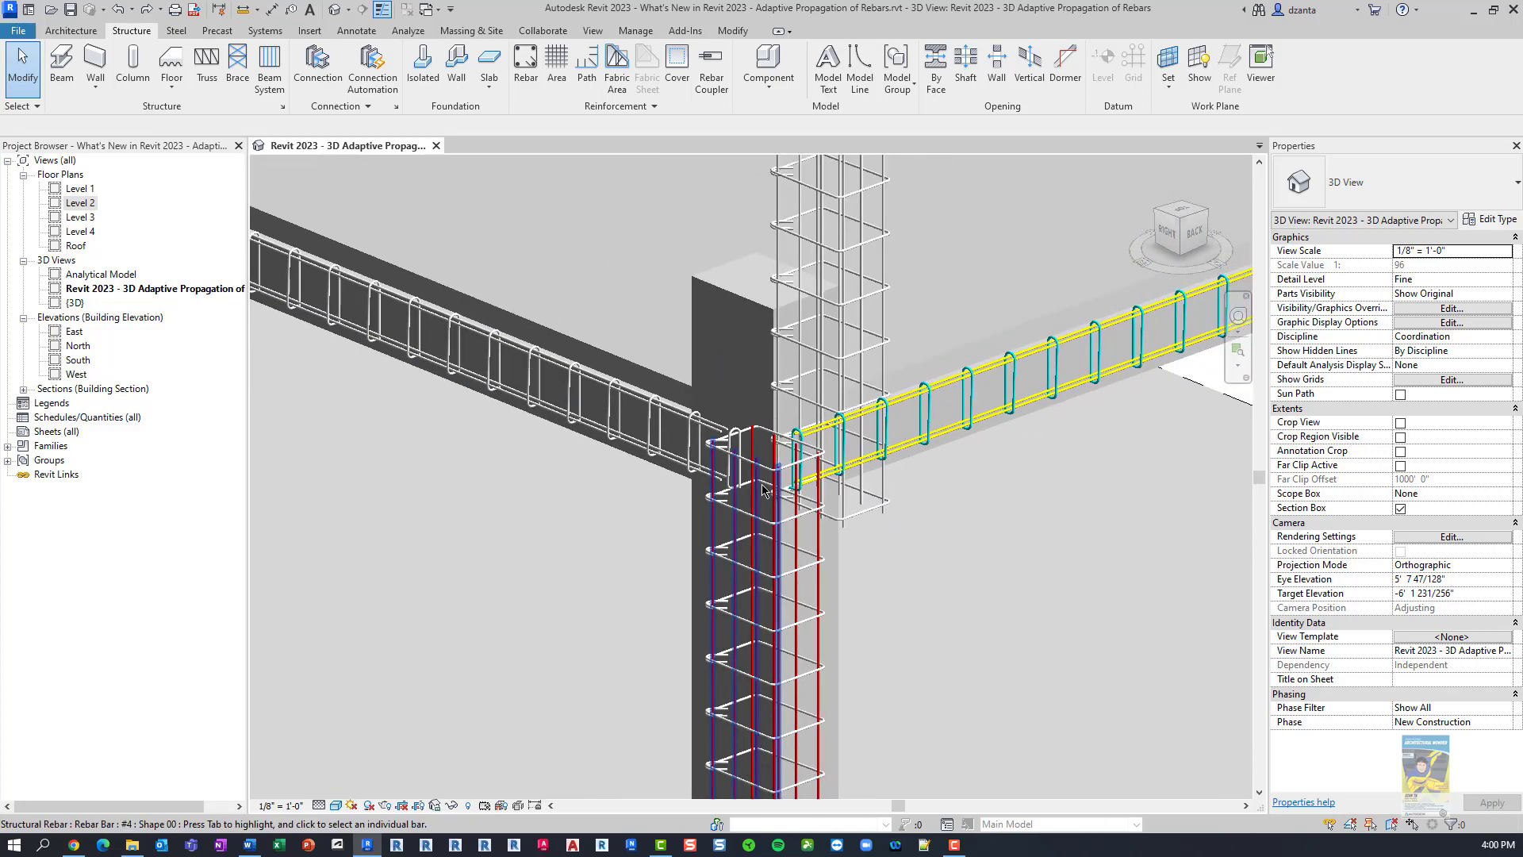
pyautogui.moveTo(594, 531); pyautogui.dragTo(599, 530, button='middle')
pyautogui.scroll(-3, 442, 532)
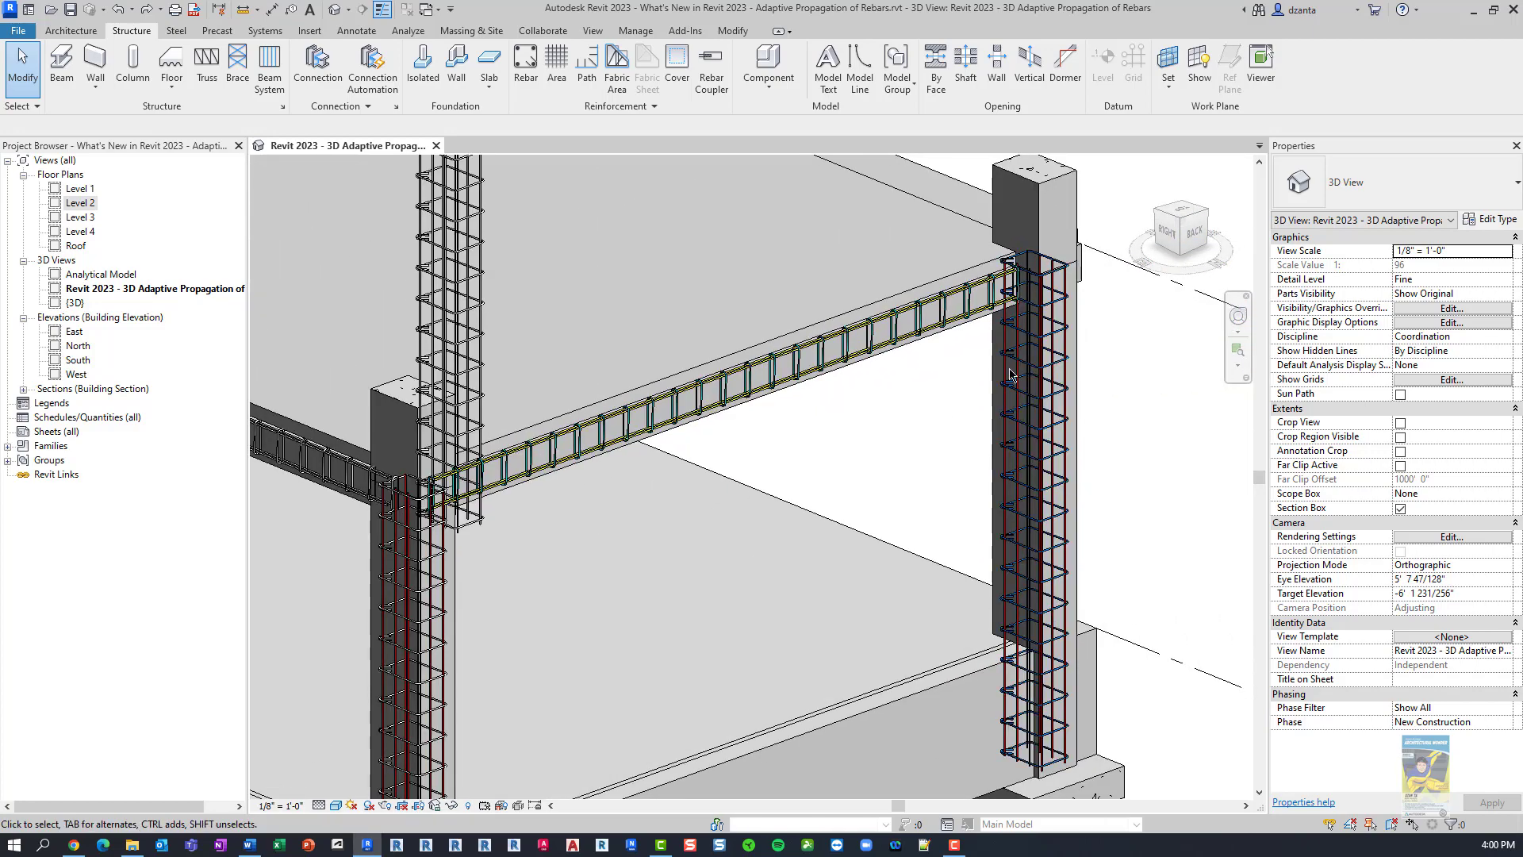
pyautogui.scroll(5, 410, 508)
pyautogui.scroll(3, 410, 508)
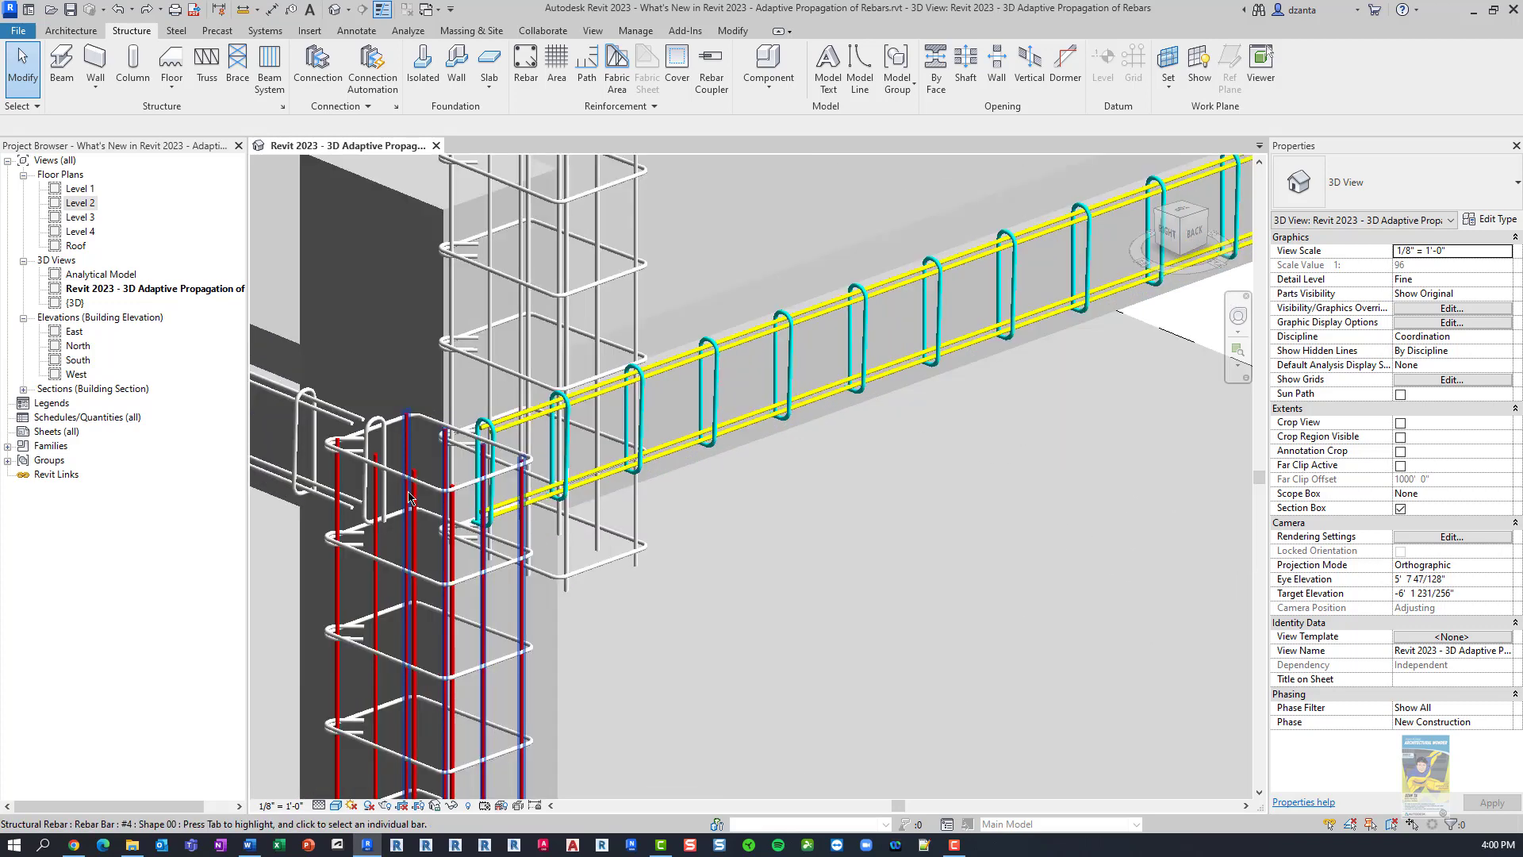
# - Select only the left column's 17-tie #4 T1 set and bring it toward the view centre
pyautogui.click(404, 482)
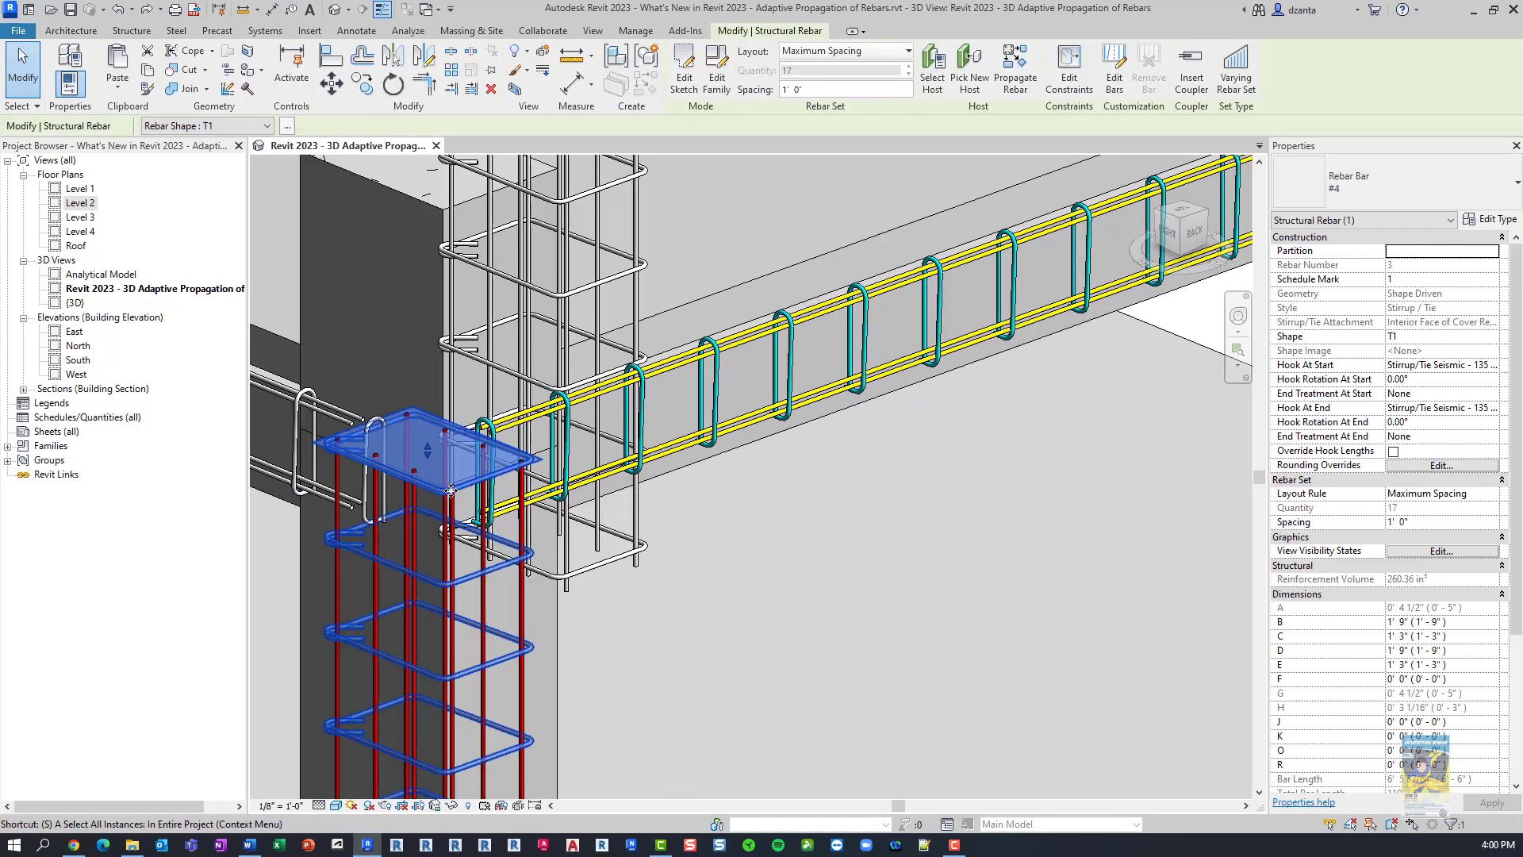
pyautogui.press('s')
pyautogui.press('a')
pyautogui.press('Escape')
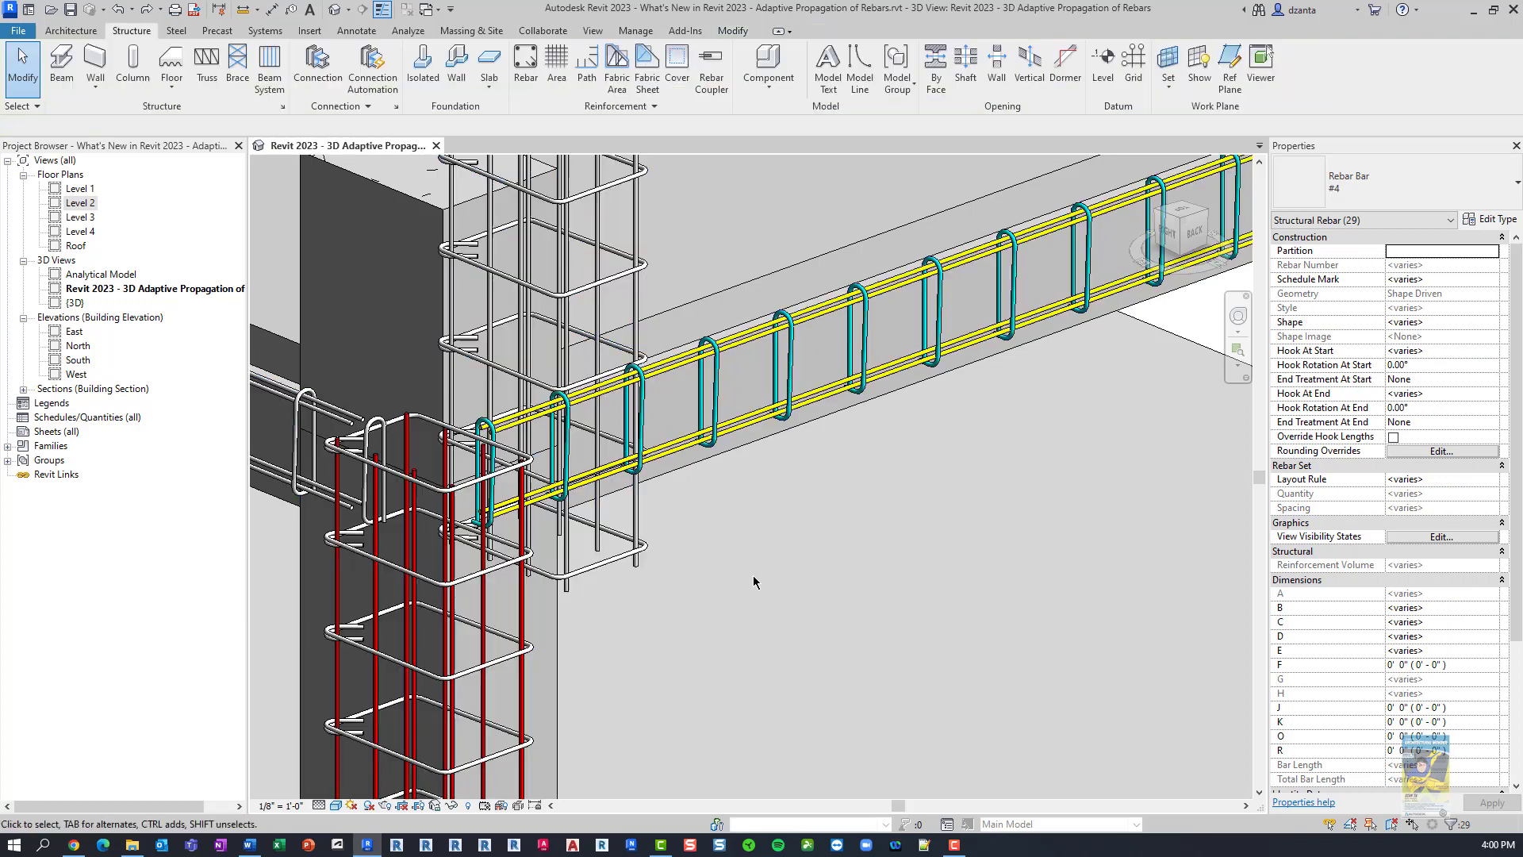
pyautogui.click(394, 480)
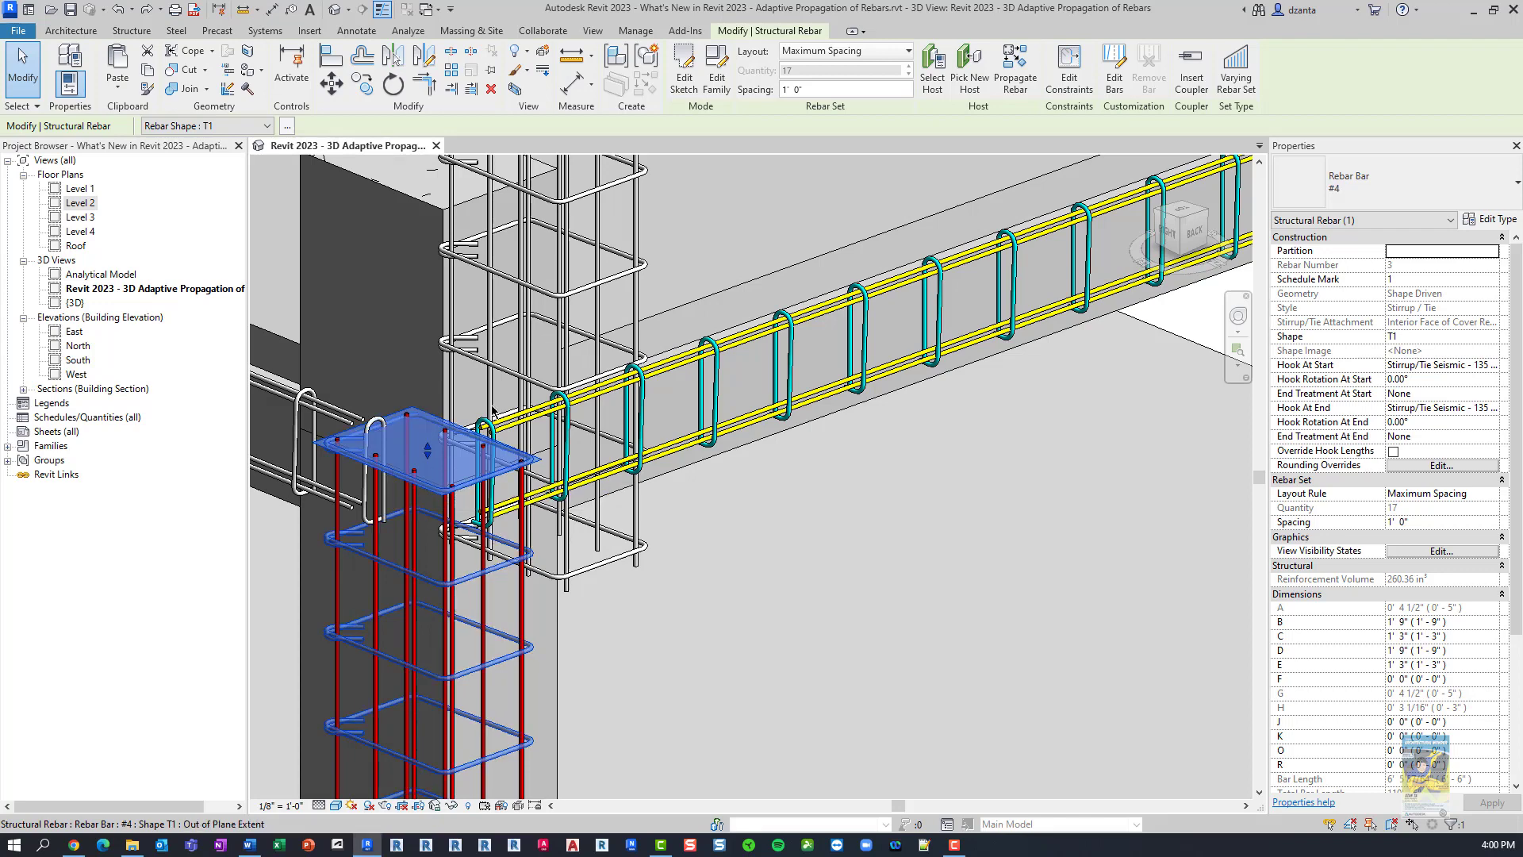
pyautogui.moveTo(566, 560); pyautogui.dragTo(871, 396, button='middle')
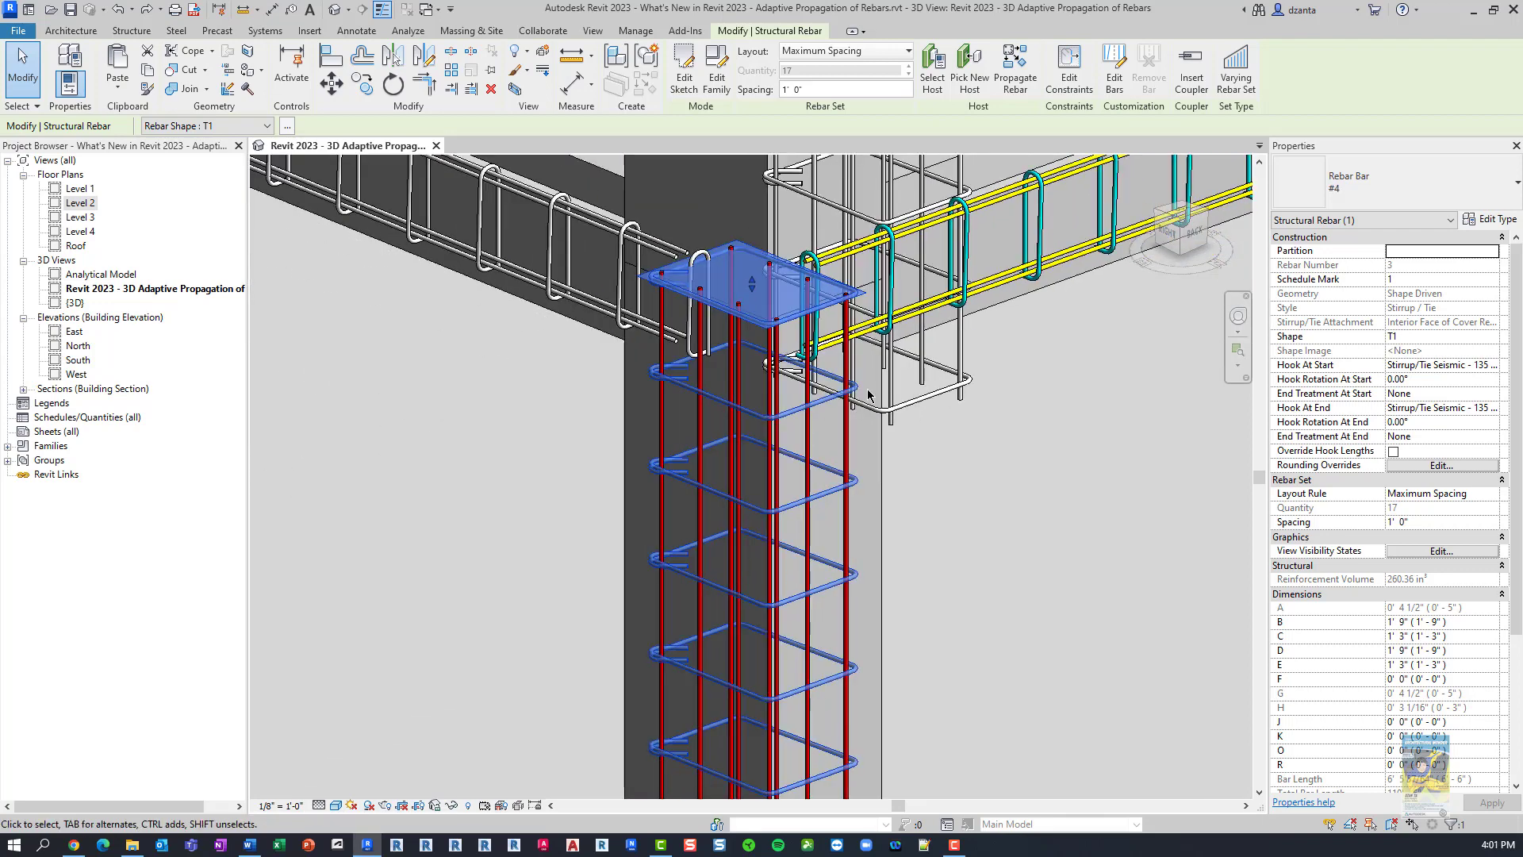
# - Override the left column ties in this view with a solid fill pattern in blue RGB 0-128-255
pyautogui.rightClick(938, 458)
pyautogui.moveTo(1075, 476)
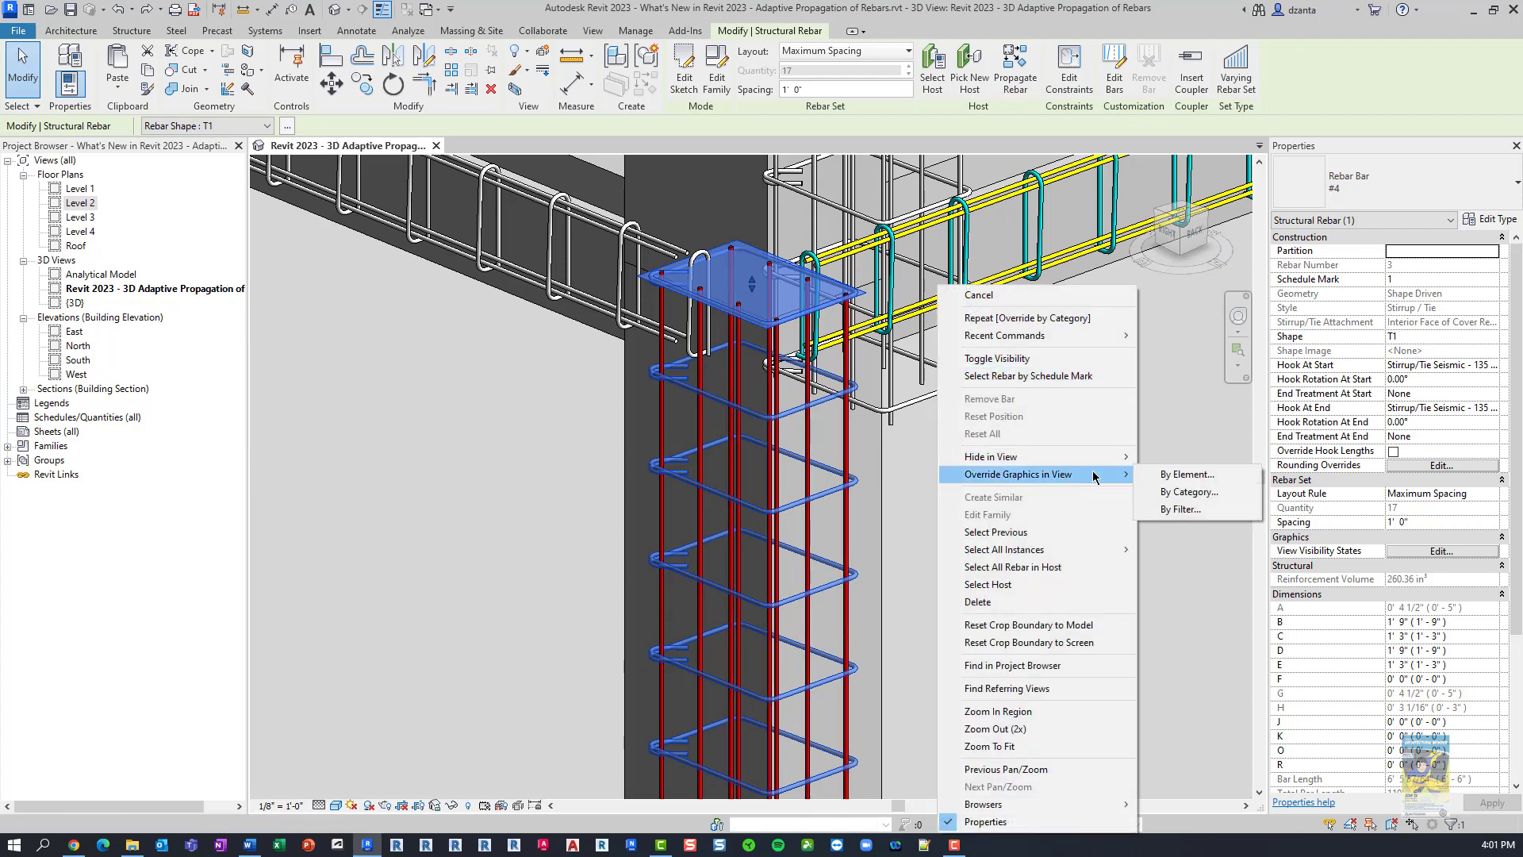
pyautogui.click(1188, 475)
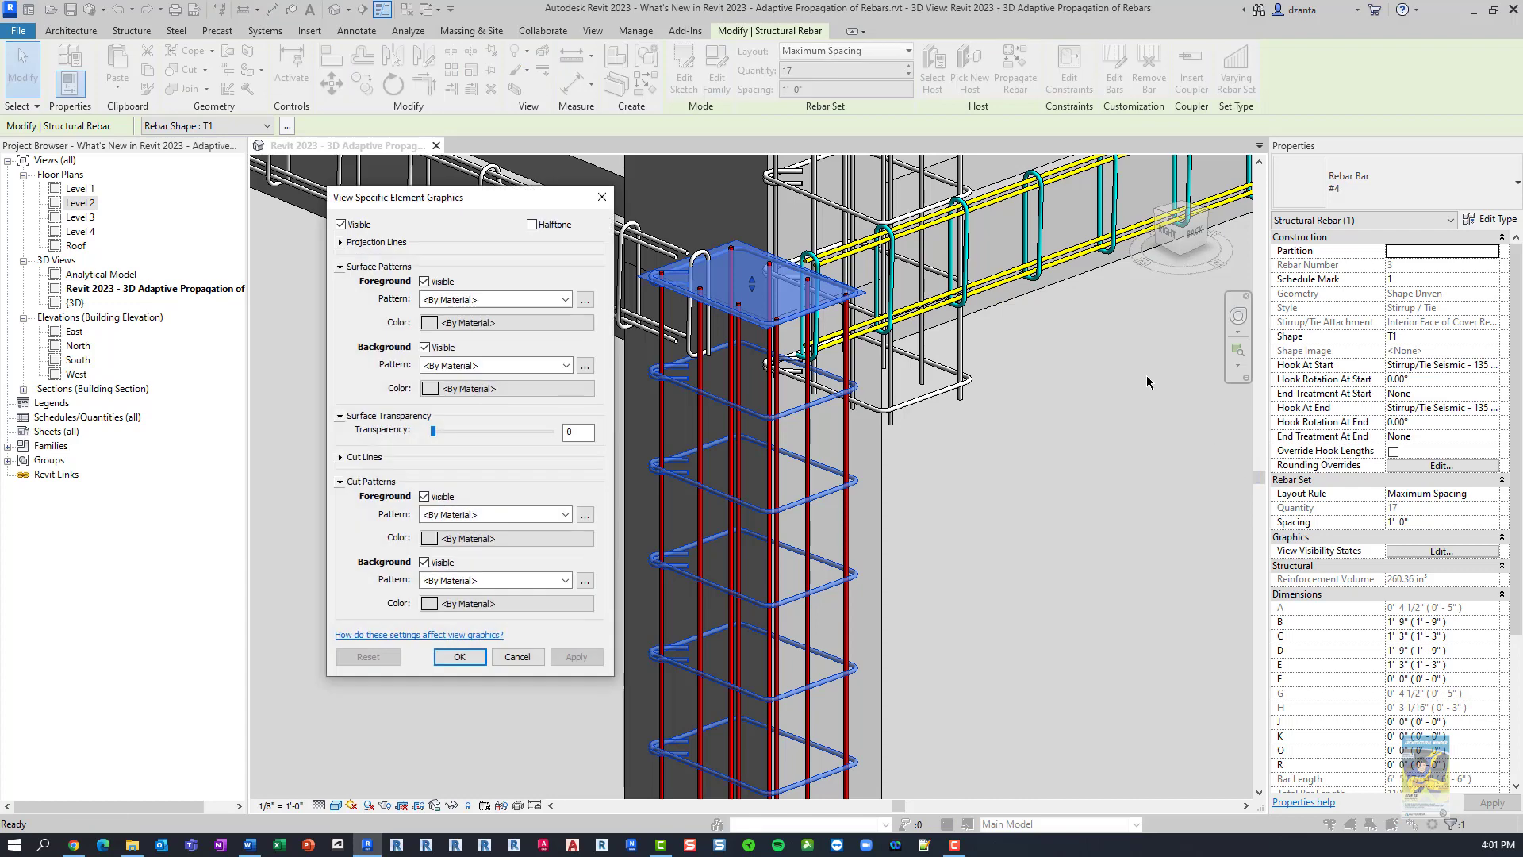
pyautogui.click(491, 299)
pyautogui.click(492, 315)
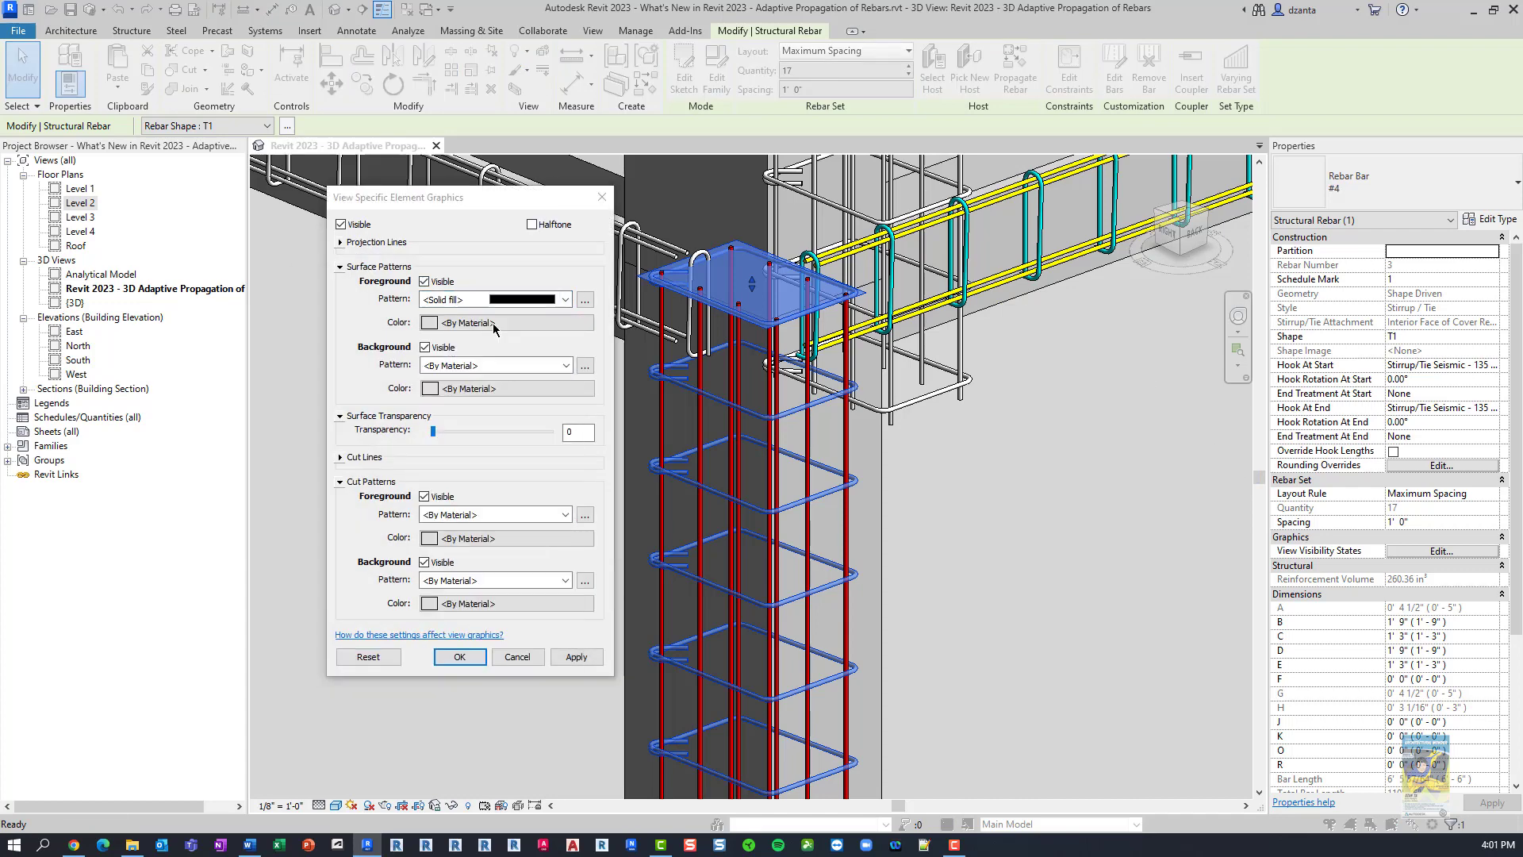
pyautogui.click(493, 322)
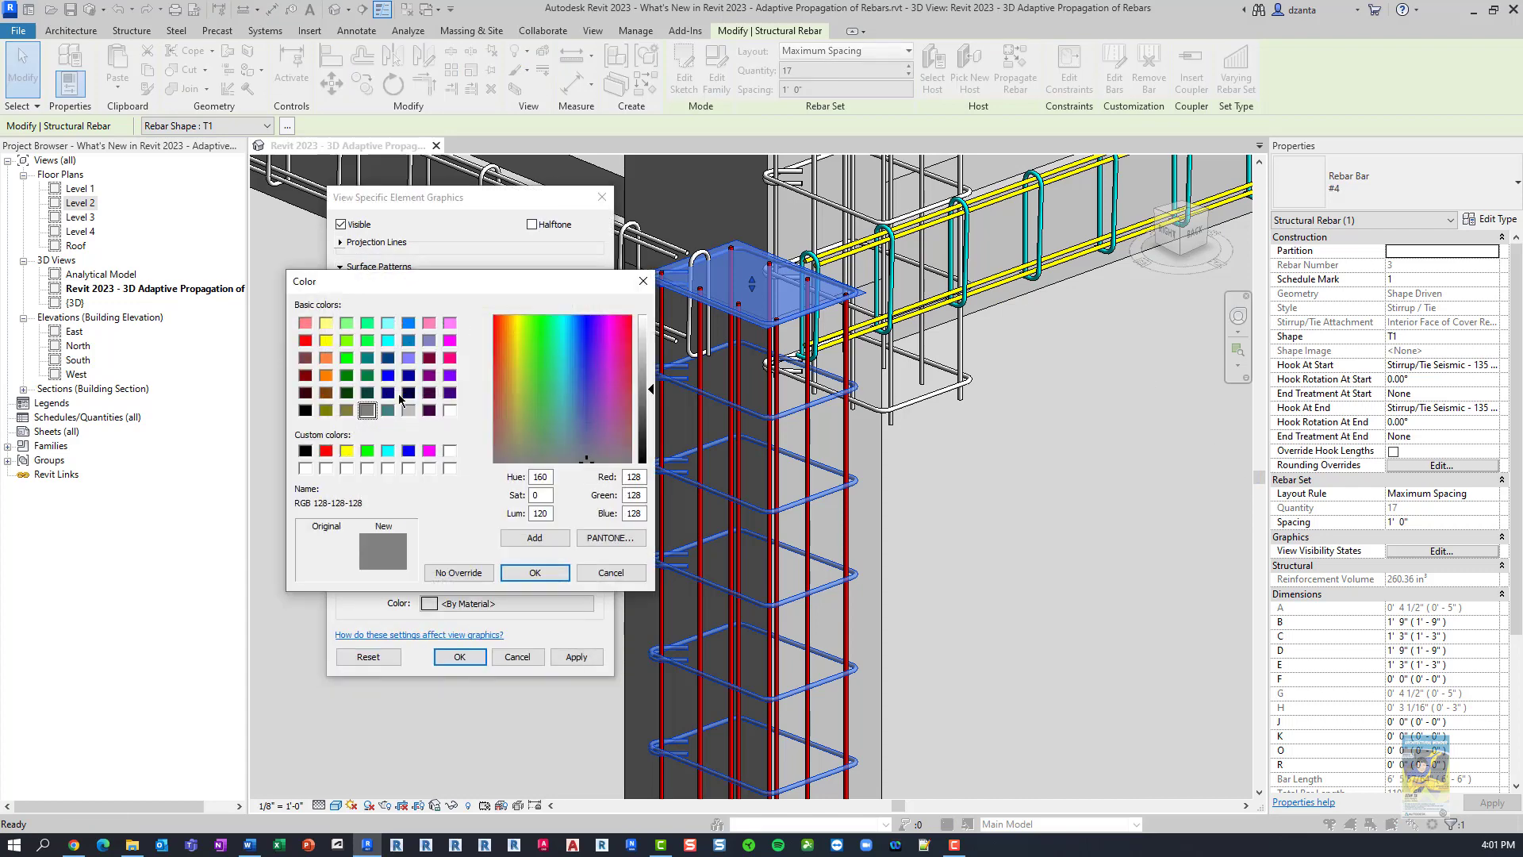
pyautogui.click(388, 324)
pyautogui.click(408, 323)
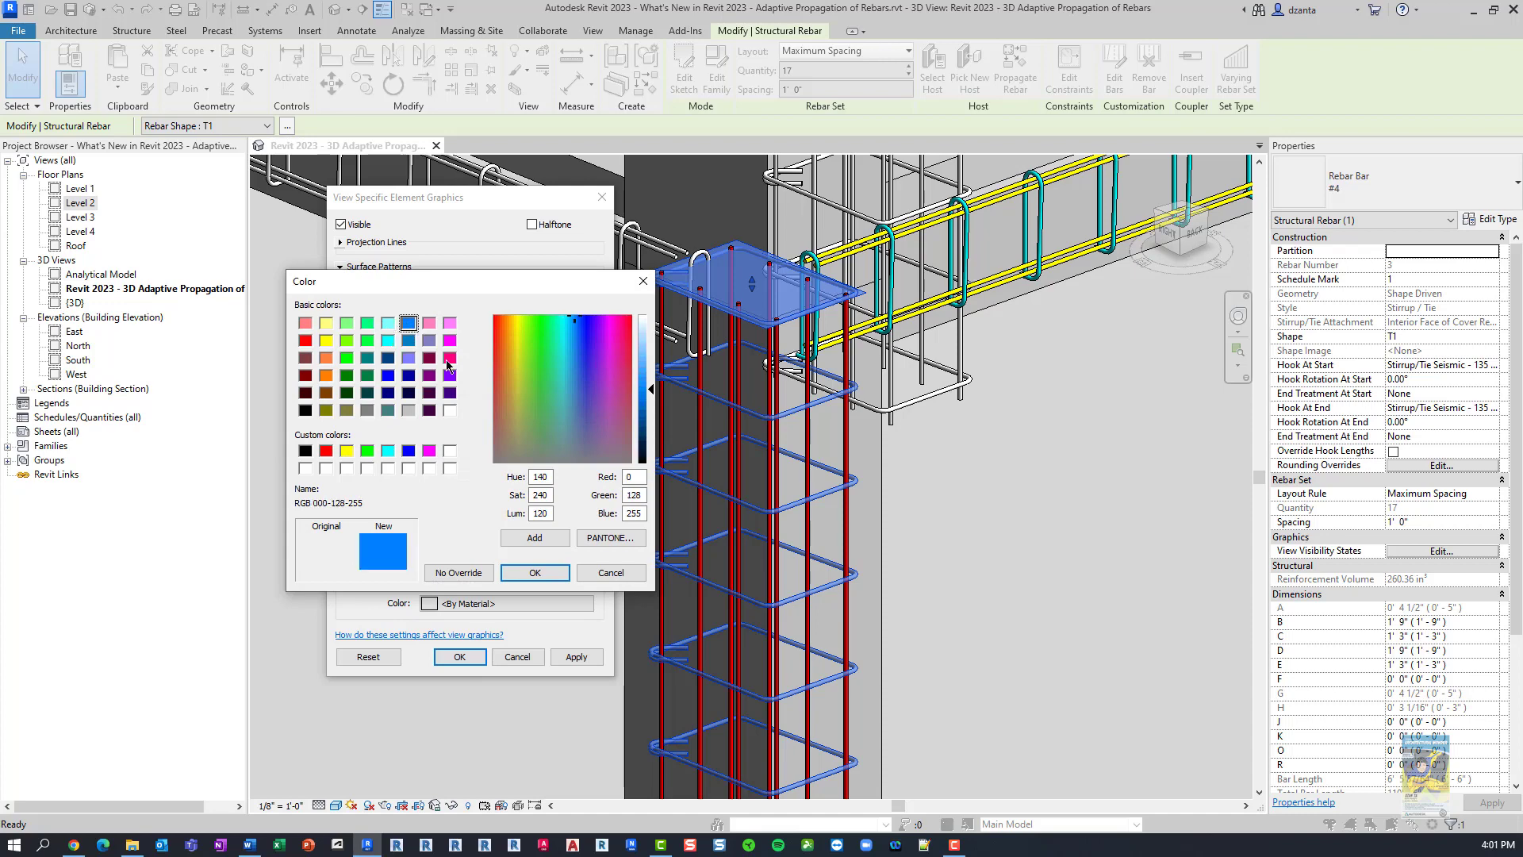
pyautogui.click(534, 573)
pyautogui.click(460, 657)
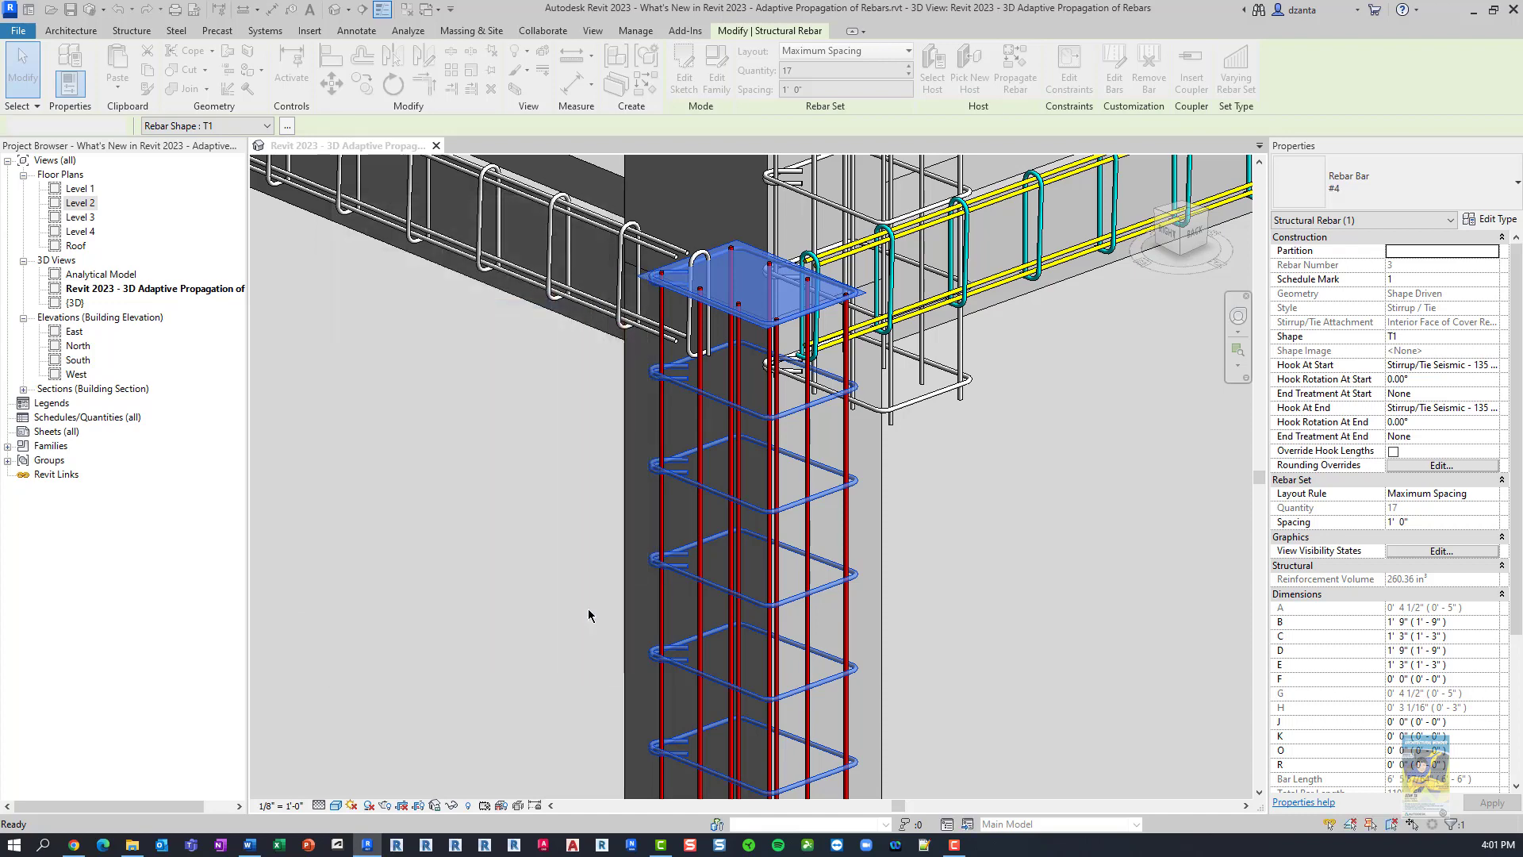
pyautogui.click(1040, 508)
pyautogui.scroll(-2, 1036, 513)
pyautogui.scroll(-4, 1036, 512)
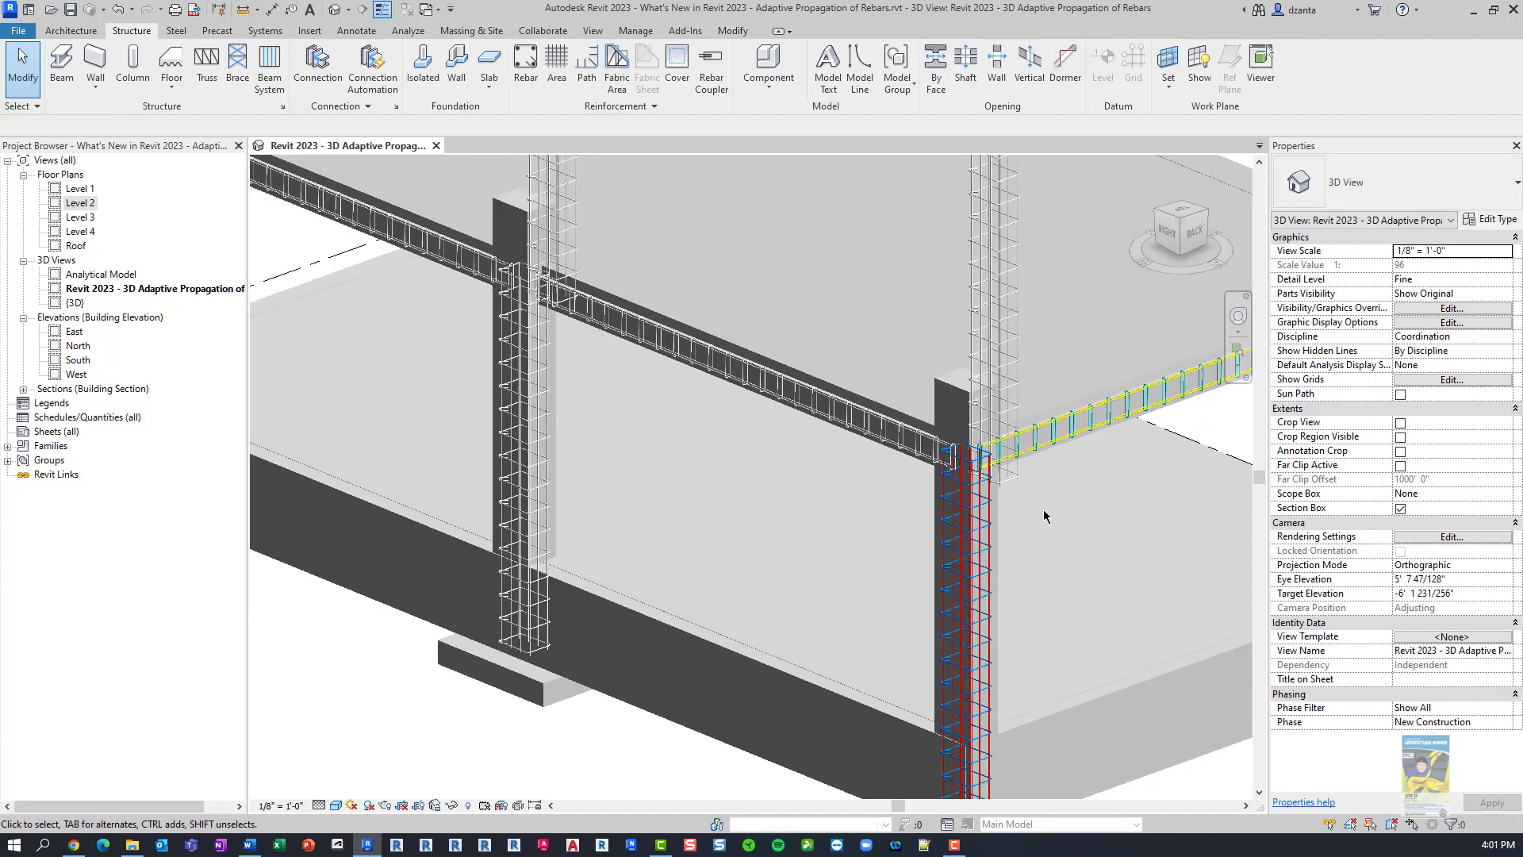
pyautogui.scroll(-1, 510, 379)
pyautogui.scroll(-3, 650, 450)
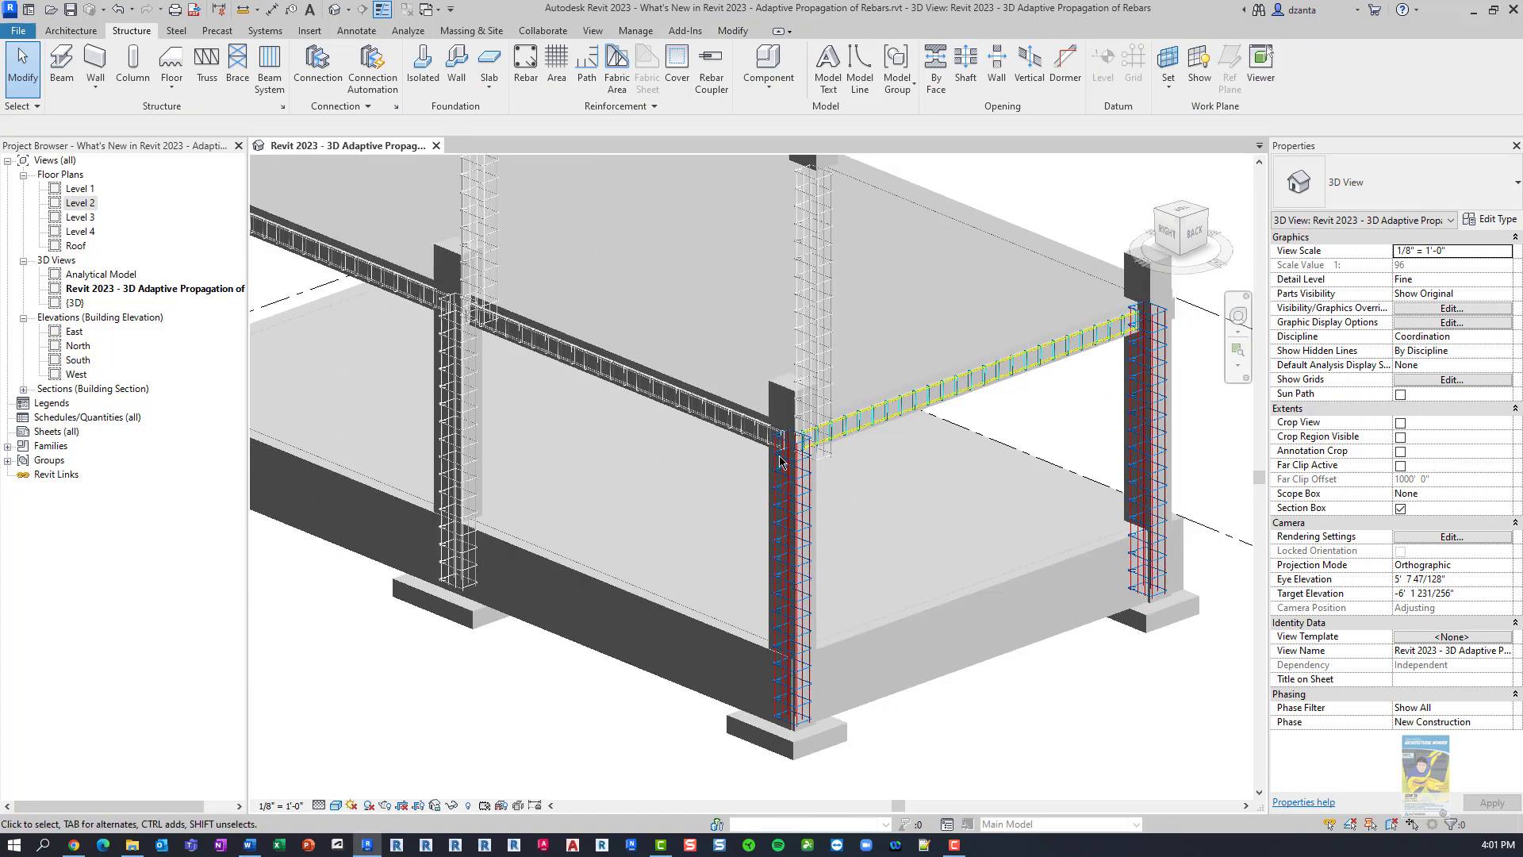
pyautogui.keyDown('shift'); pyautogui.moveTo(651, 451); pyautogui.dragTo(621, 441, button='middle'); pyautogui.keyUp('shift')
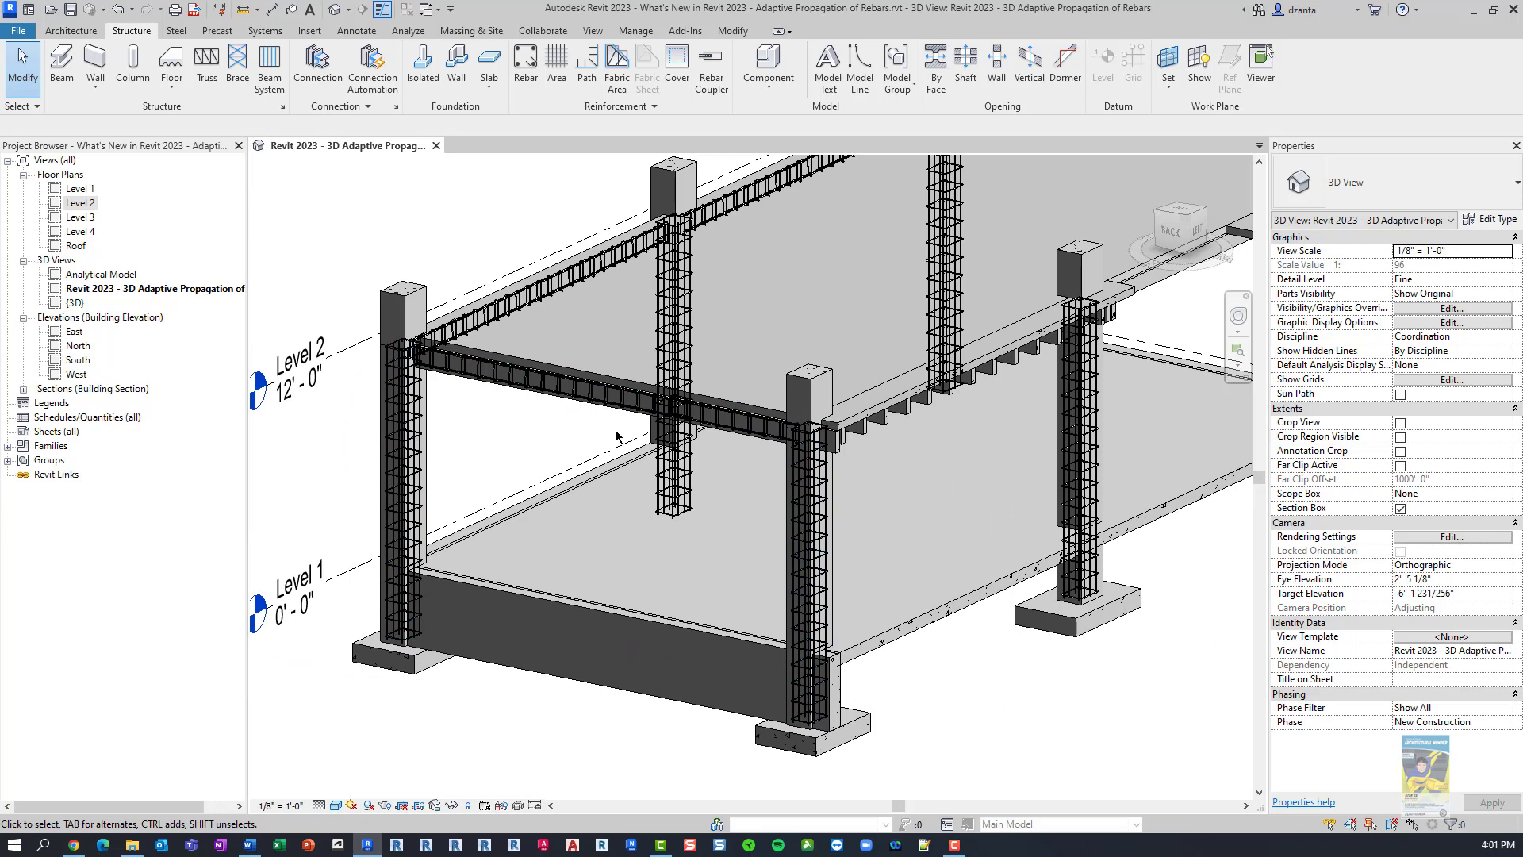